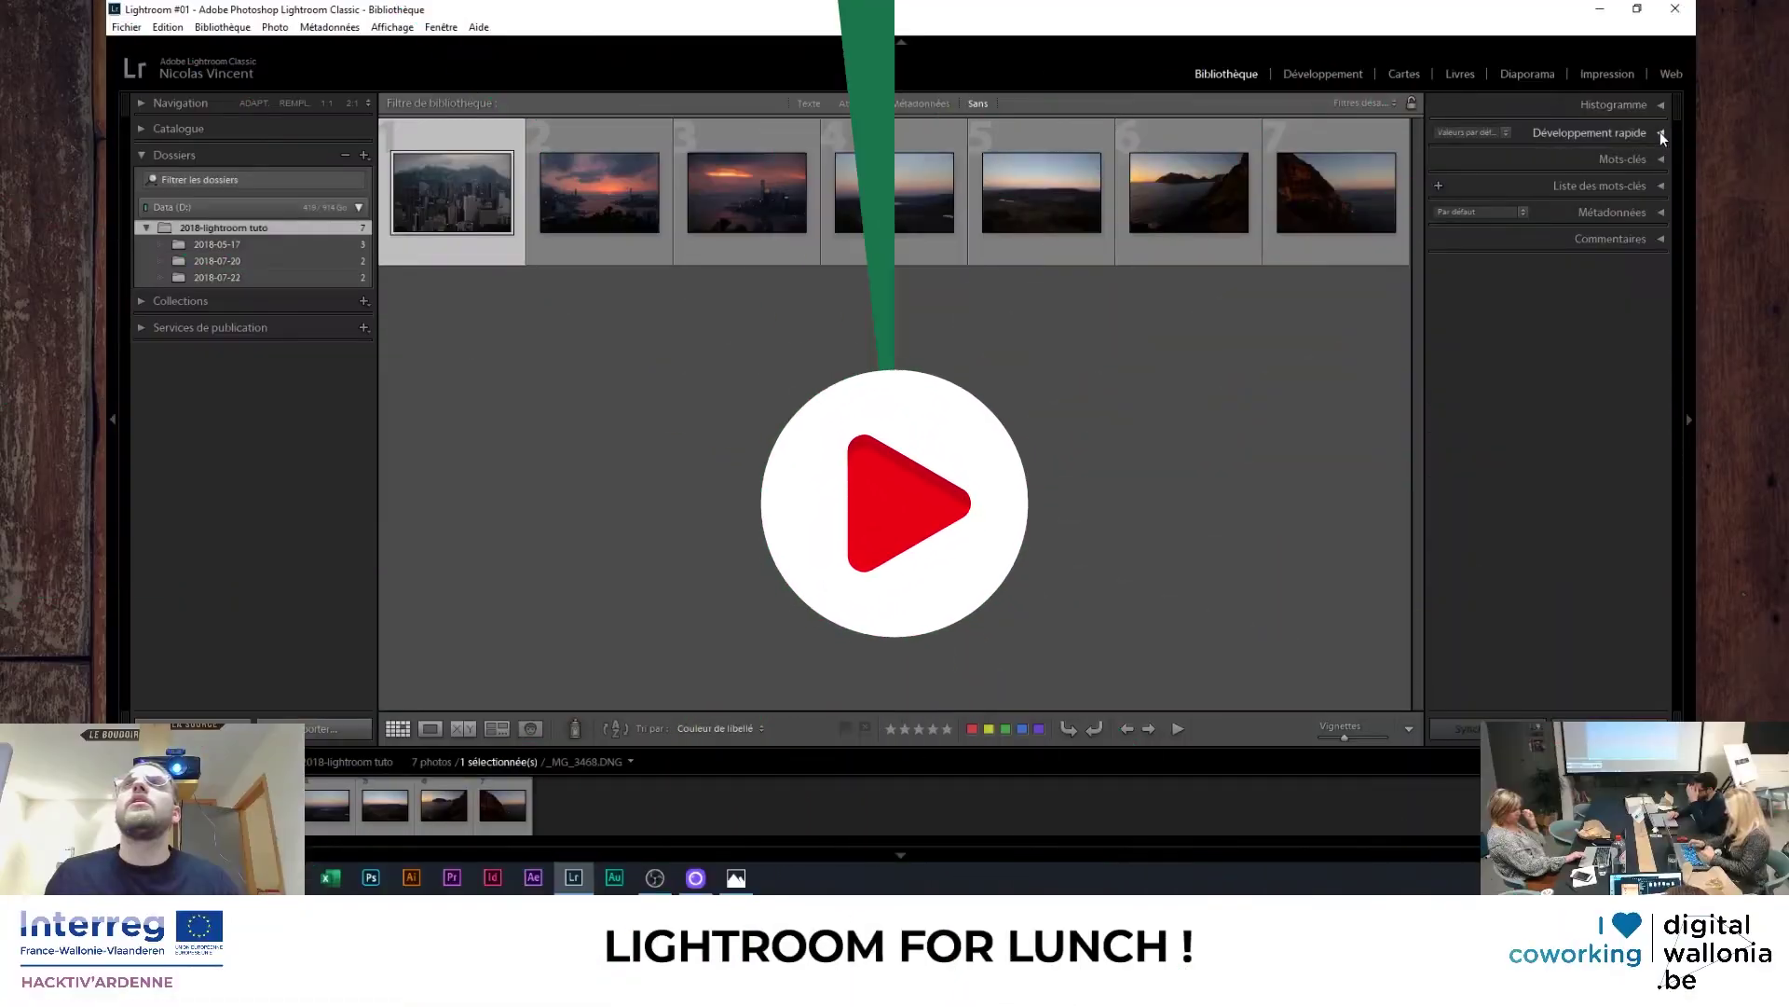
- Expand Quick Develop and show the Saved Preset list with Couleur, Grain and Vignetage categories
{"action": "left_click", "coordinate": [1659, 131]}
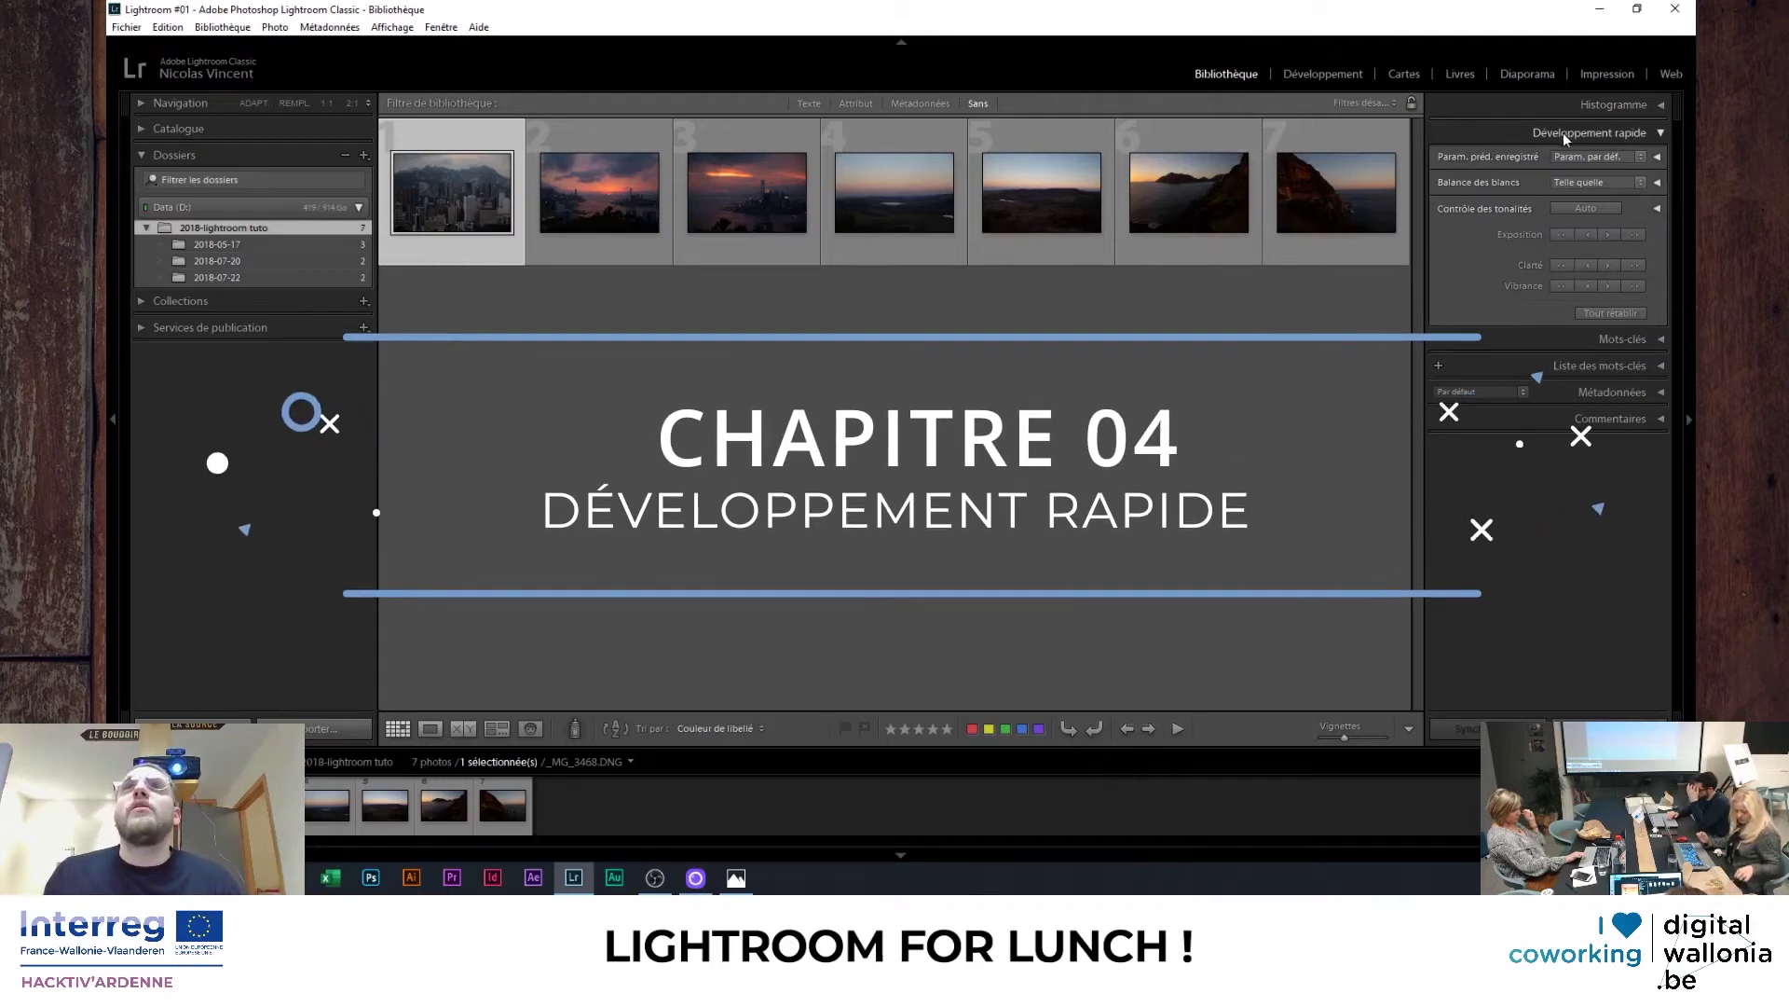
{"action": "left_click", "coordinate": [1658, 132]}
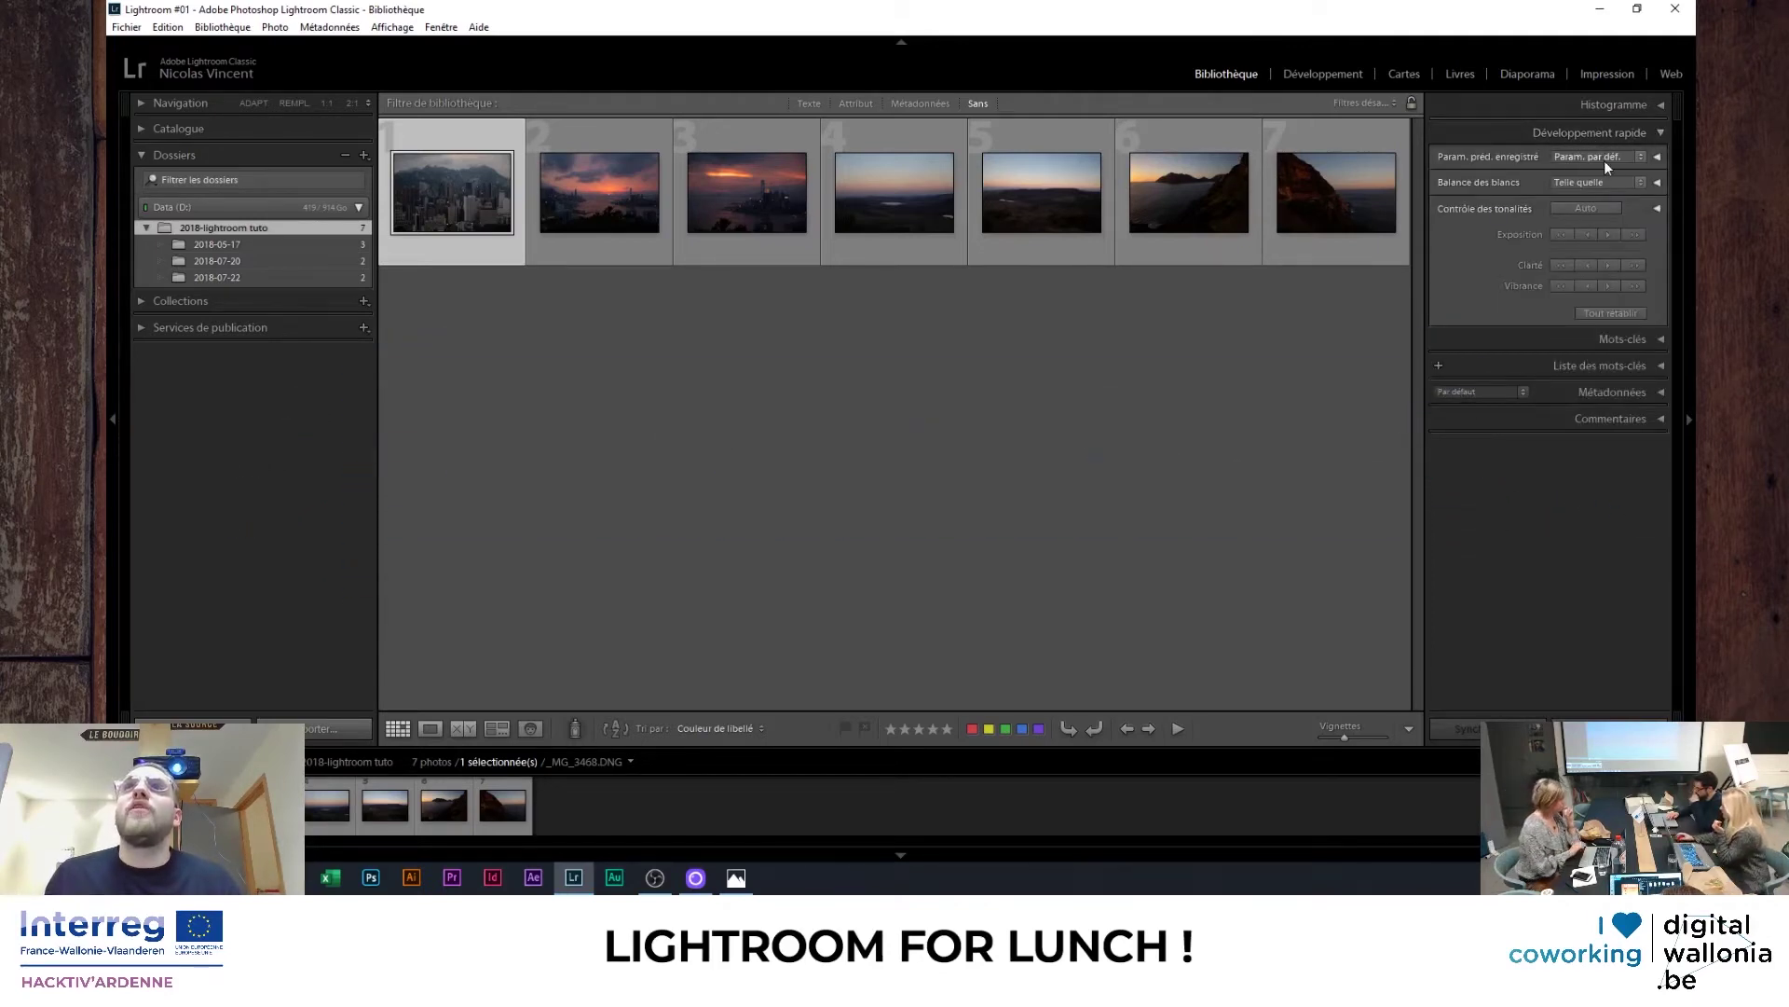
{"action": "left_click", "coordinate": [1607, 156]}
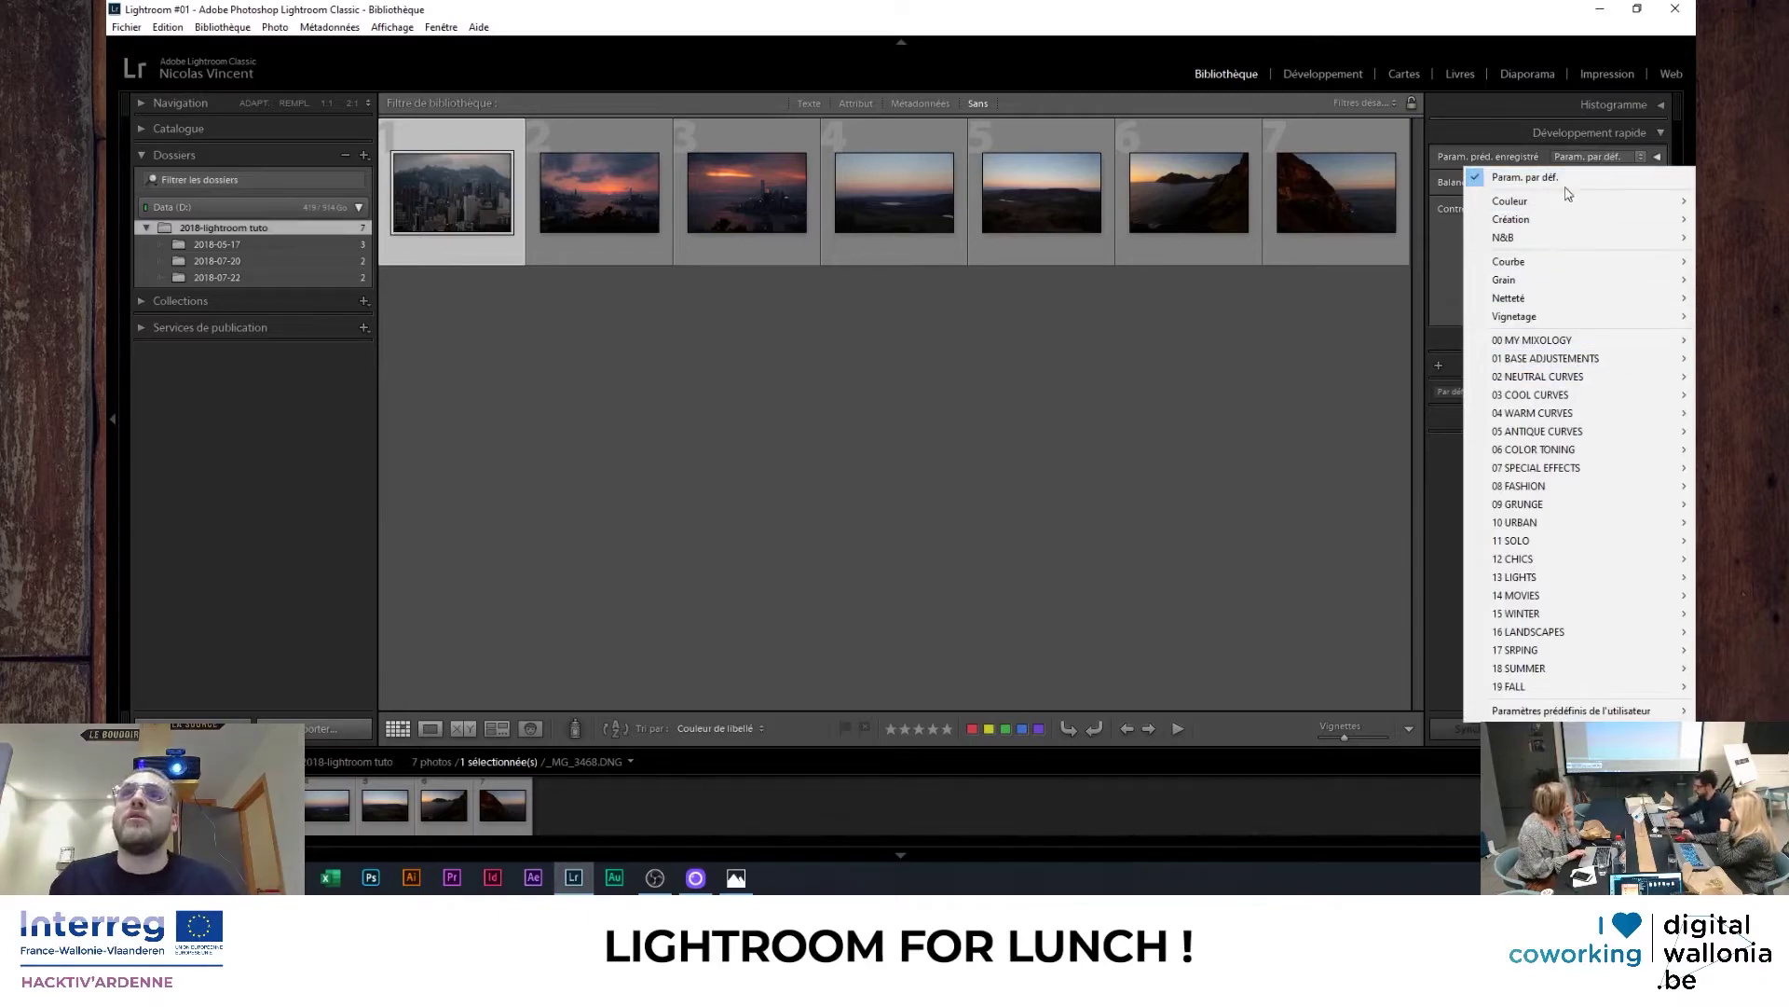
{"action": "mouse_move", "coordinate": [1516, 316]}
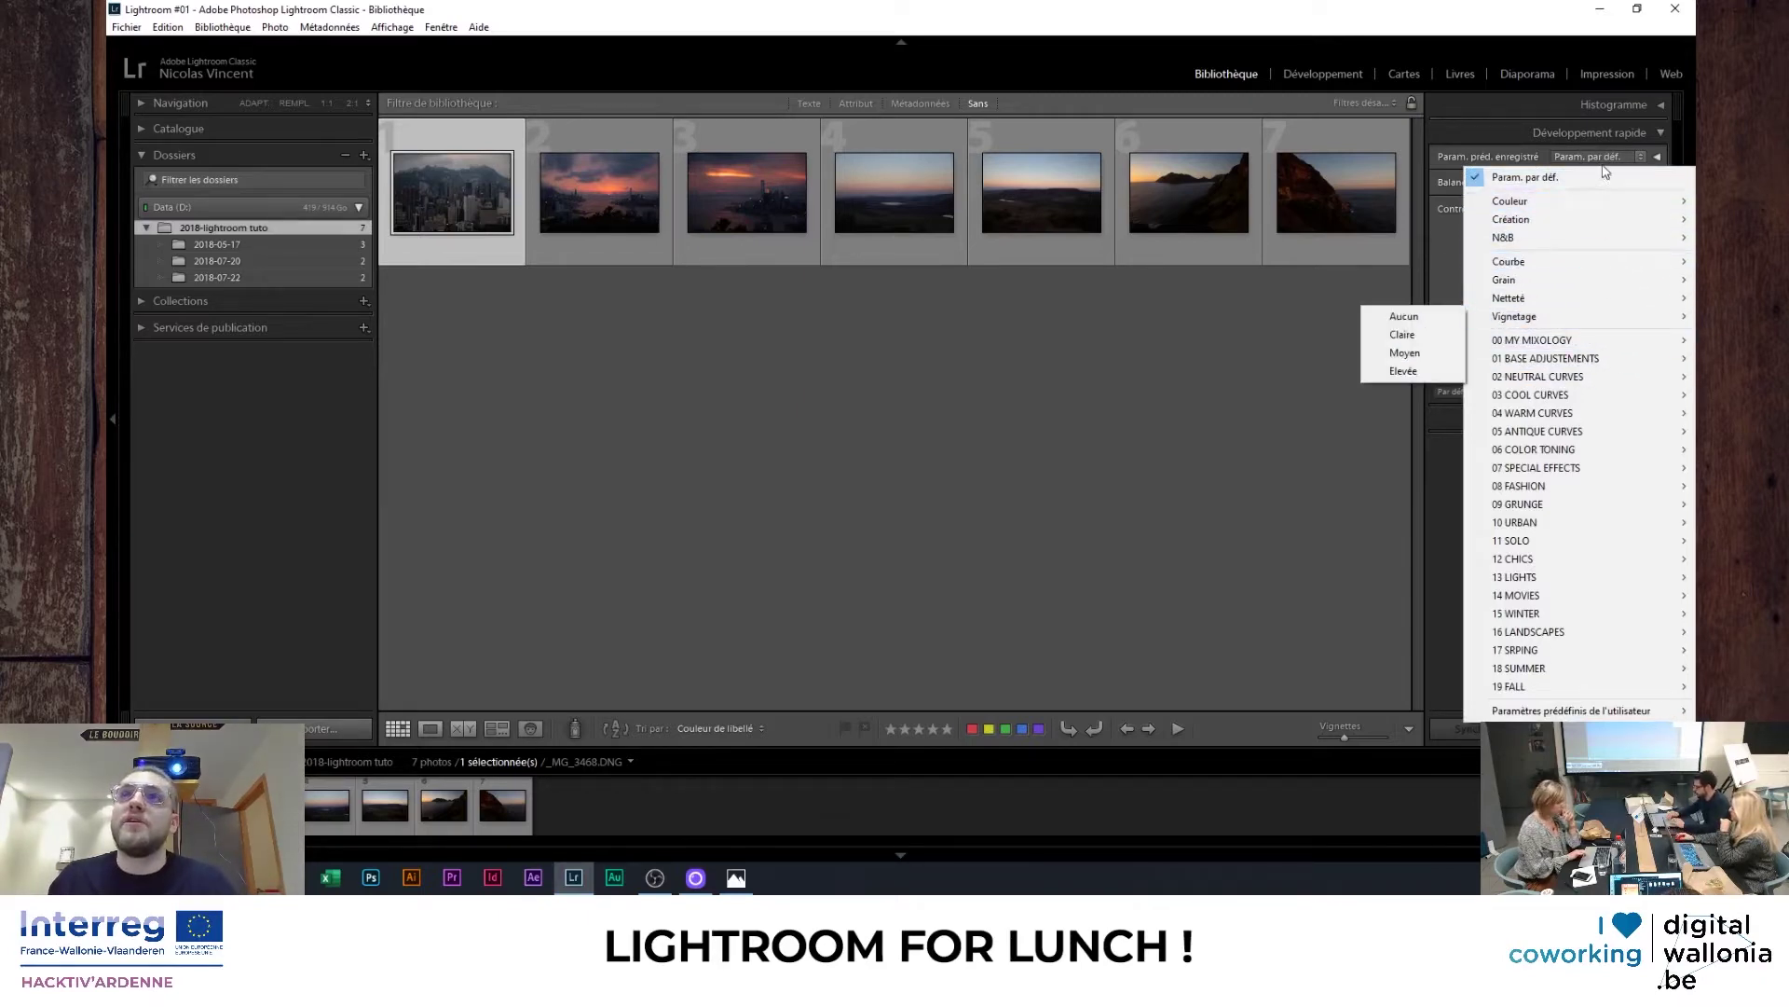
- Close the preset list, review the White Balance choices, then switch to the balance-blancs-logo.jpg chart
{"action": "left_click", "coordinate": [1477, 156]}
{"action": "left_click", "coordinate": [1477, 157]}
{"action": "left_click", "coordinate": [1476, 156]}
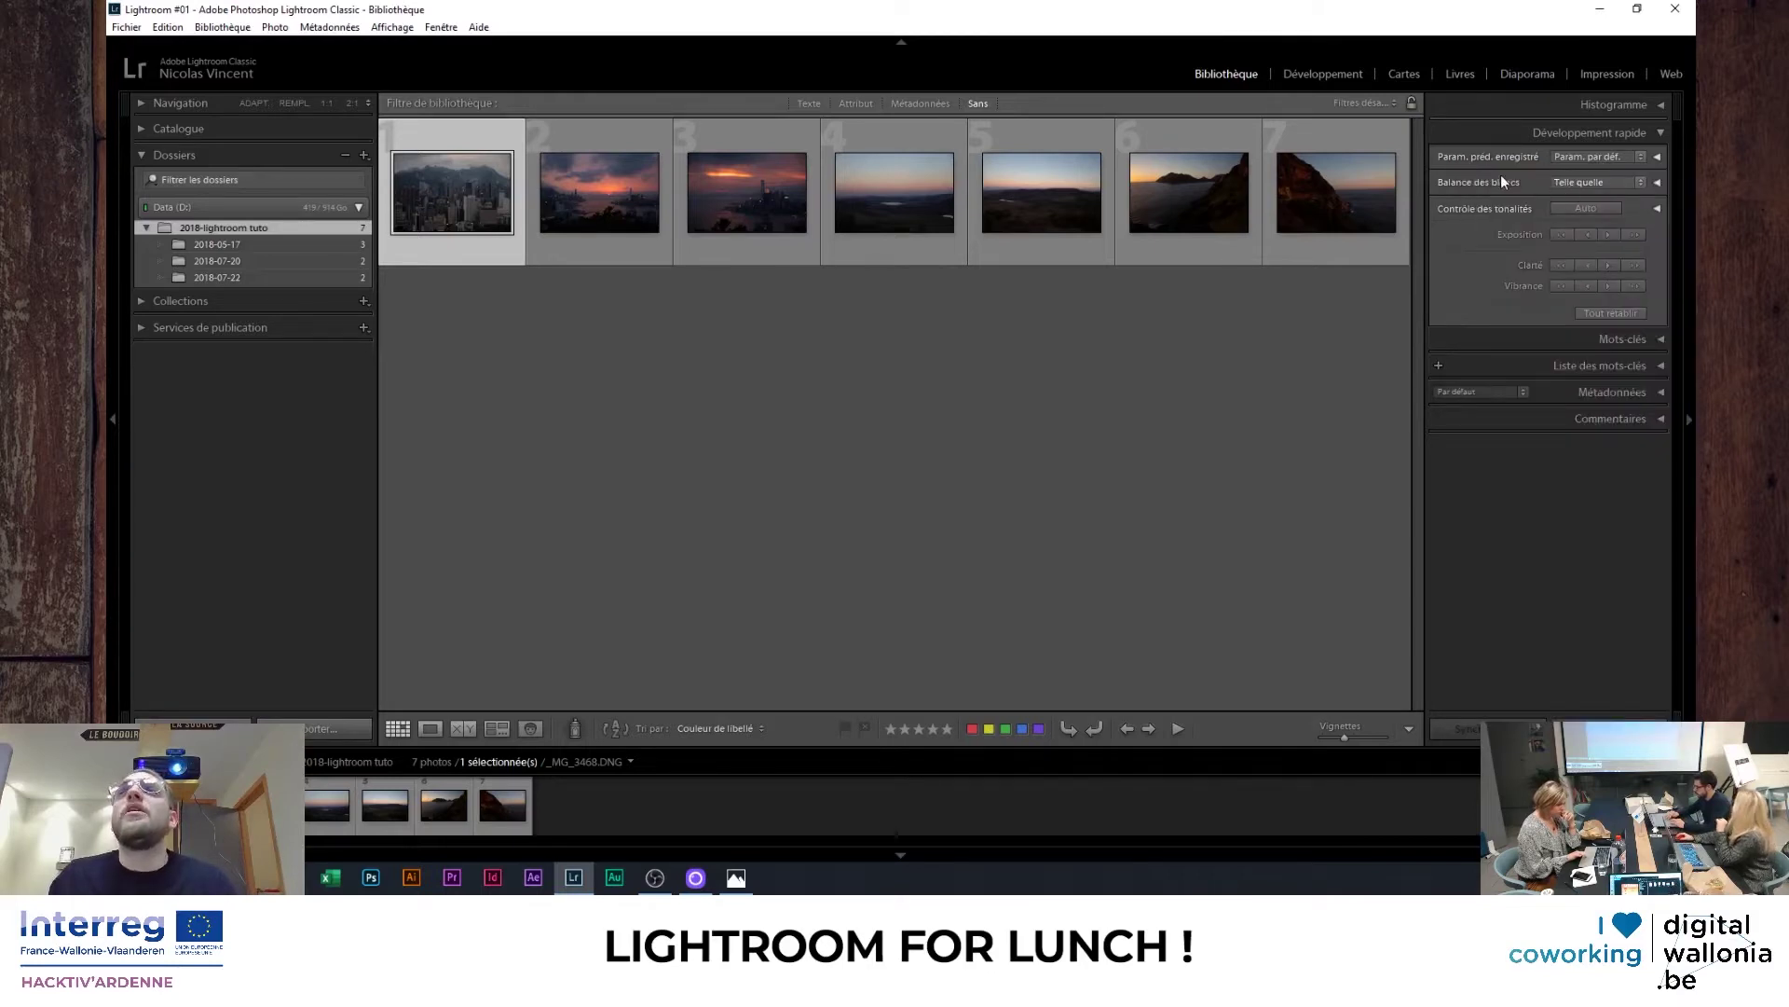
{"action": "left_click", "coordinate": [1641, 183]}
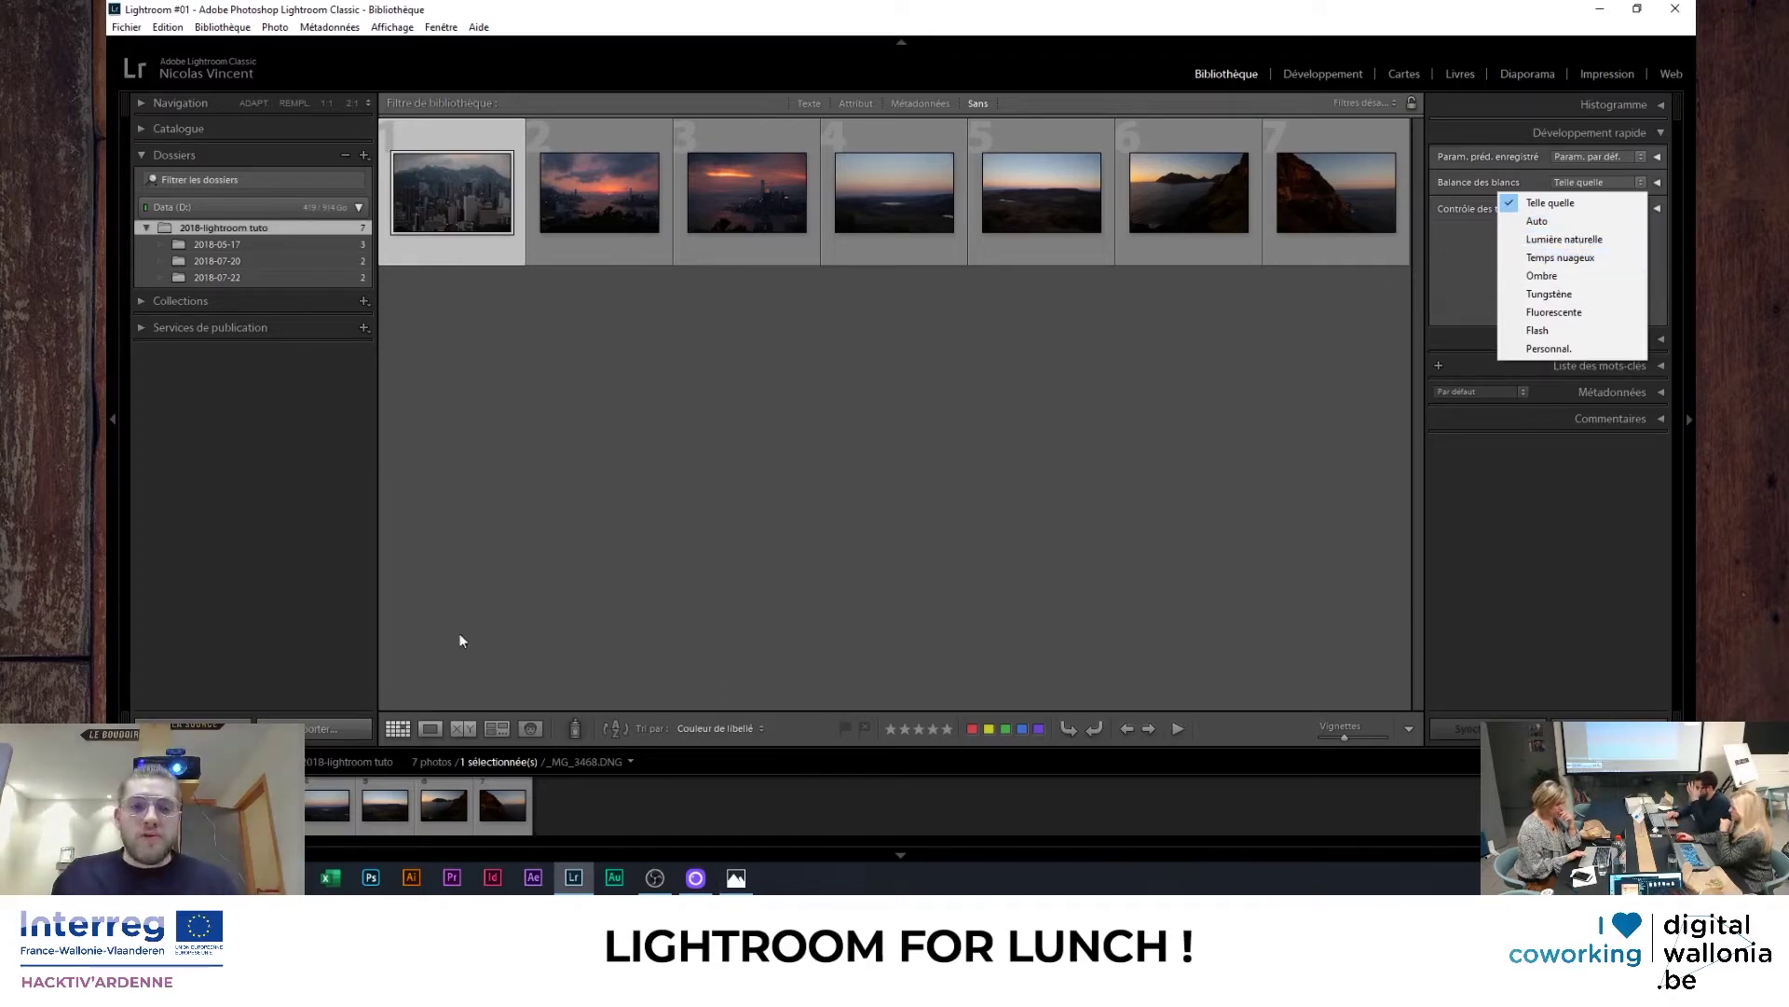
{"action": "key", "text": "alt+Tab"}
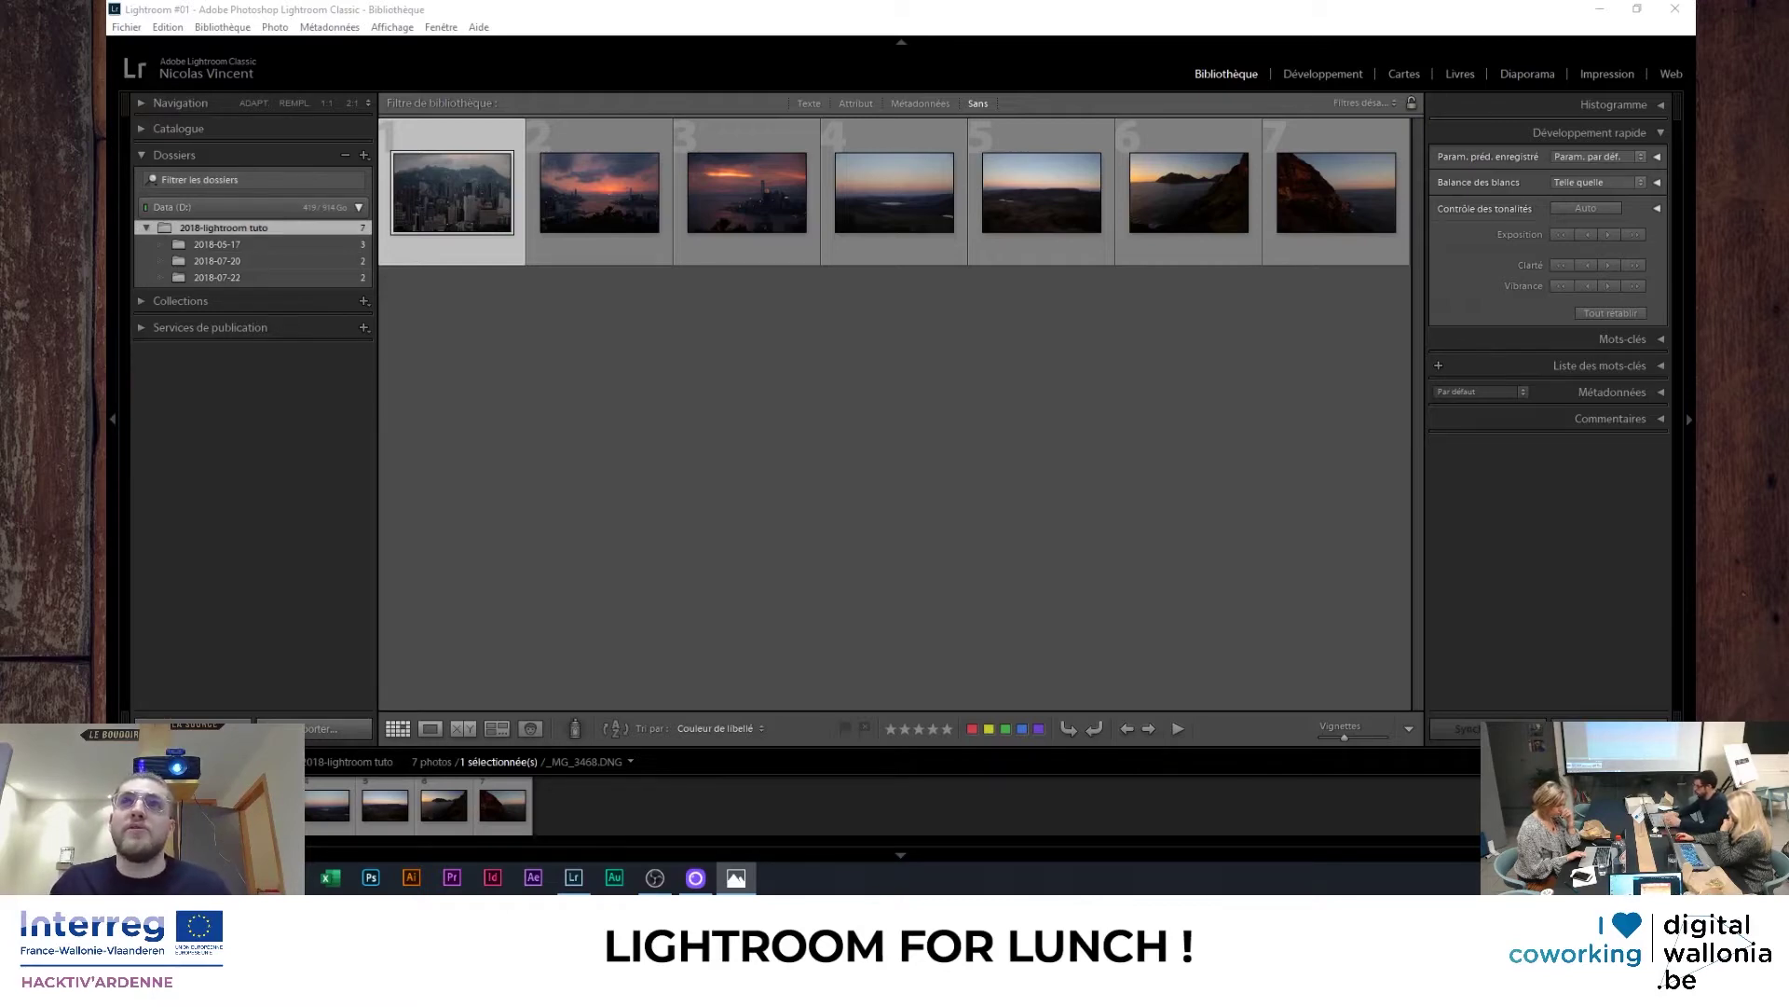
{"action": "key", "text": "alt+Tab"}
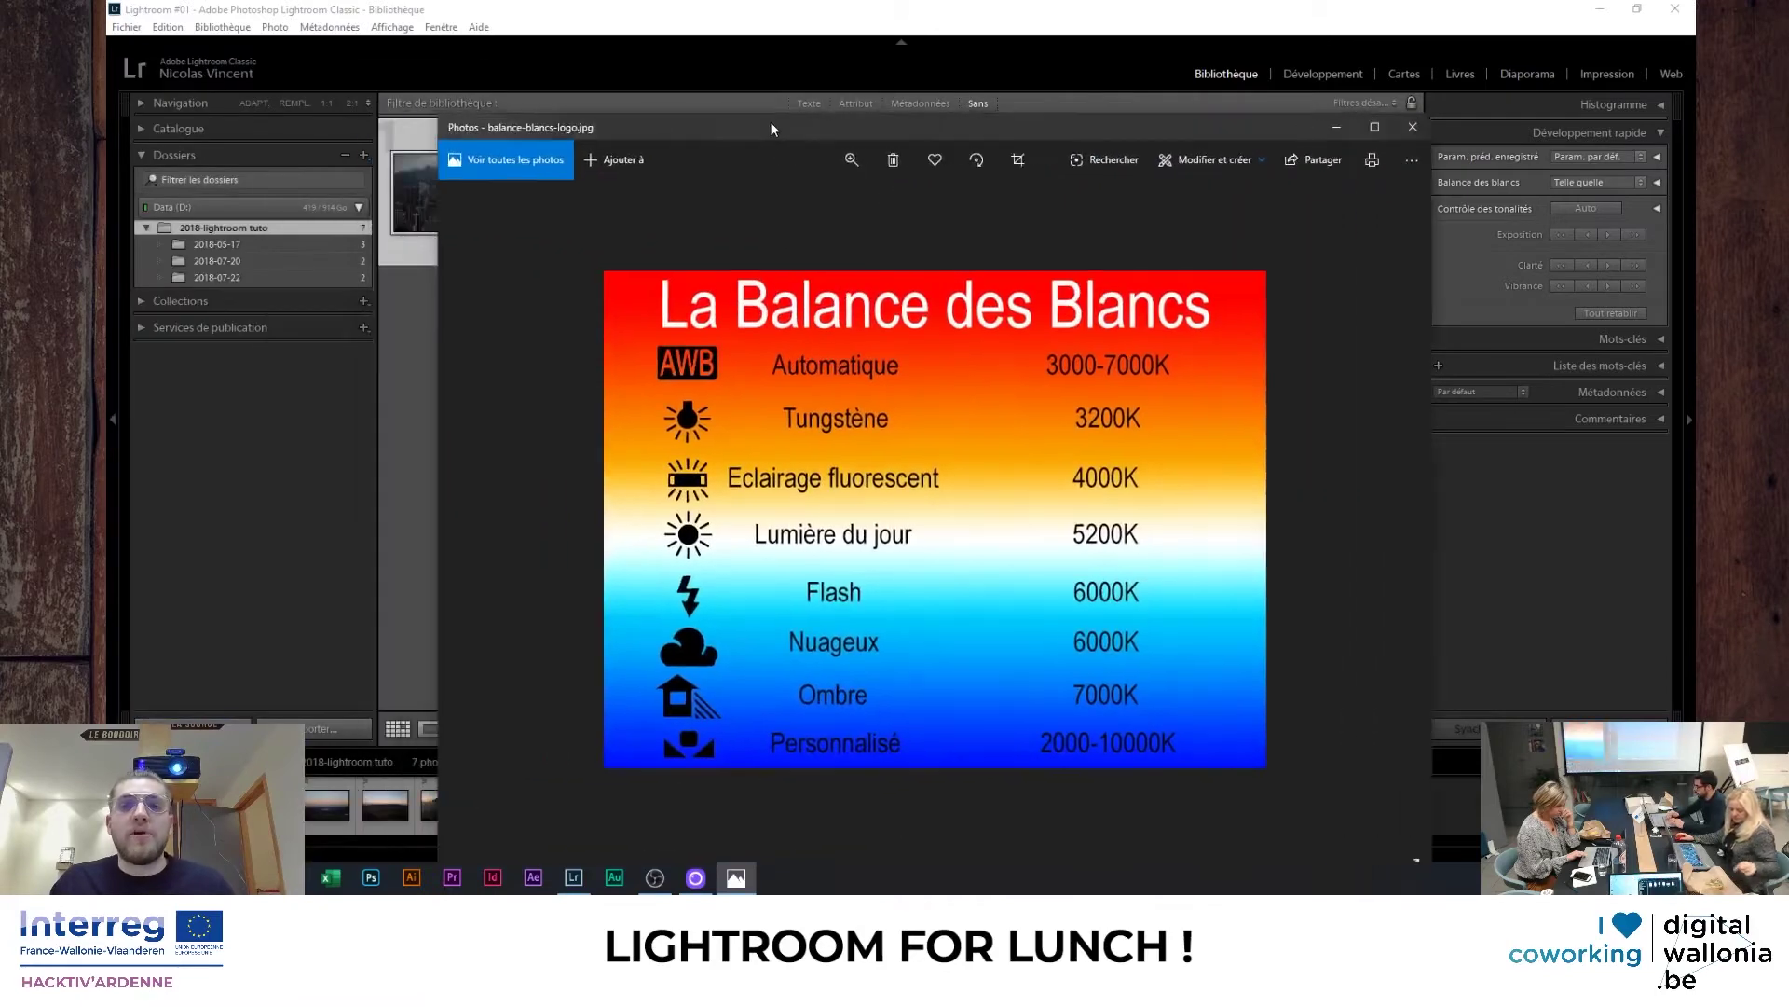
{"action": "left_click_drag", "start_coordinate": [703, 58], "coordinate": [696, 48]}
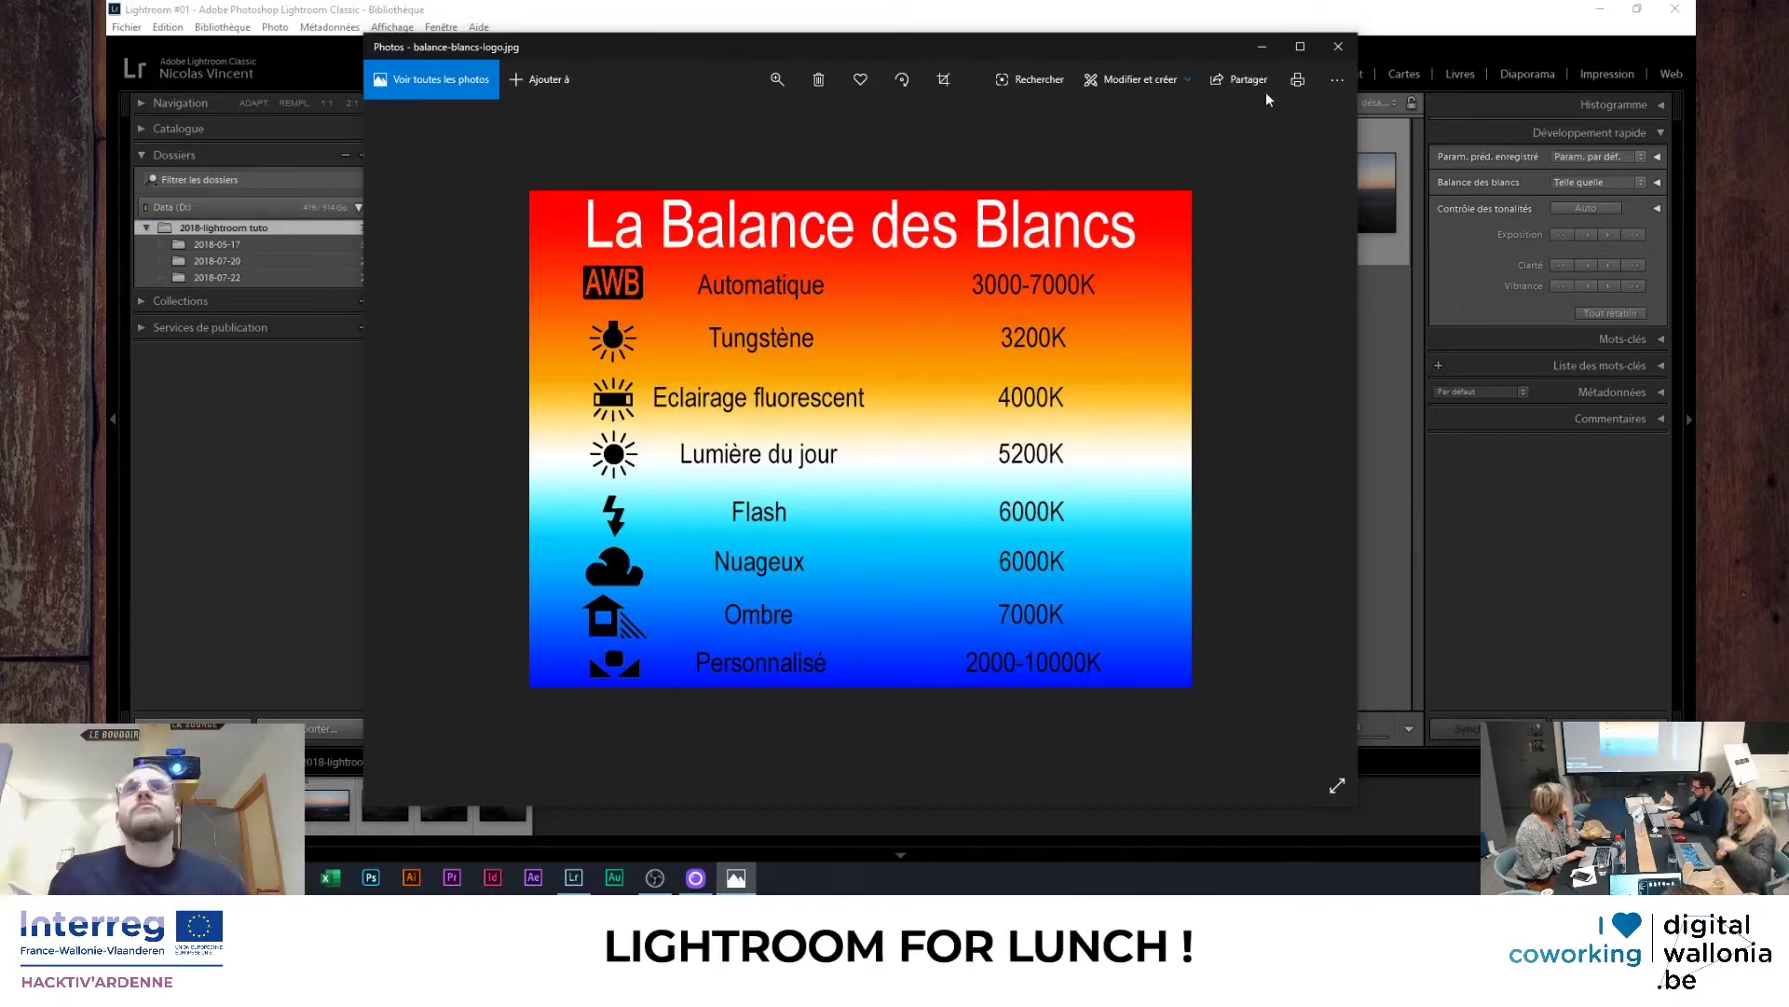
- Minimize the Photos chart window and collapse the Quick Develop panel over the seven-photo grid
{"action": "left_click", "coordinate": [1261, 47]}
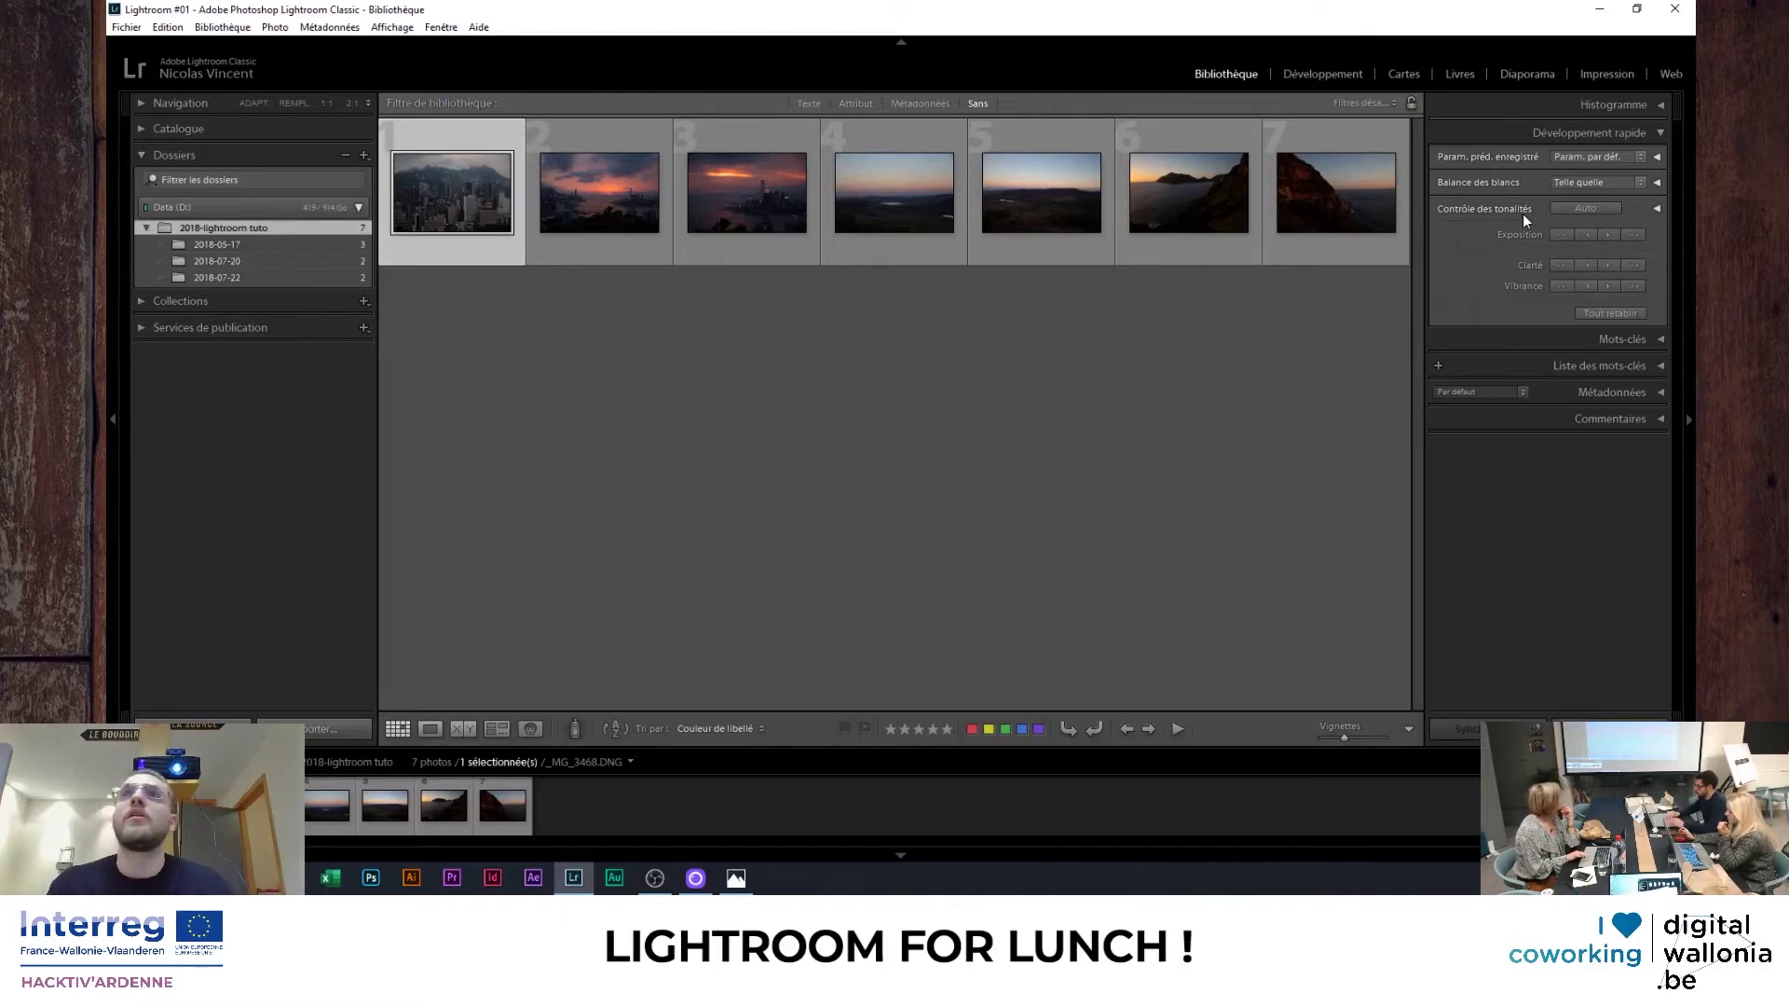
{"action": "left_click", "coordinate": [1659, 132]}
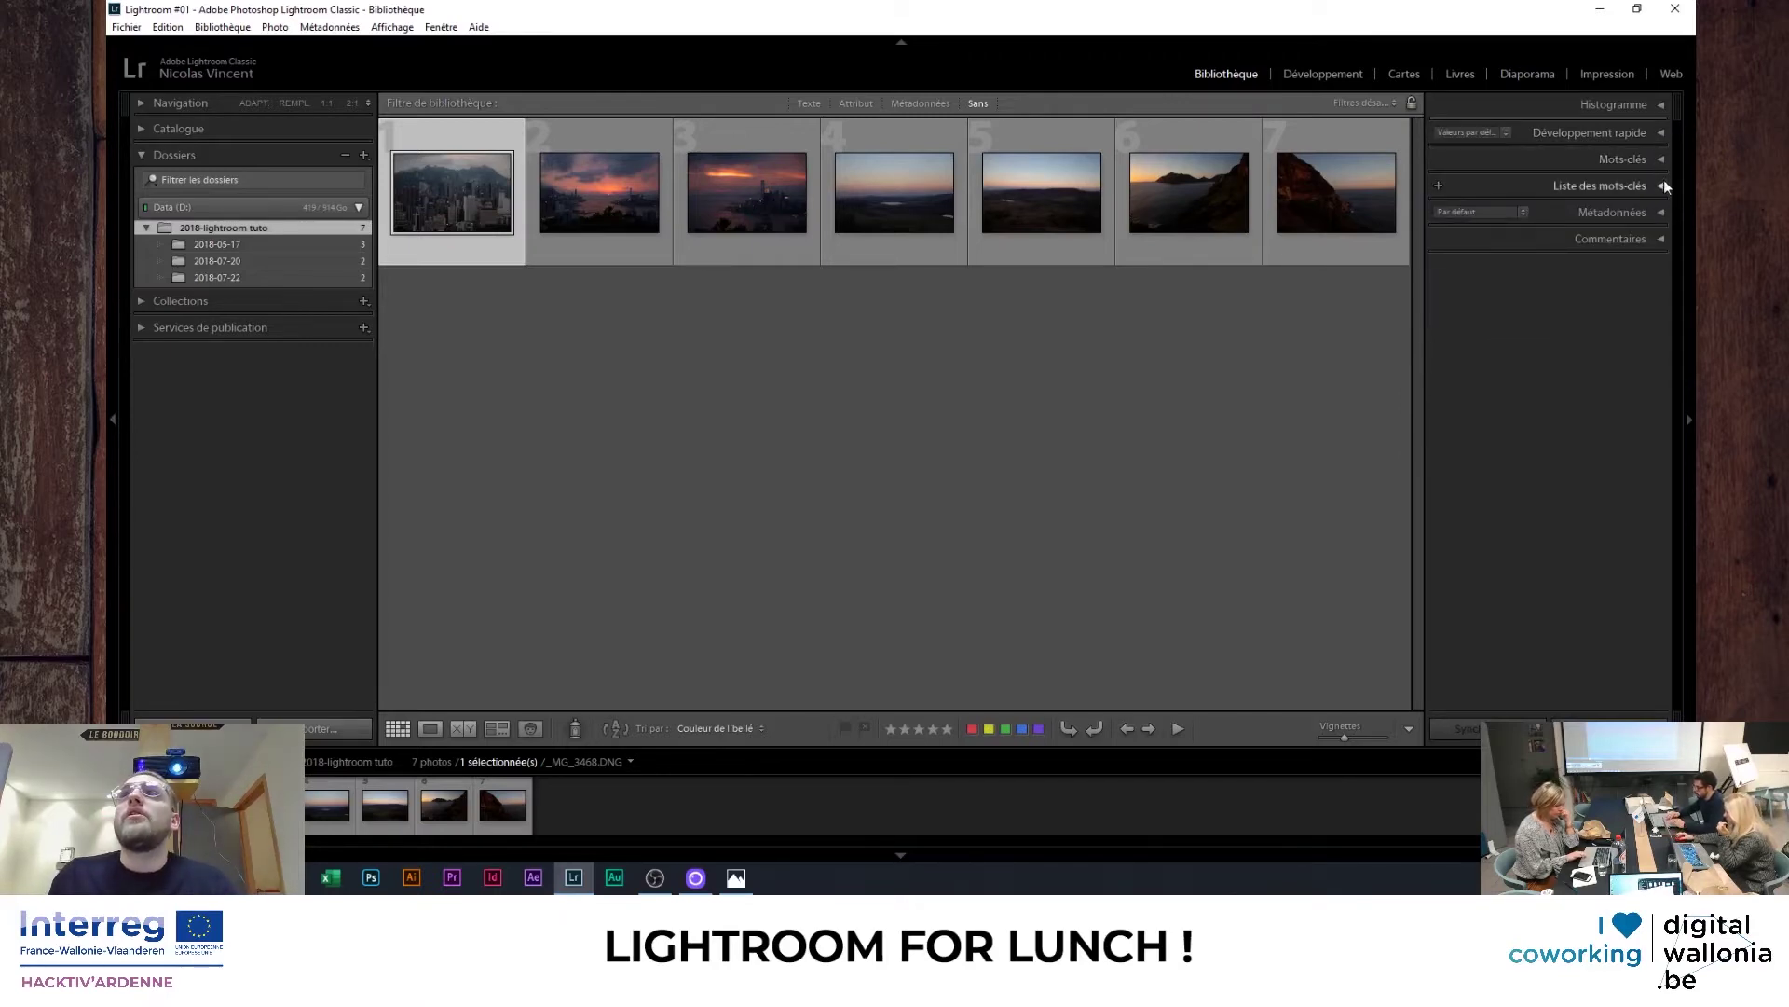
- Expand the Metadata panel for _MG_3468.DNG and select its File Name field
{"action": "left_click", "coordinate": [1661, 212]}
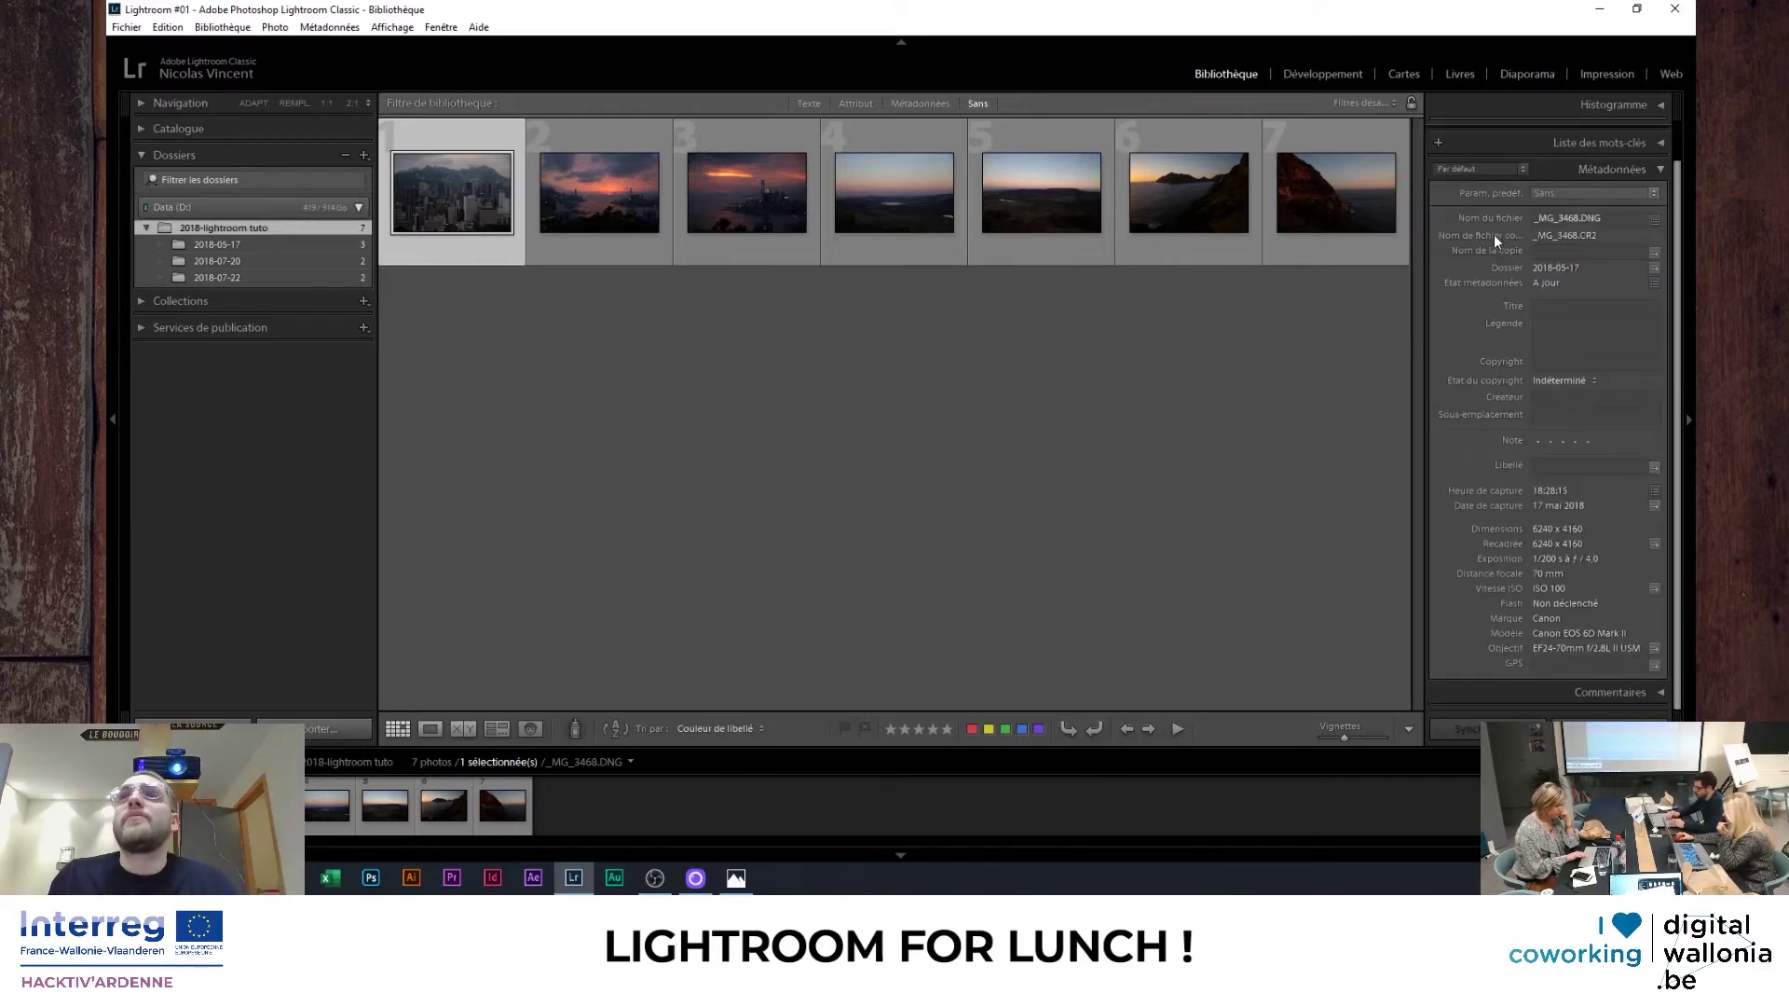
{"action": "left_click", "coordinate": [1572, 218]}
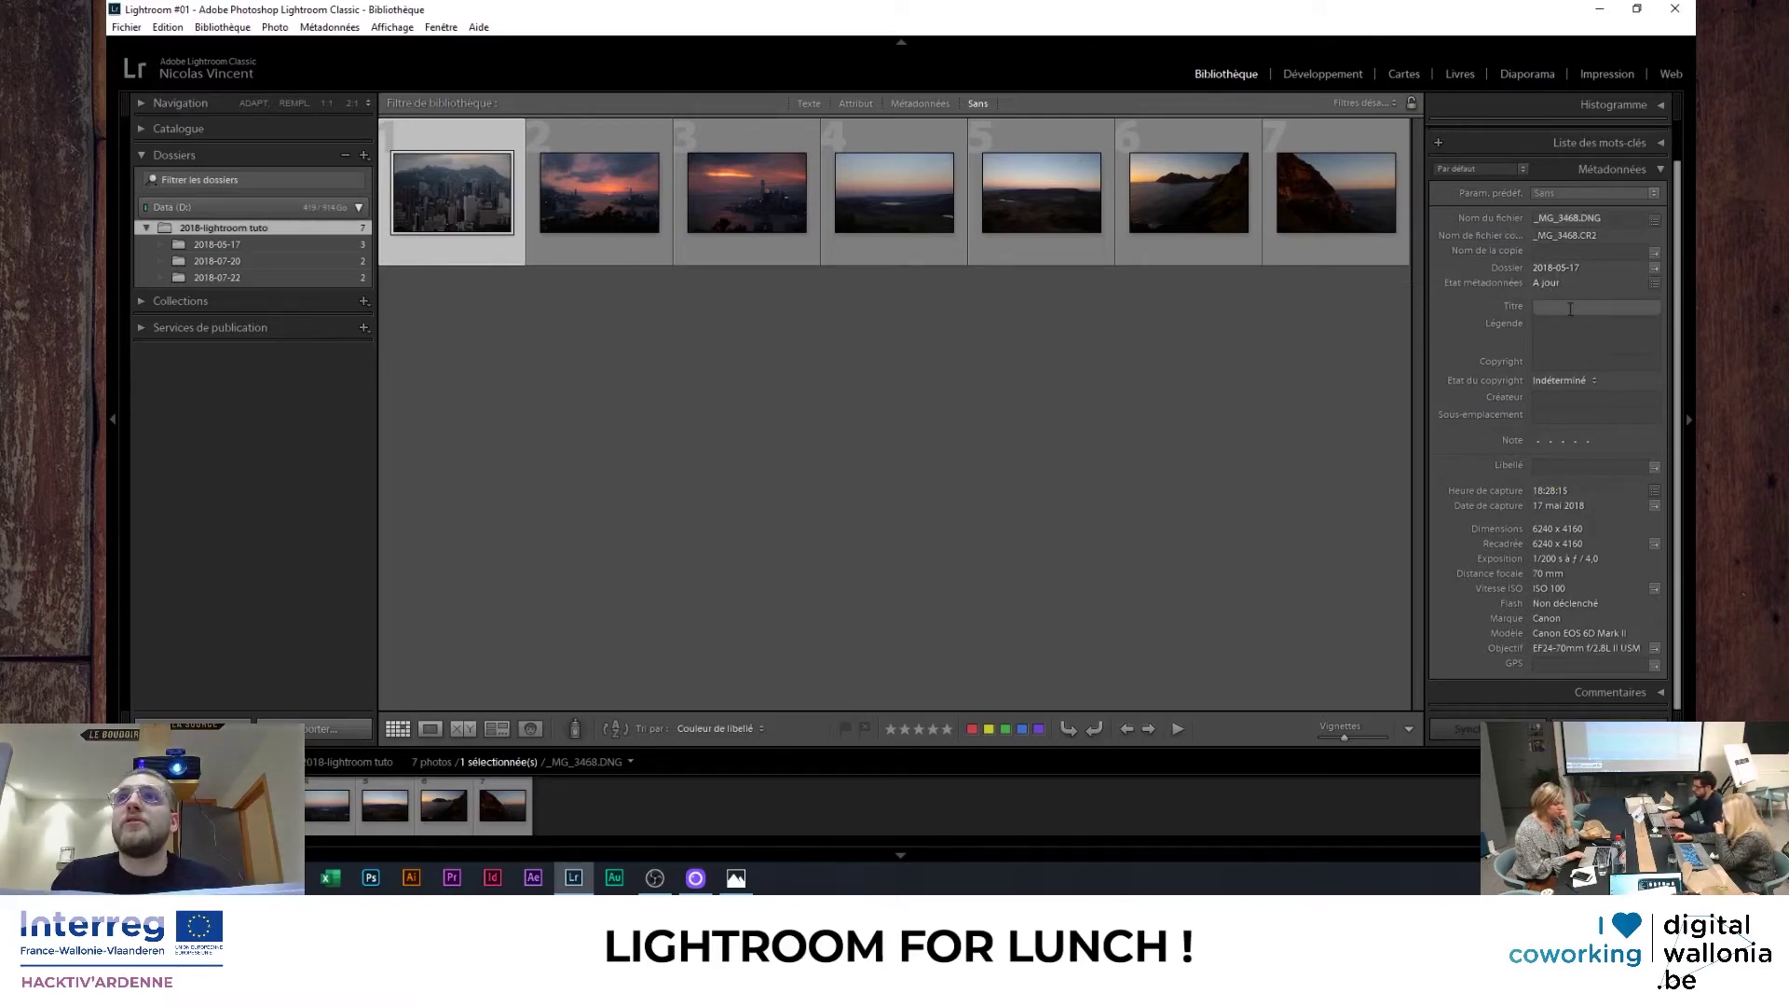
{"action": "left_click", "coordinate": [1571, 308]}
{"action": "left_click", "coordinate": [1567, 336]}
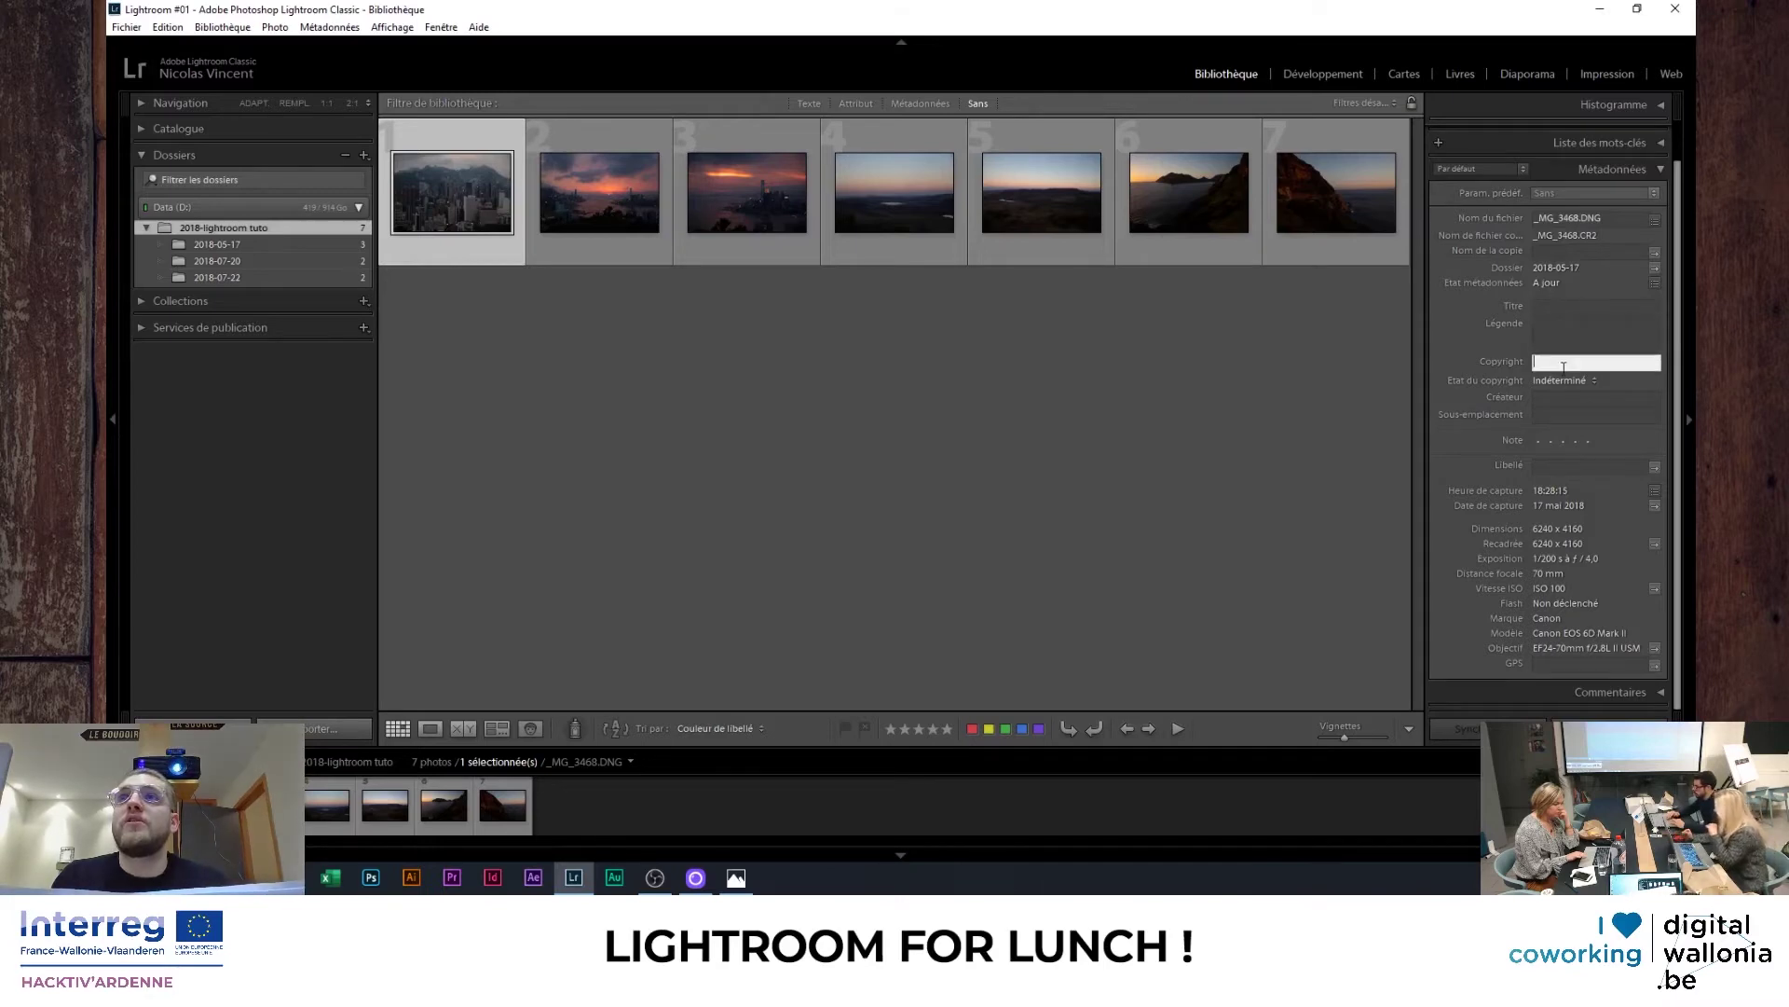
{"action": "left_click", "coordinate": [1565, 402]}
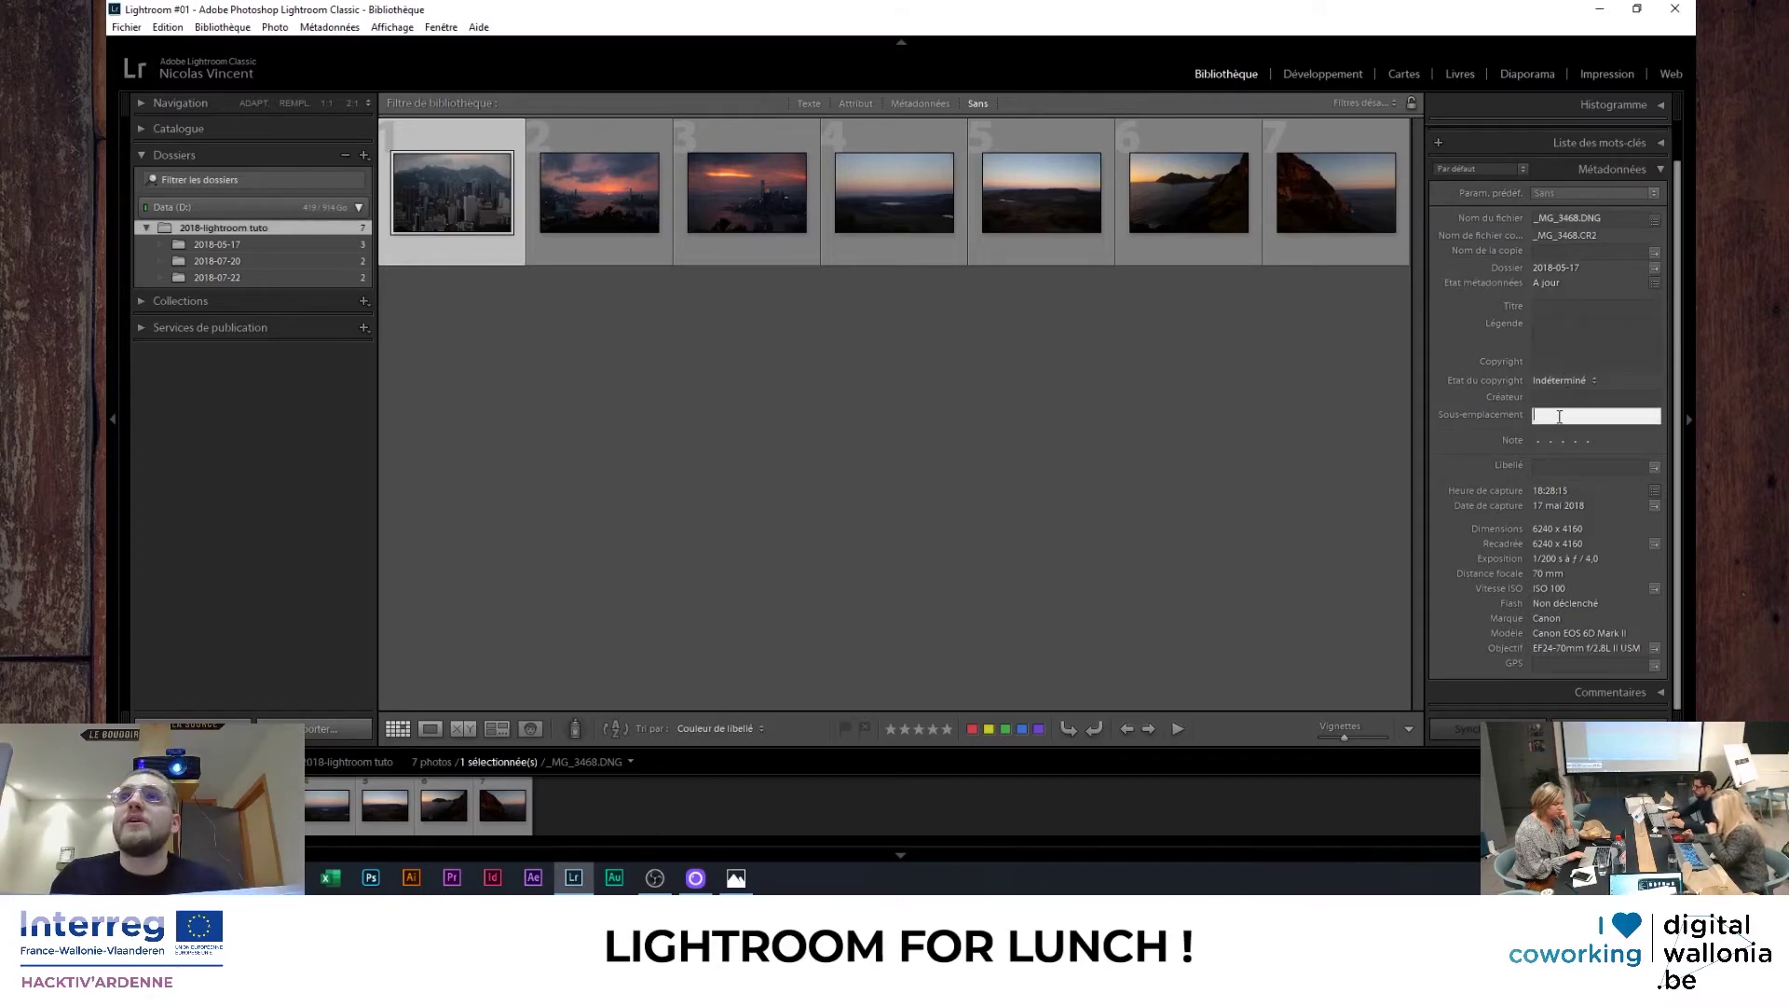
{"action": "left_click", "coordinate": [1557, 326]}
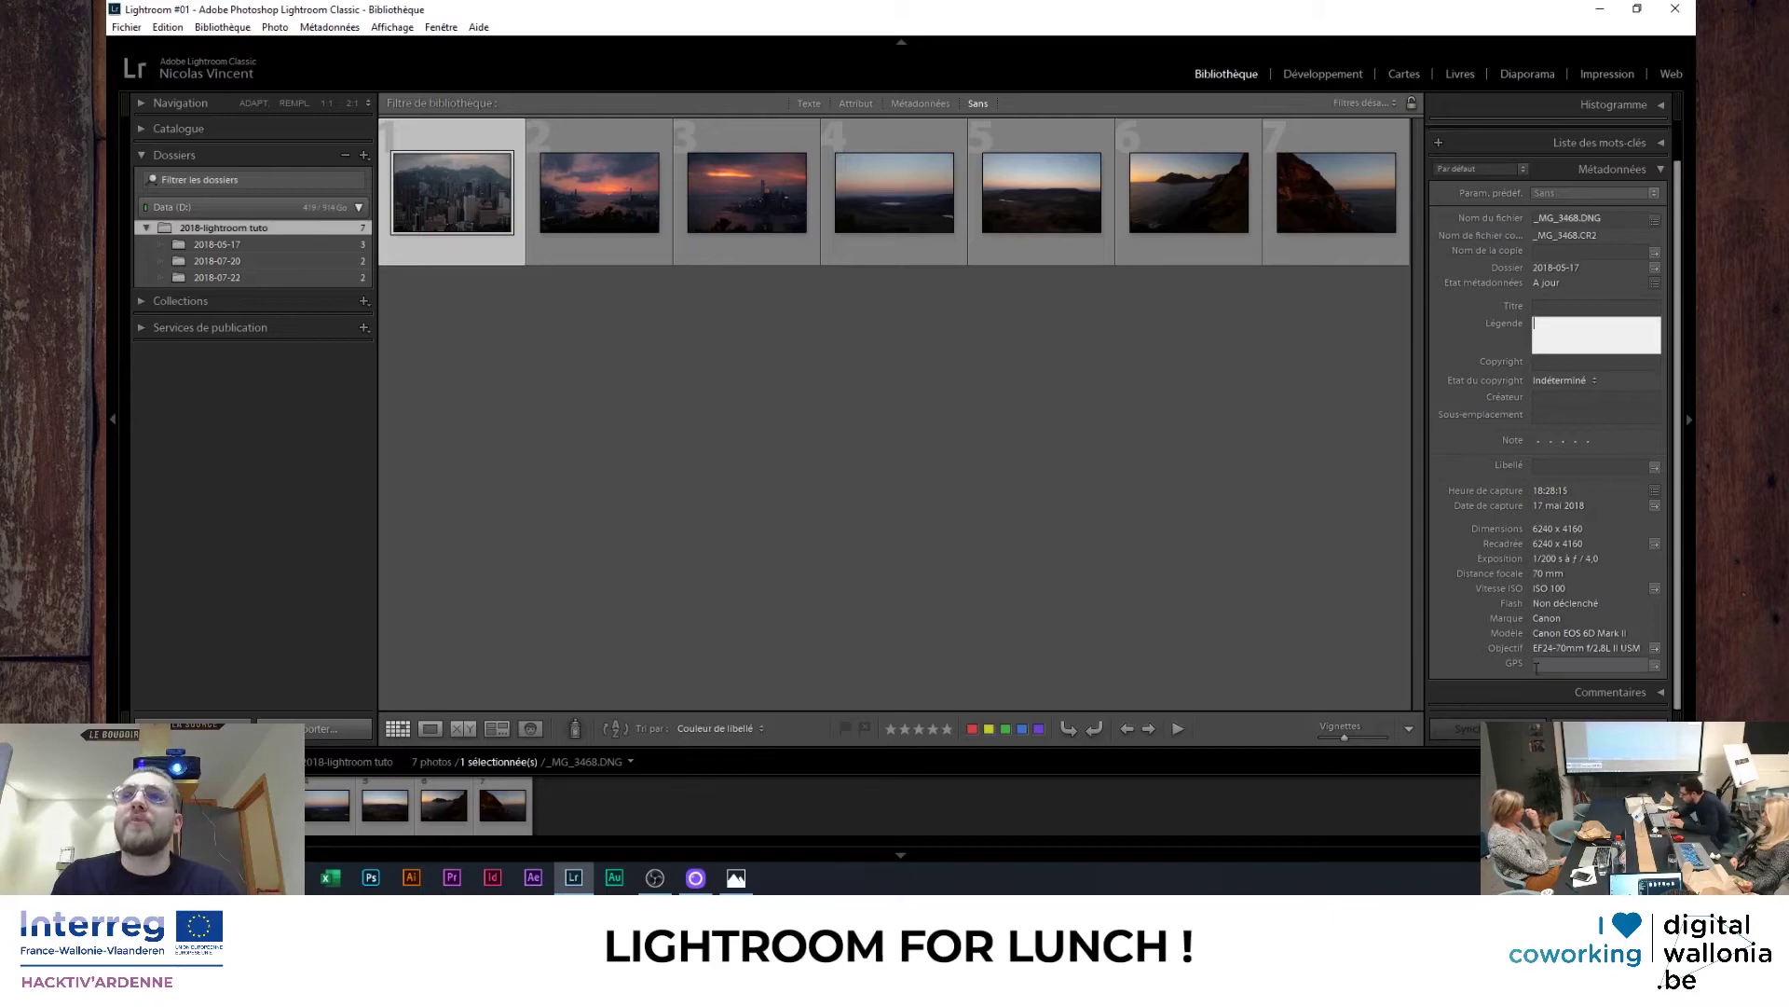
- Collapse Metadata and briefly toggle Comments, Keywording and Keyword List, leaving all right panels closed
{"action": "left_click", "coordinate": [1627, 170]}
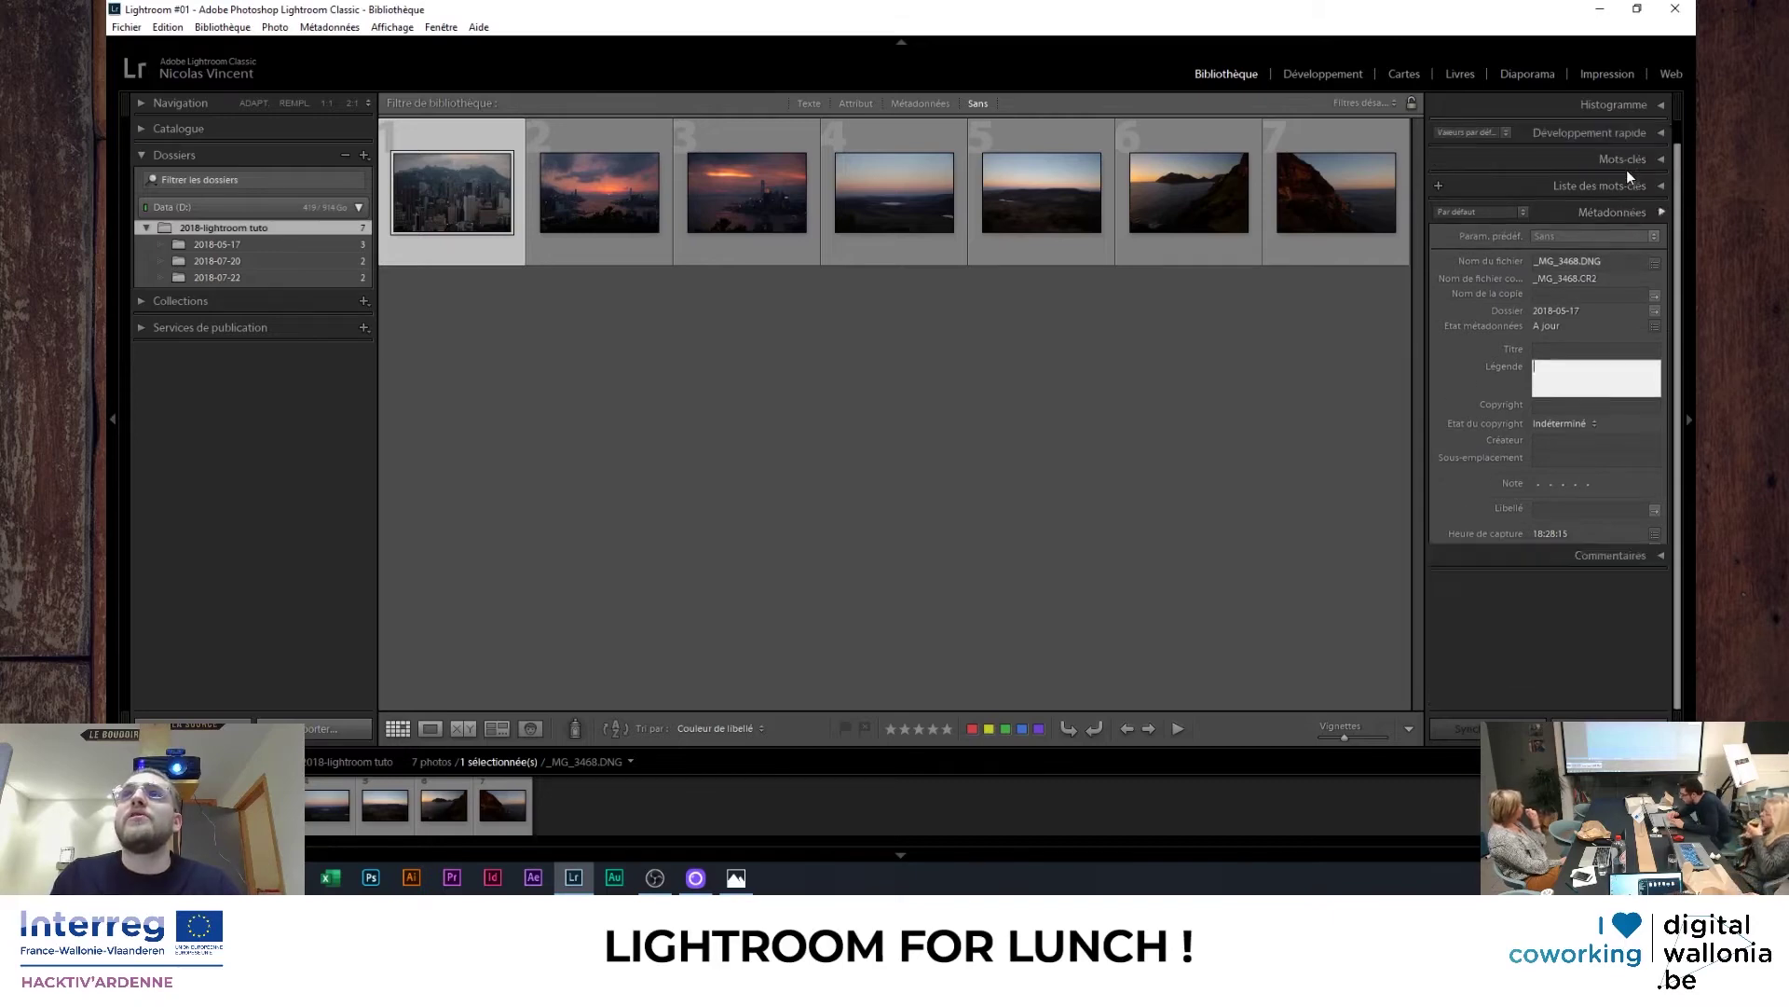
{"action": "left_click", "coordinate": [1621, 240]}
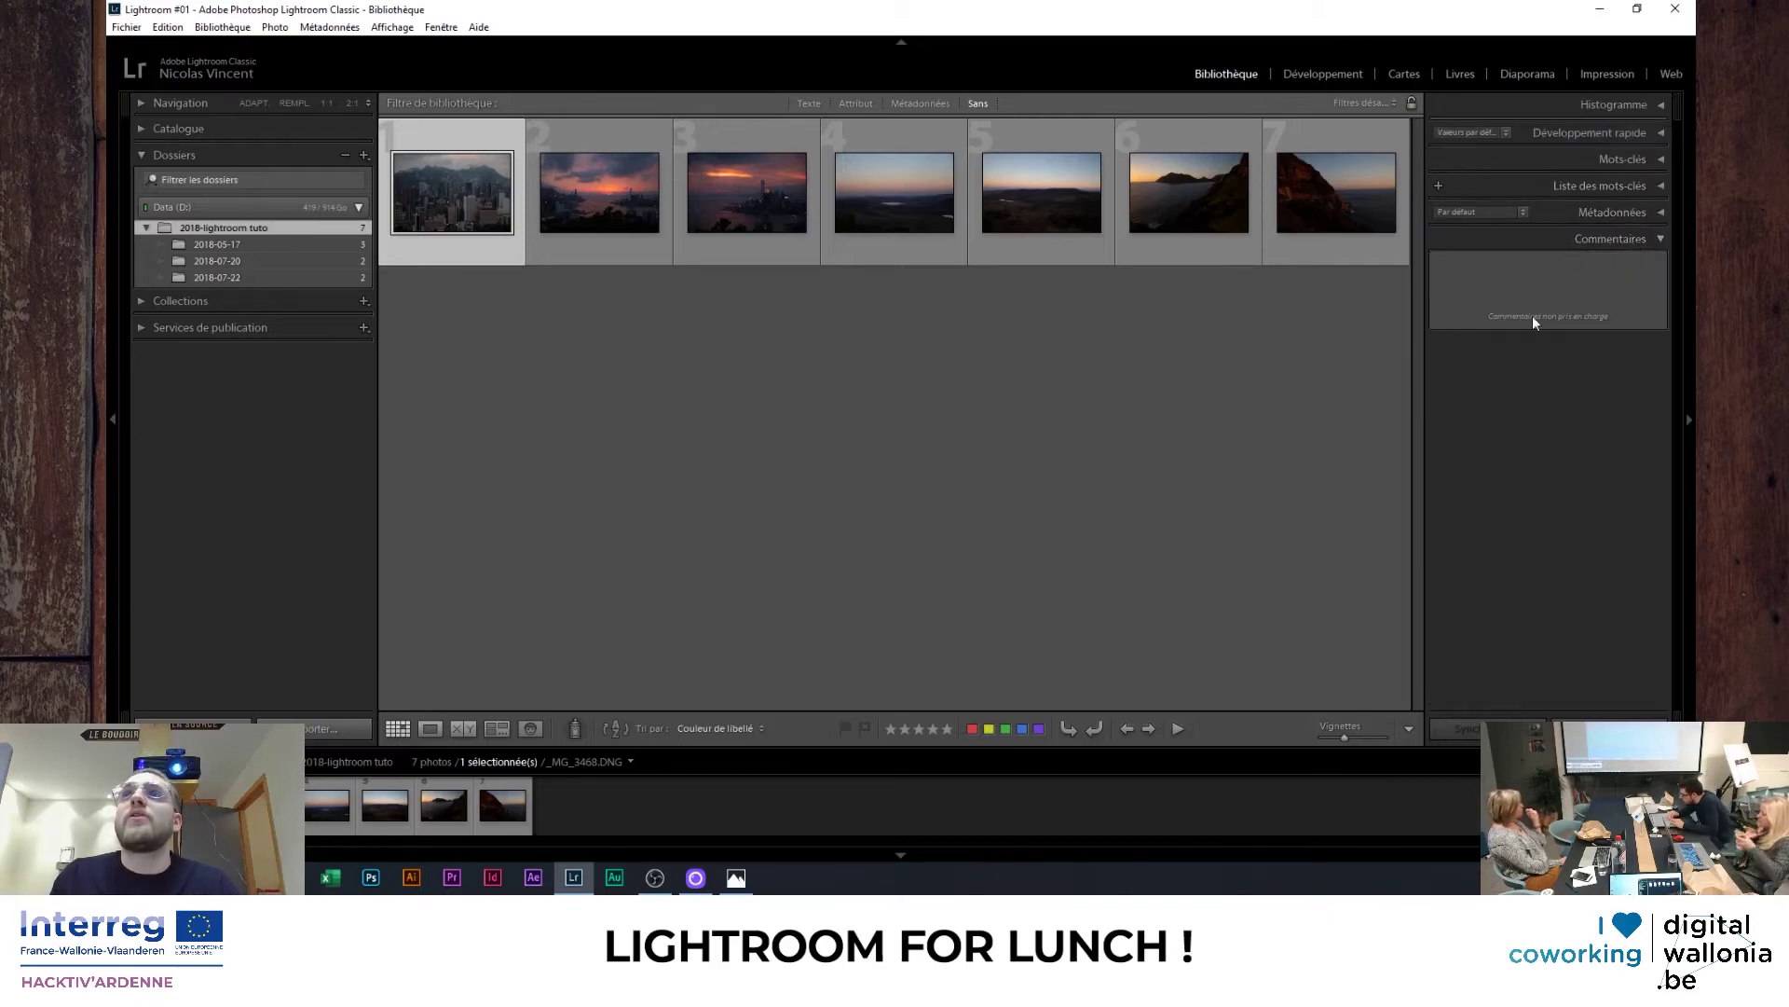
{"action": "left_click", "coordinate": [1598, 241]}
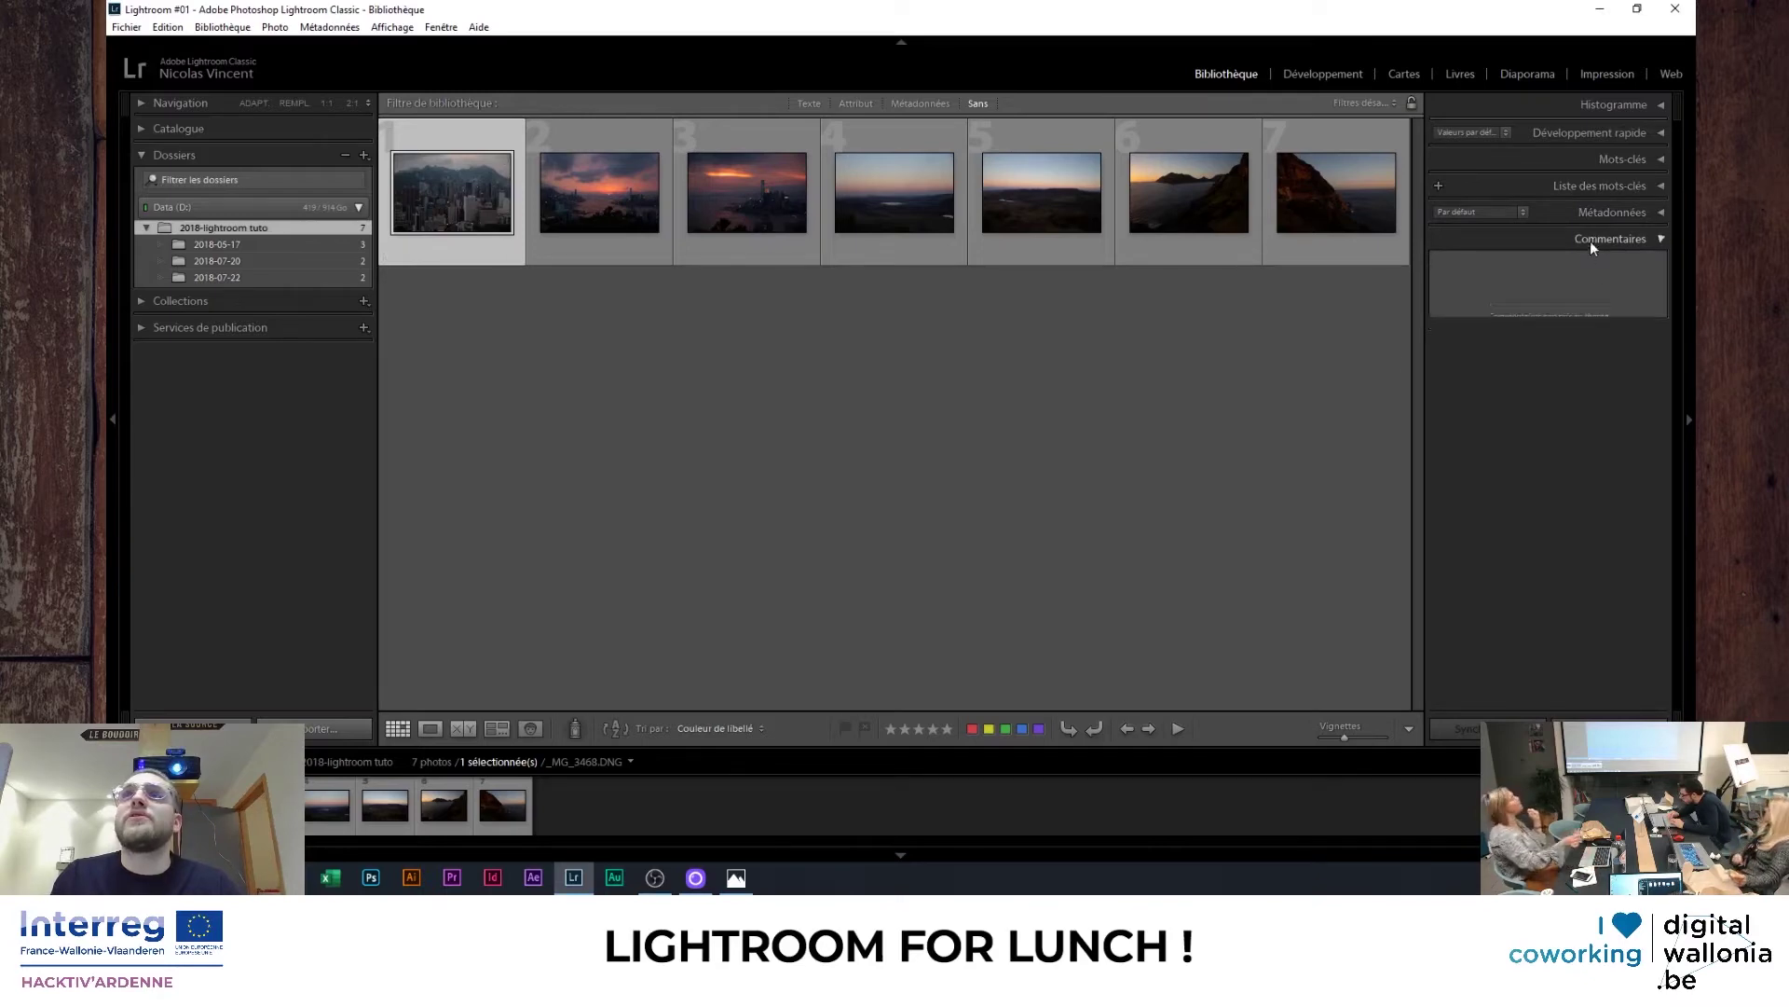
{"action": "left_click", "coordinate": [1603, 160]}
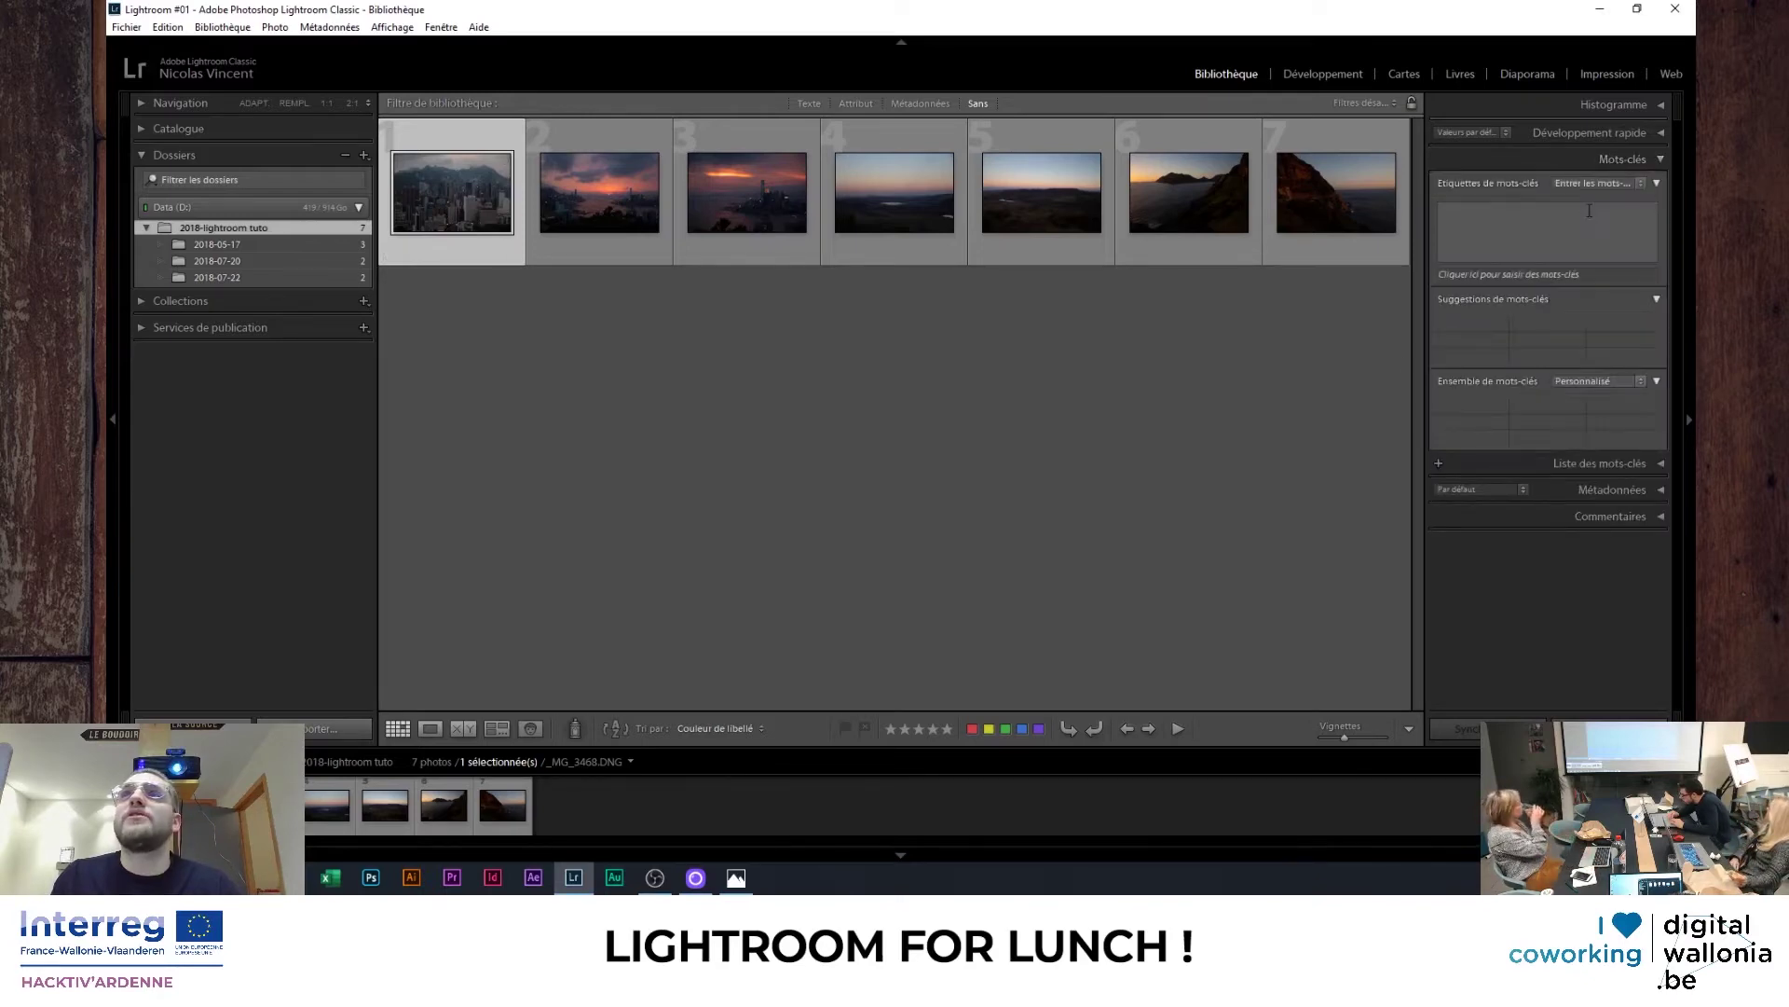
{"action": "left_click", "coordinate": [1621, 160]}
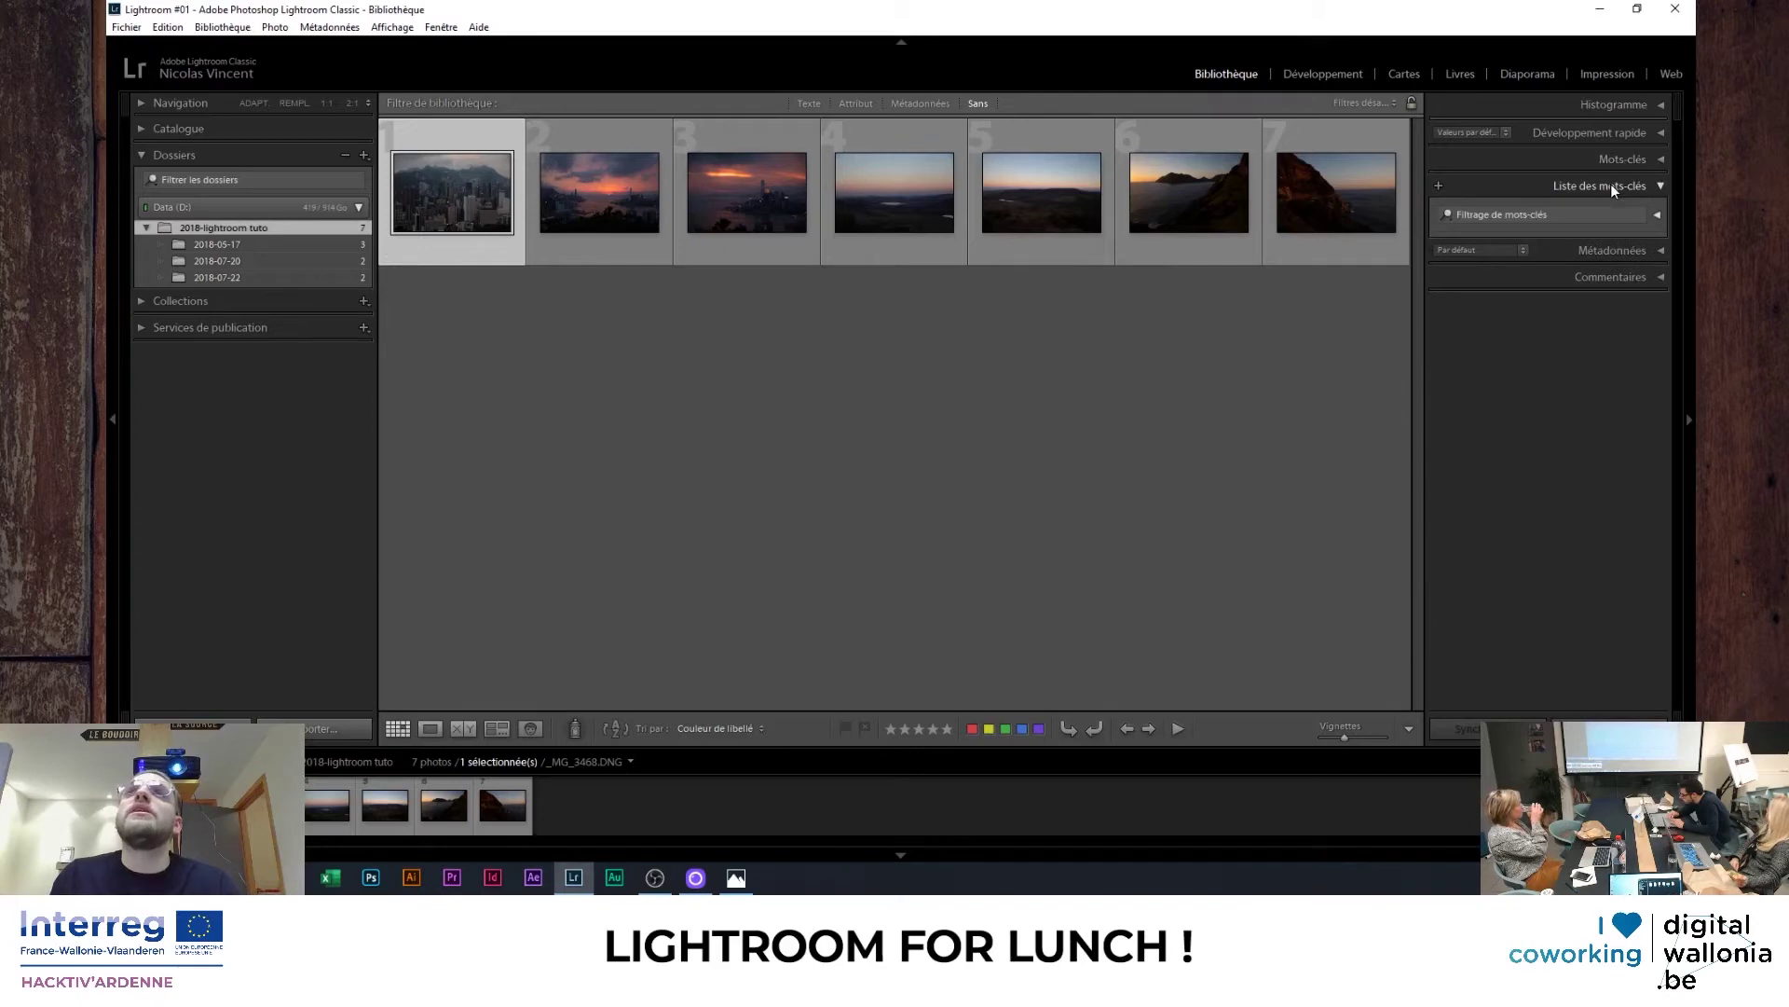
{"action": "left_click", "coordinate": [1611, 184]}
{"action": "left_click", "coordinate": [1621, 159]}
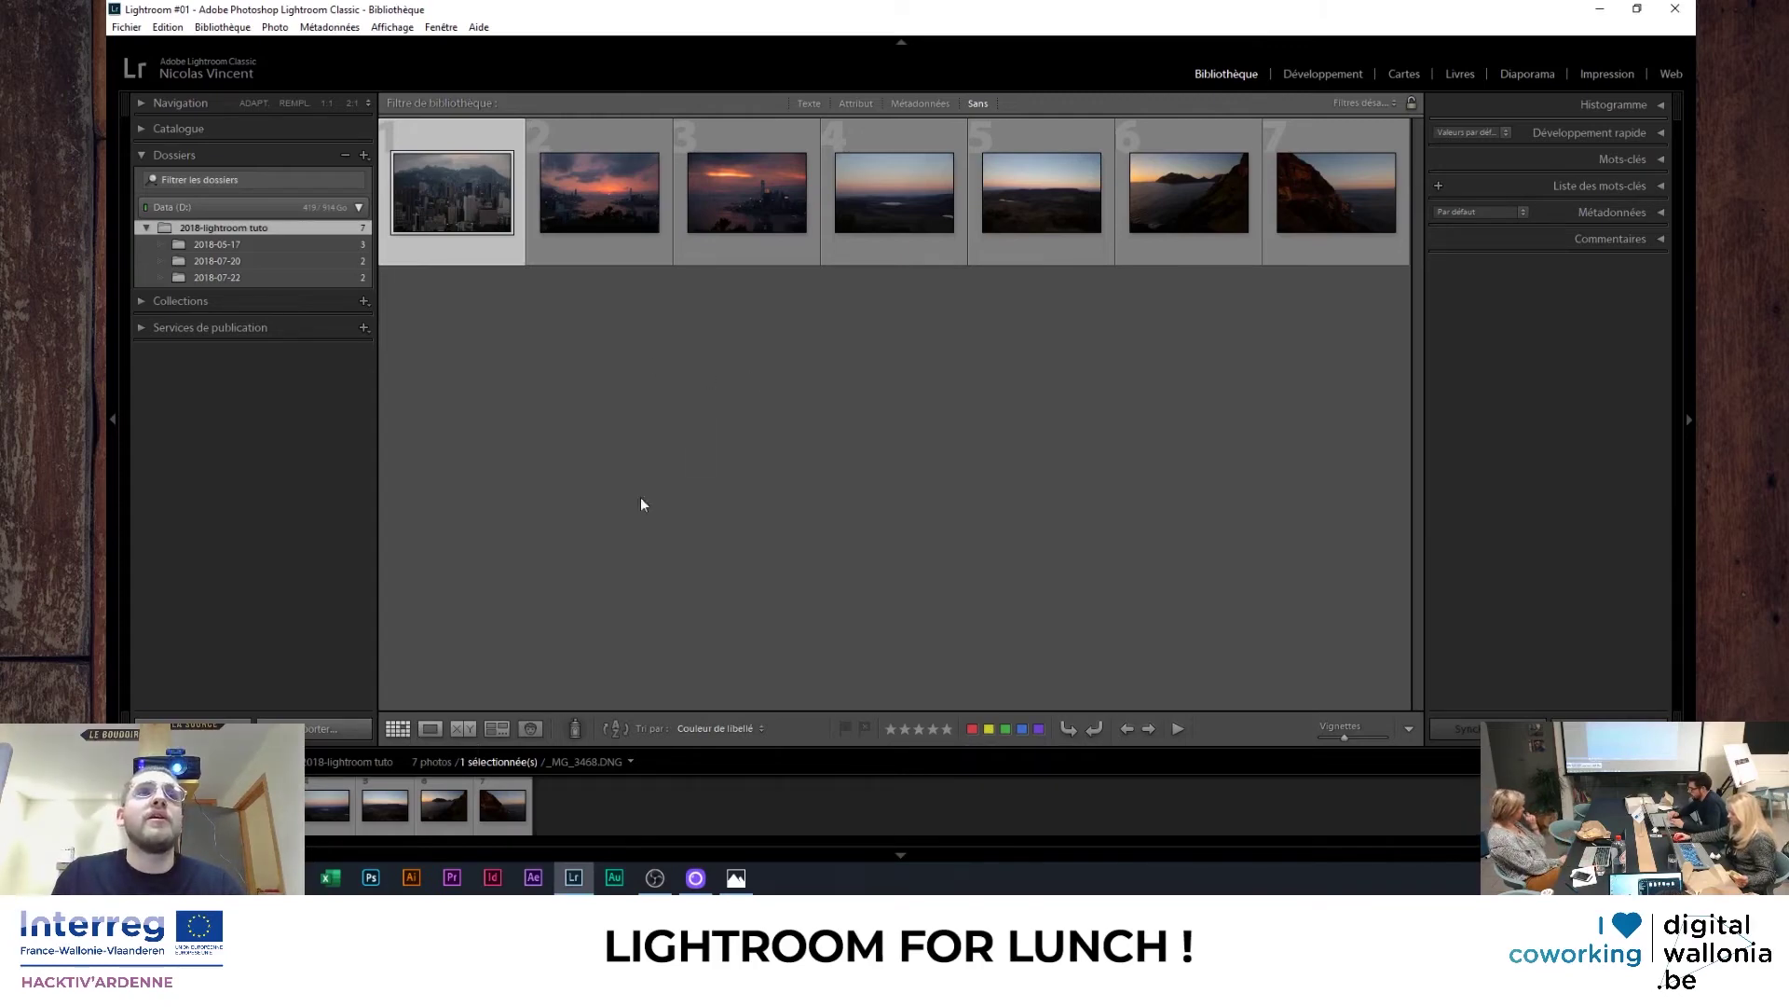
- View _MG_3468.DNG enlarged, then return with G to the seven-photo grid
{"action": "left_click", "coordinate": [429, 728]}
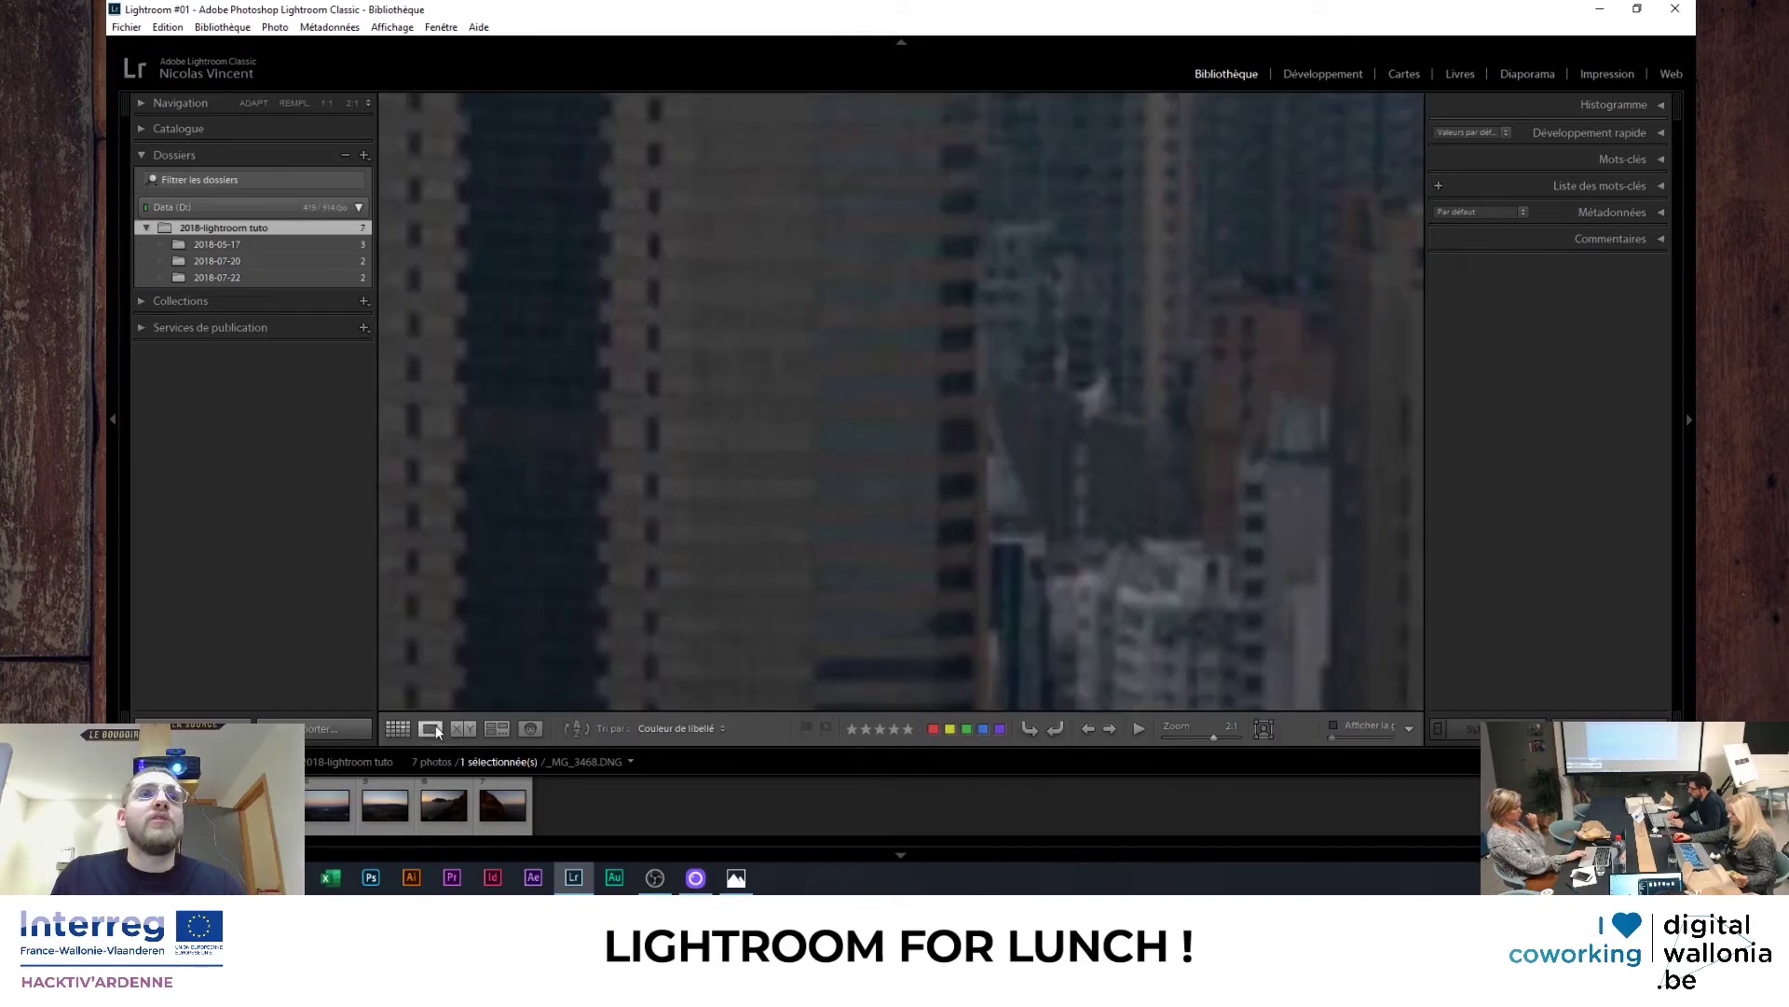
{"action": "key", "text": "g"}
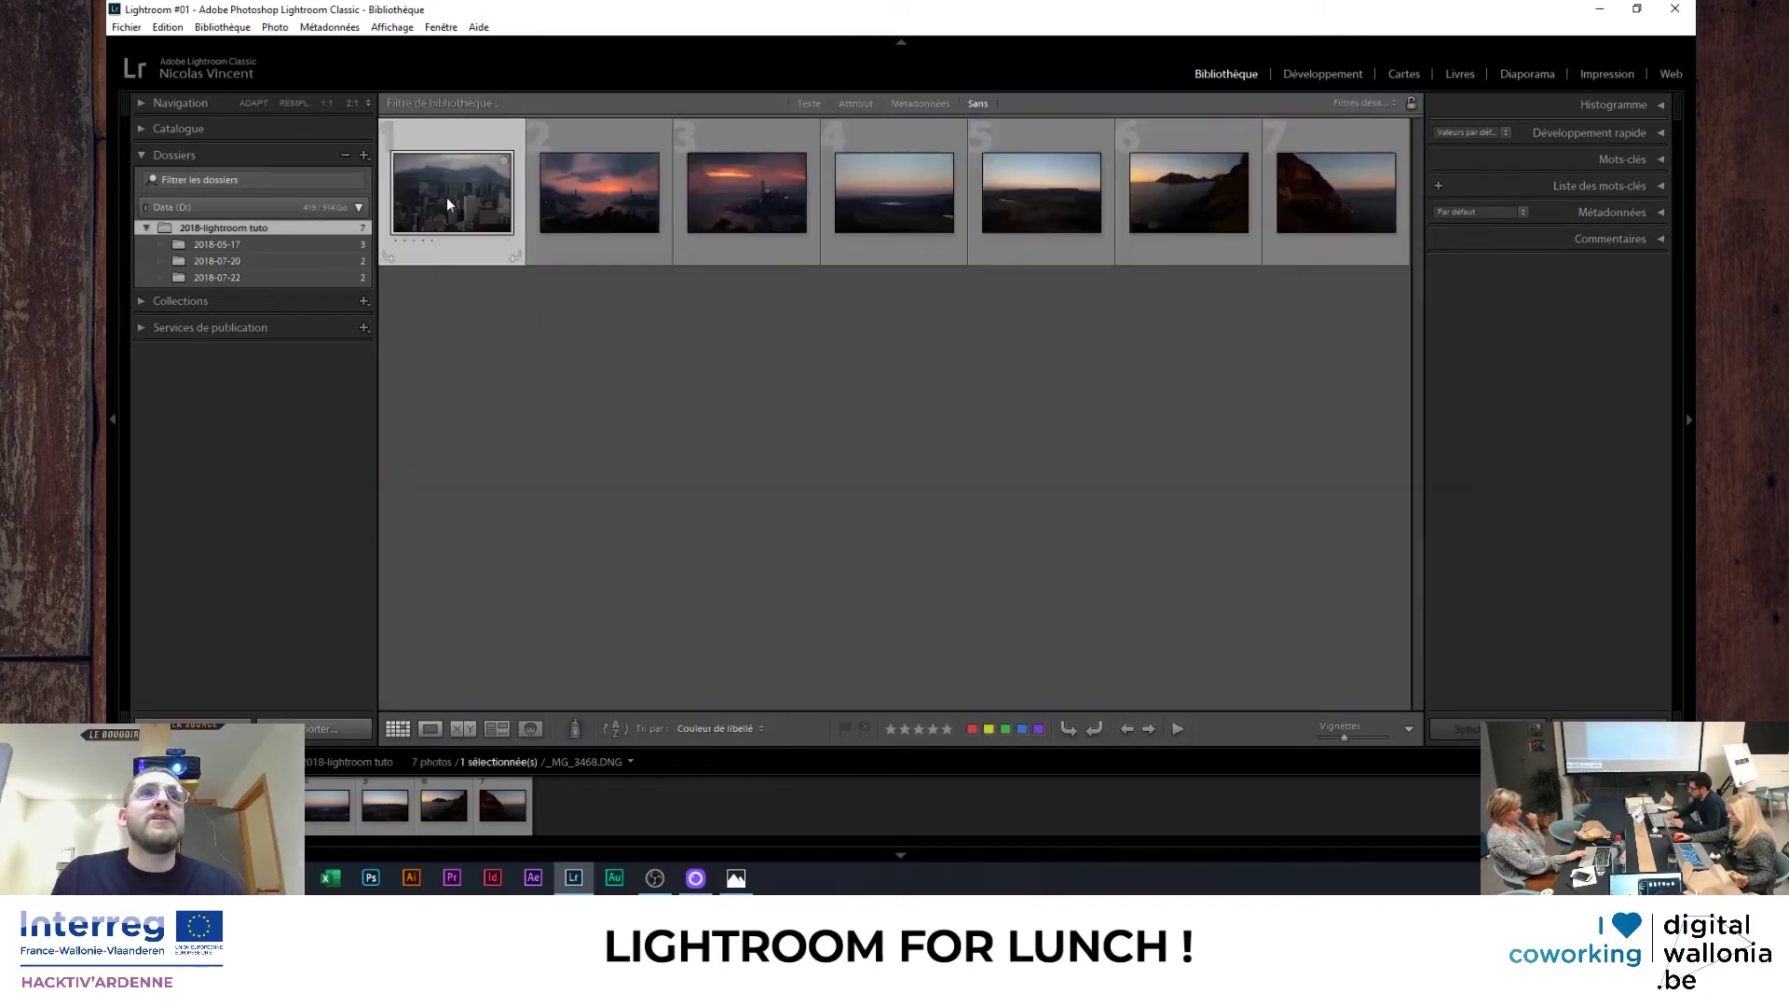
{"action": "double_click", "coordinate": [446, 198]}
{"action": "left_click", "coordinate": [781, 333]}
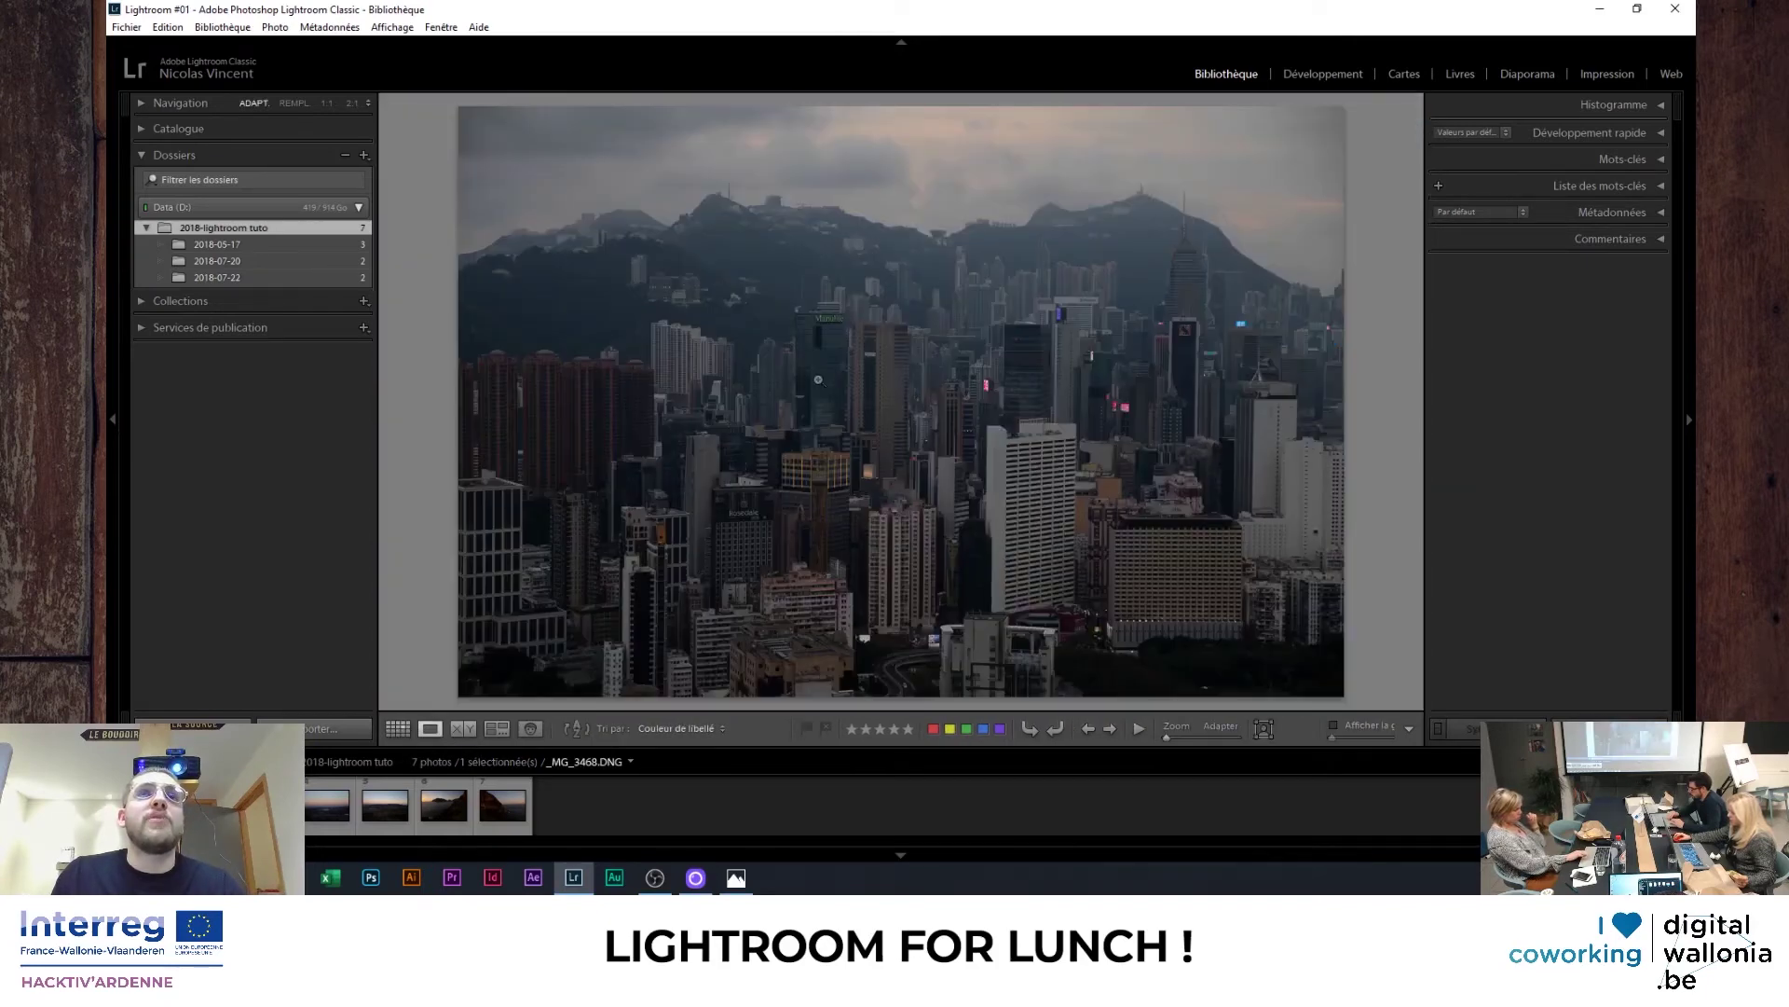
{"action": "key", "text": "g"}
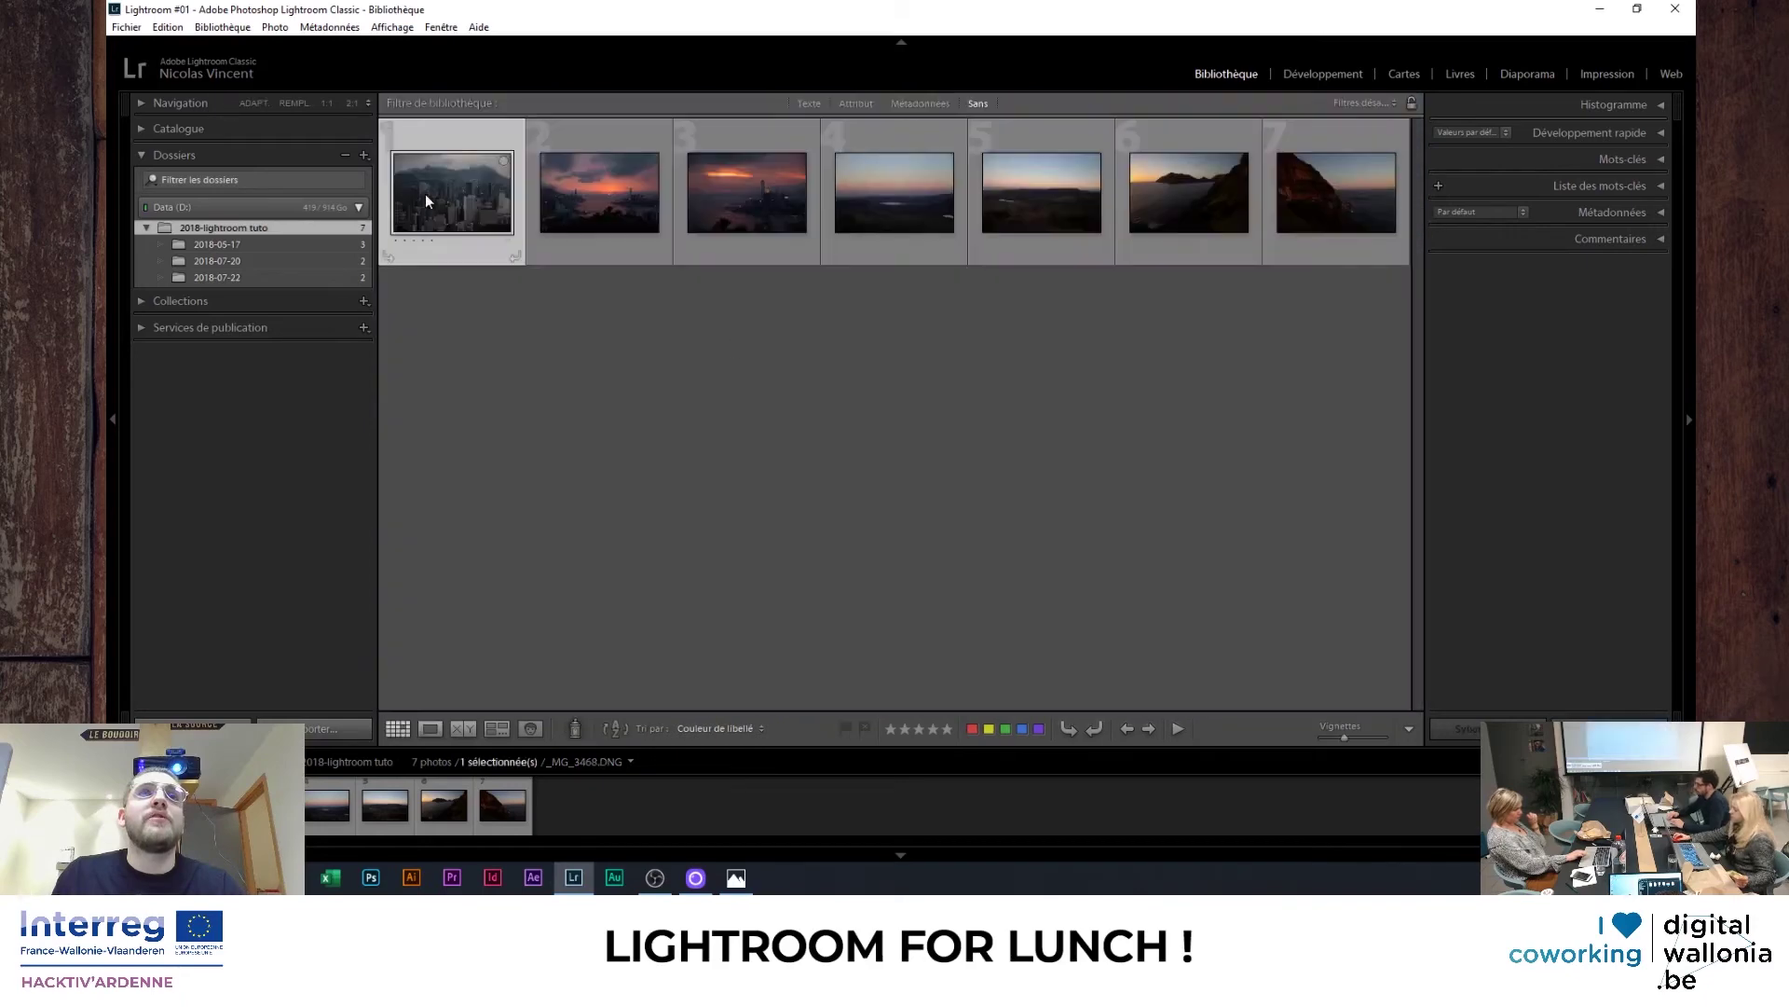
{"action": "double_click", "coordinate": [429, 194]}
{"action": "key", "text": "g"}
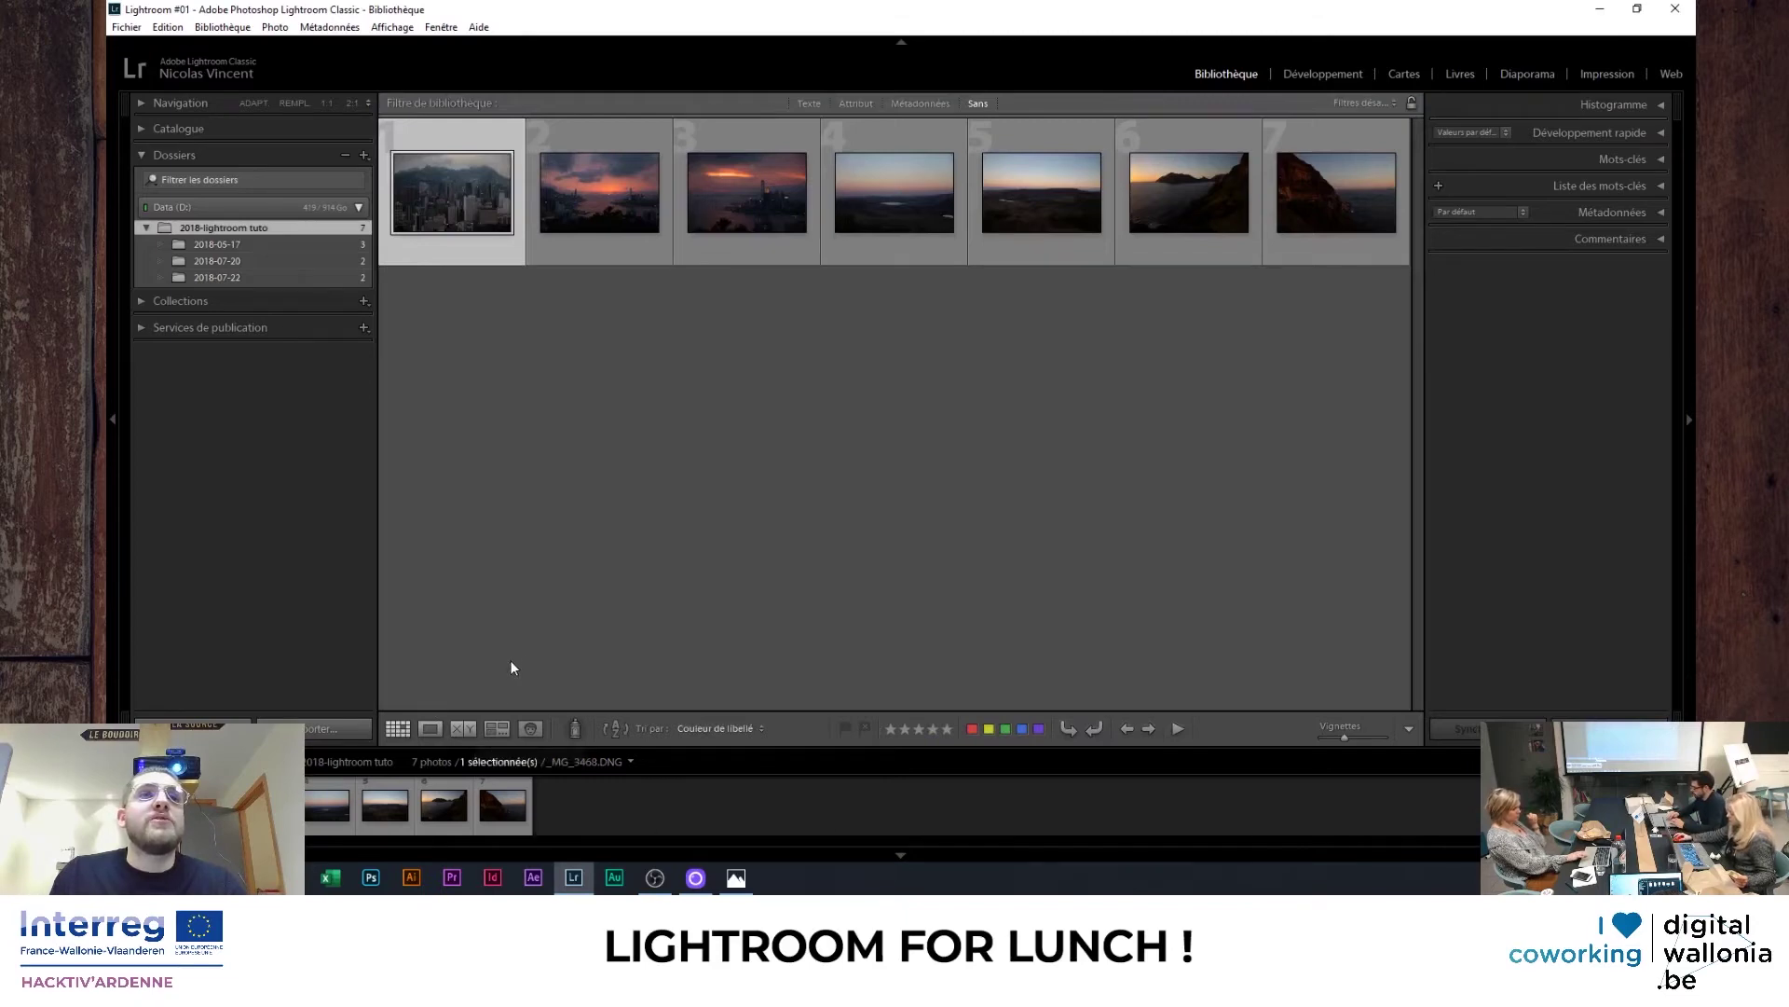
- Select the first four thumbnails and compare them in Survey view, making photo 2 active
{"action": "left_click", "coordinate": [537, 284]}
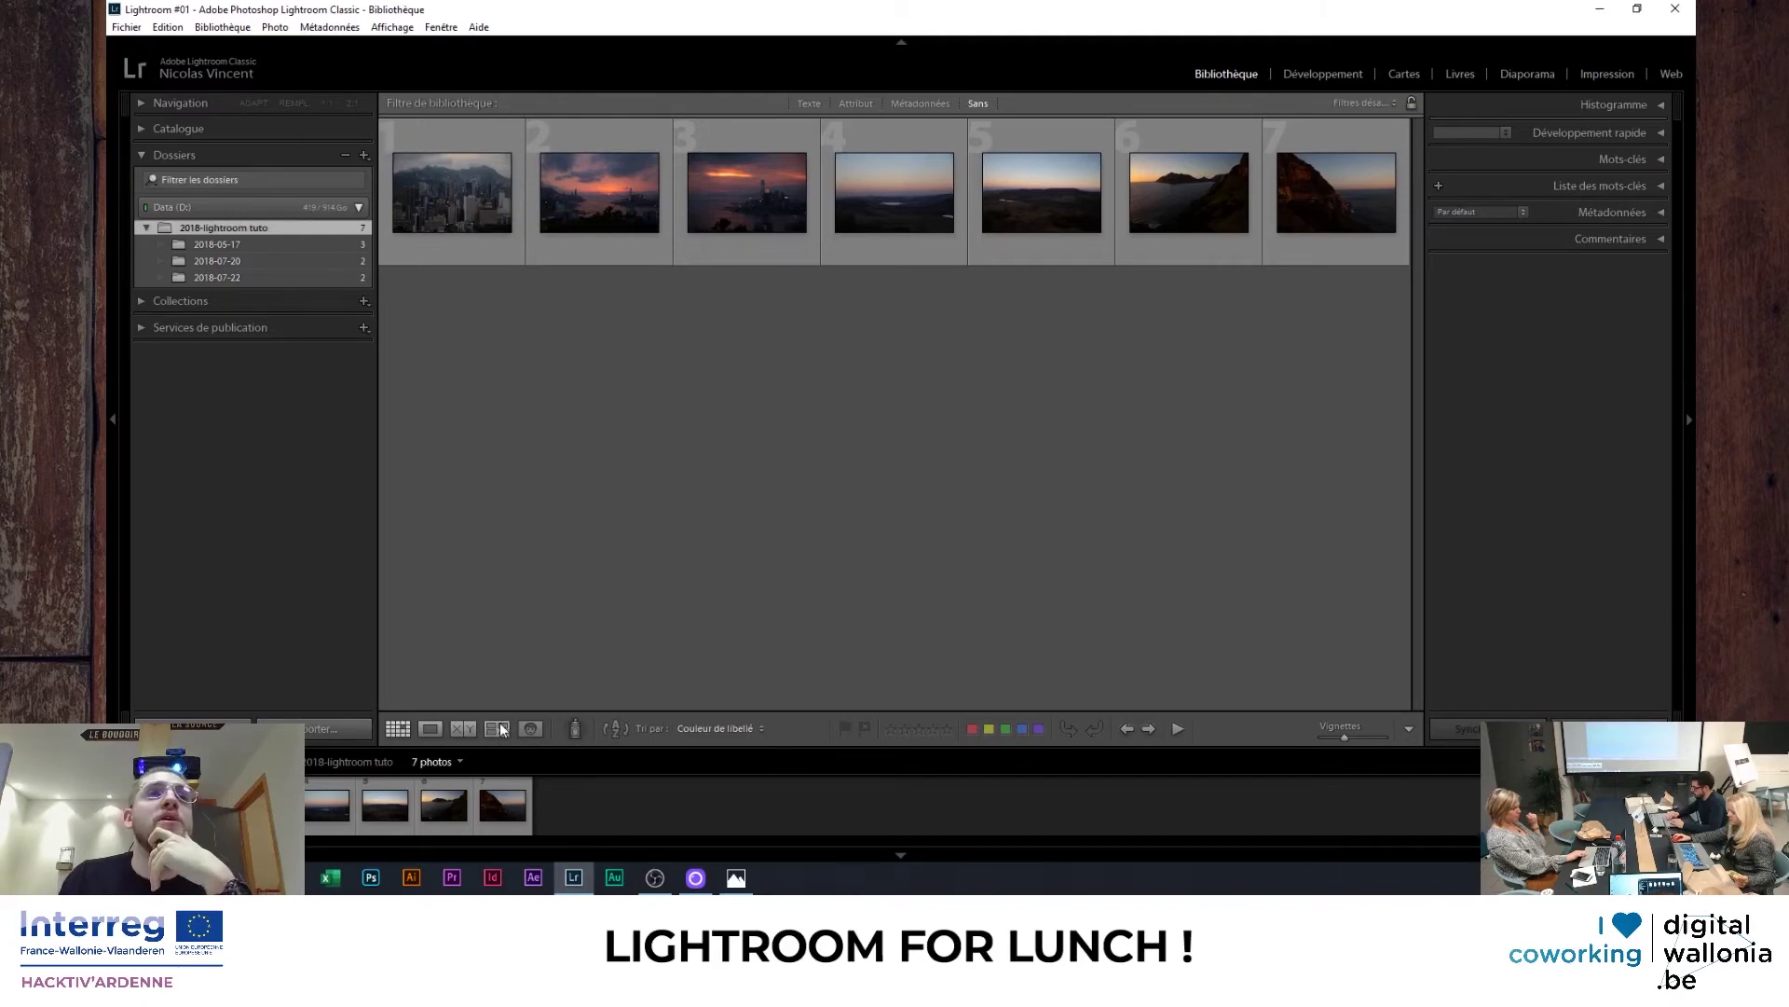
{"action": "mouse_move", "coordinate": [451, 193]}
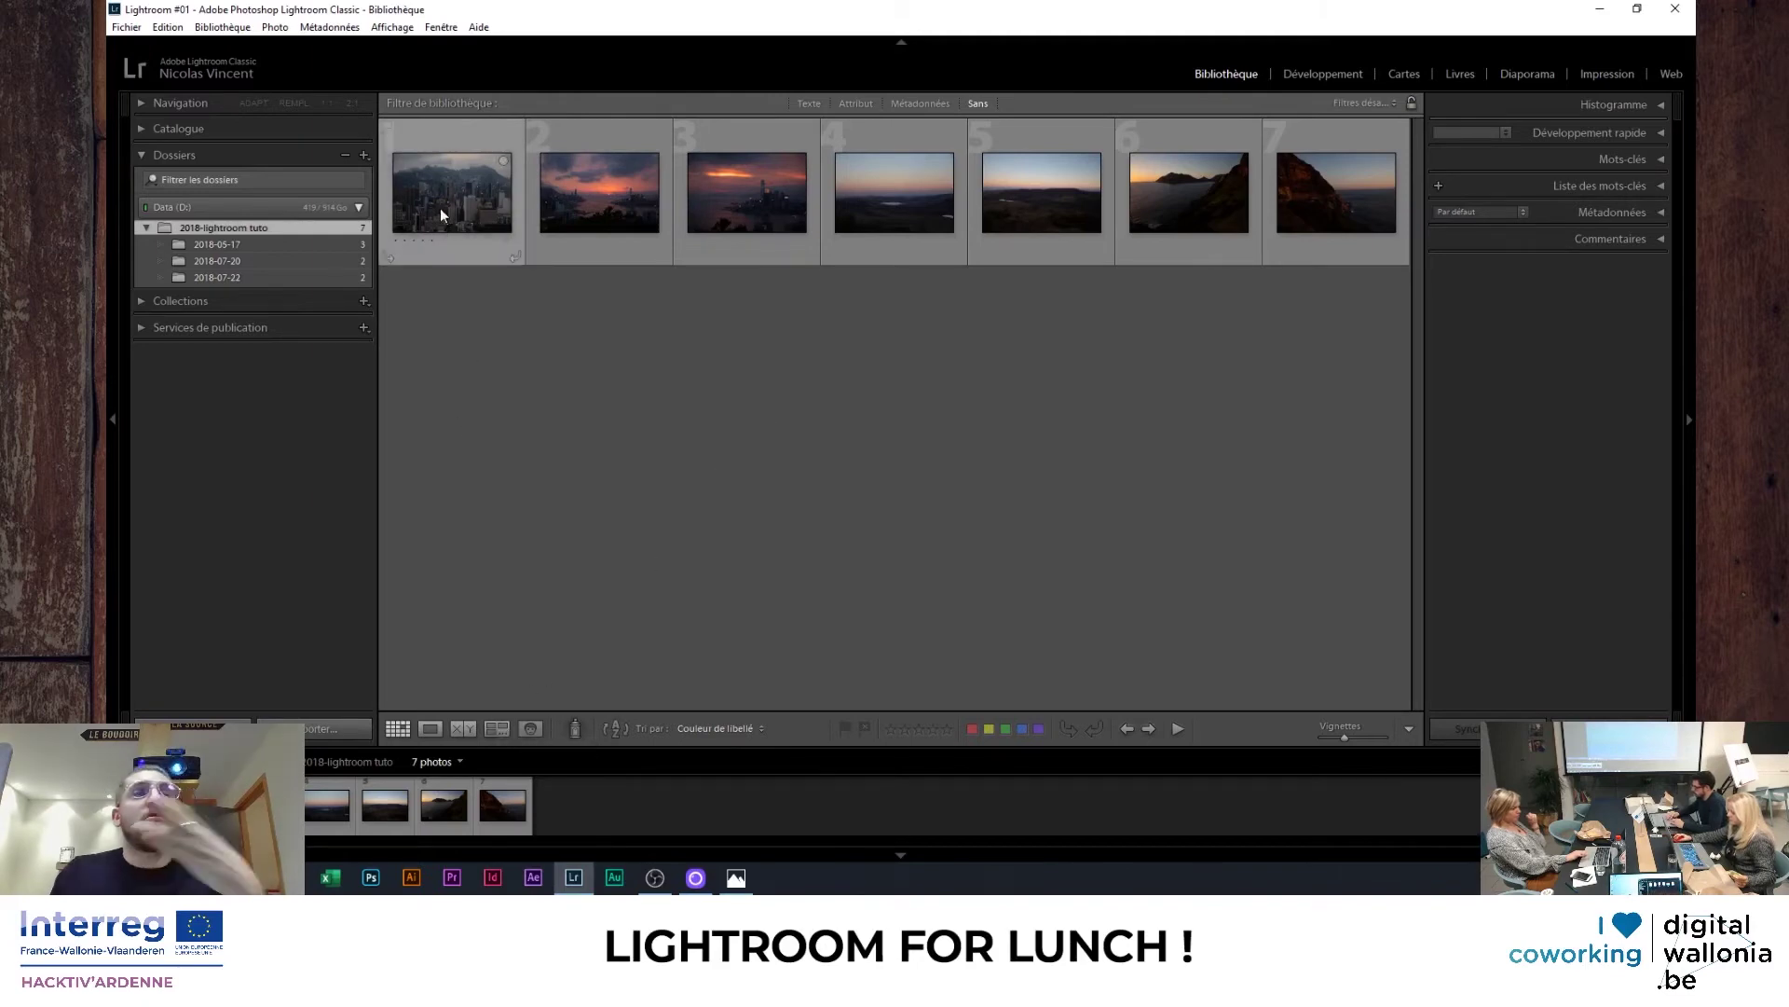
{"action": "mouse_move", "coordinate": [441, 215]}
{"action": "left_mouse_down"}
{"action": "mouse_move", "coordinate": [874, 203]}
{"action": "mouse_move", "coordinate": [911, 304]}
{"action": "left_mouse_up"}
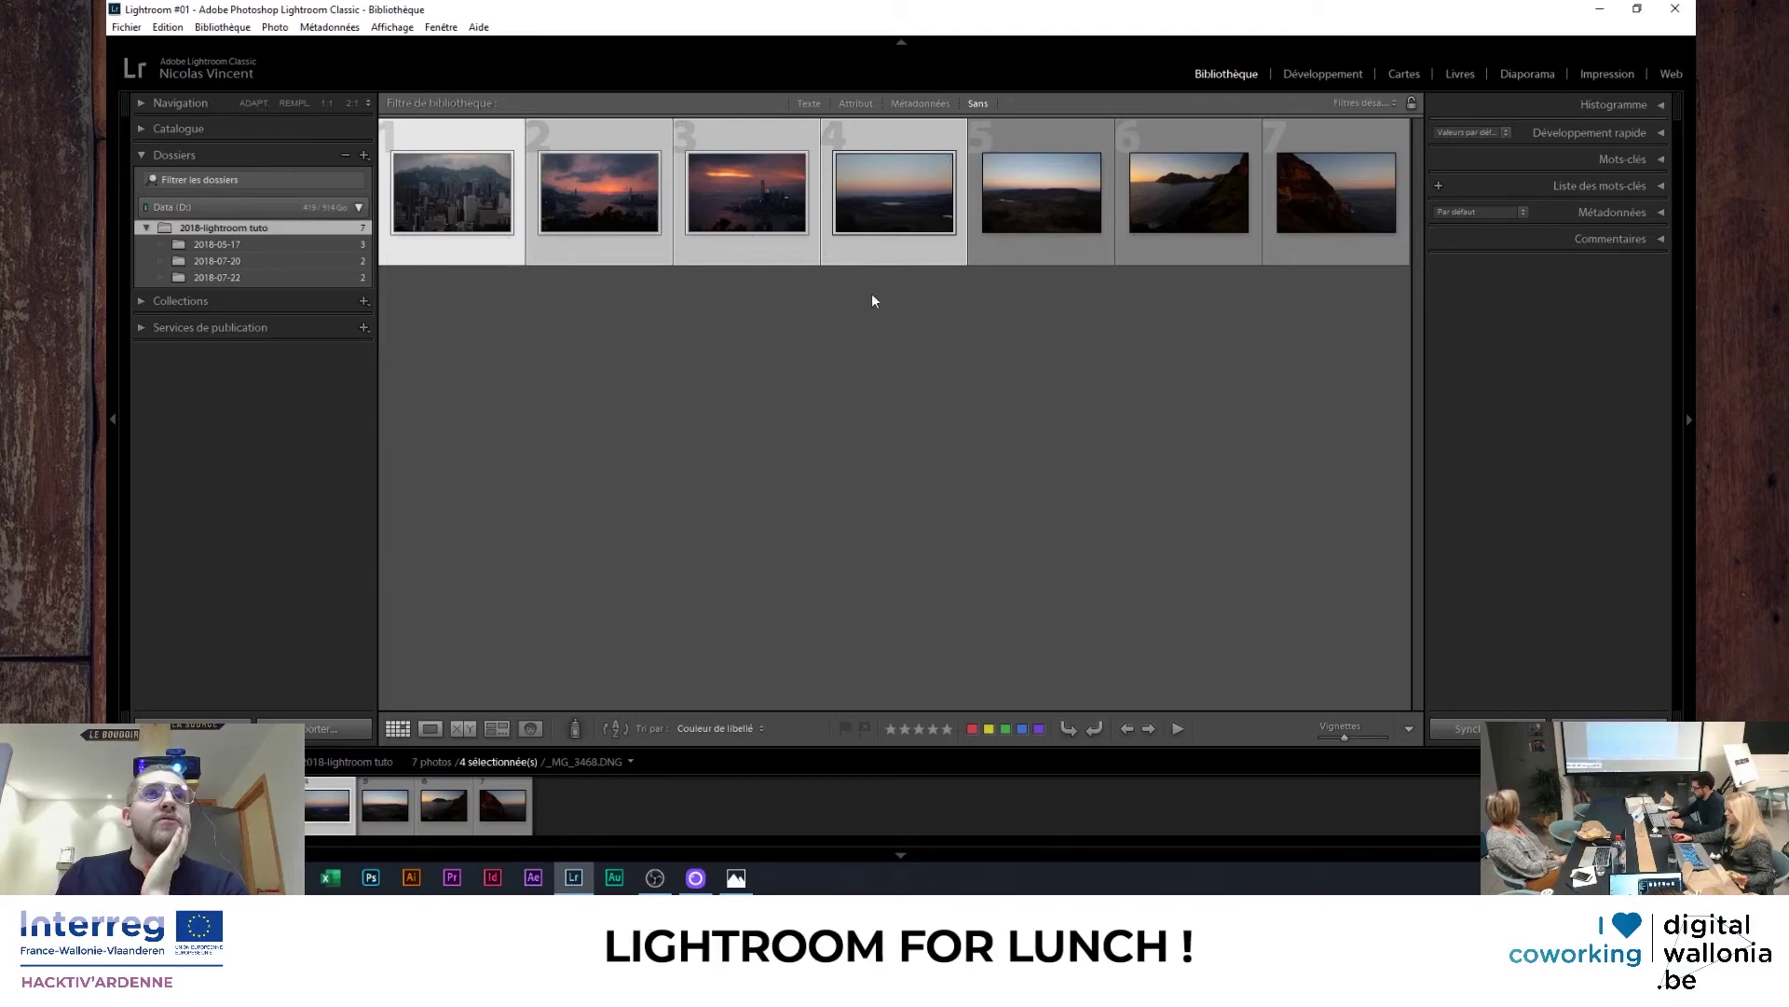
{"action": "left_click", "coordinate": [496, 728]}
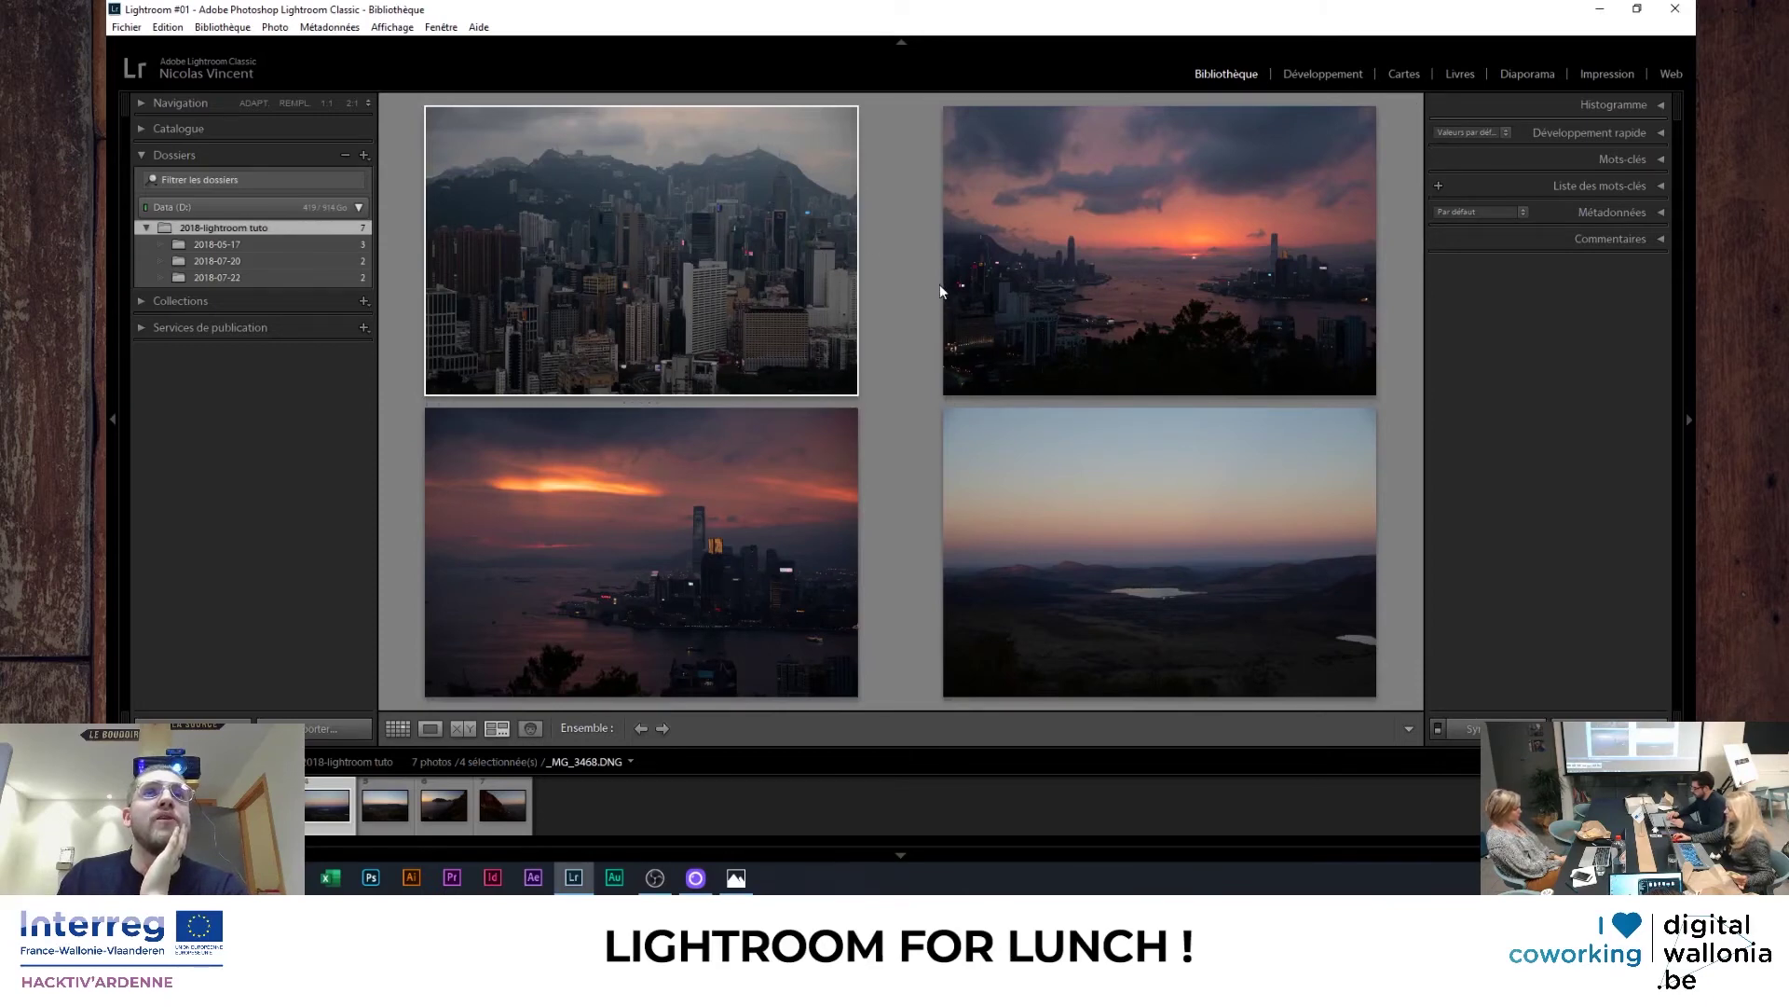
{"action": "left_click", "coordinate": [1038, 266]}
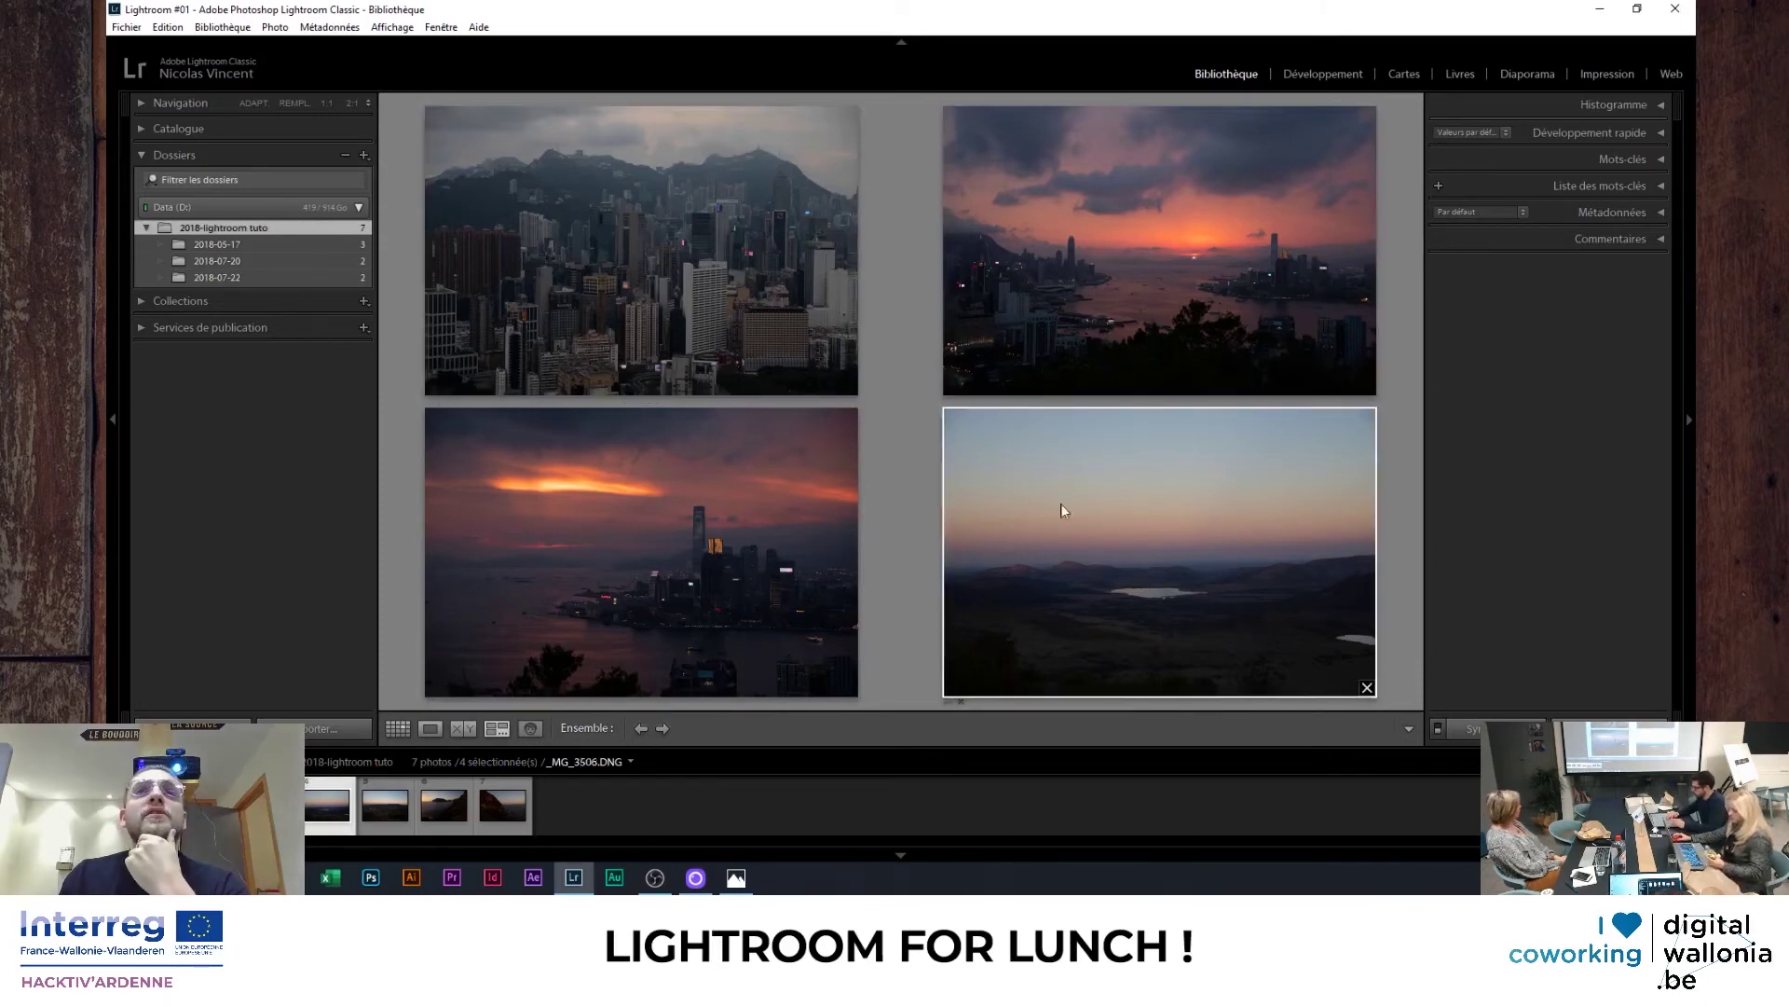
{"action": "mouse_move", "coordinate": [1159, 250]}
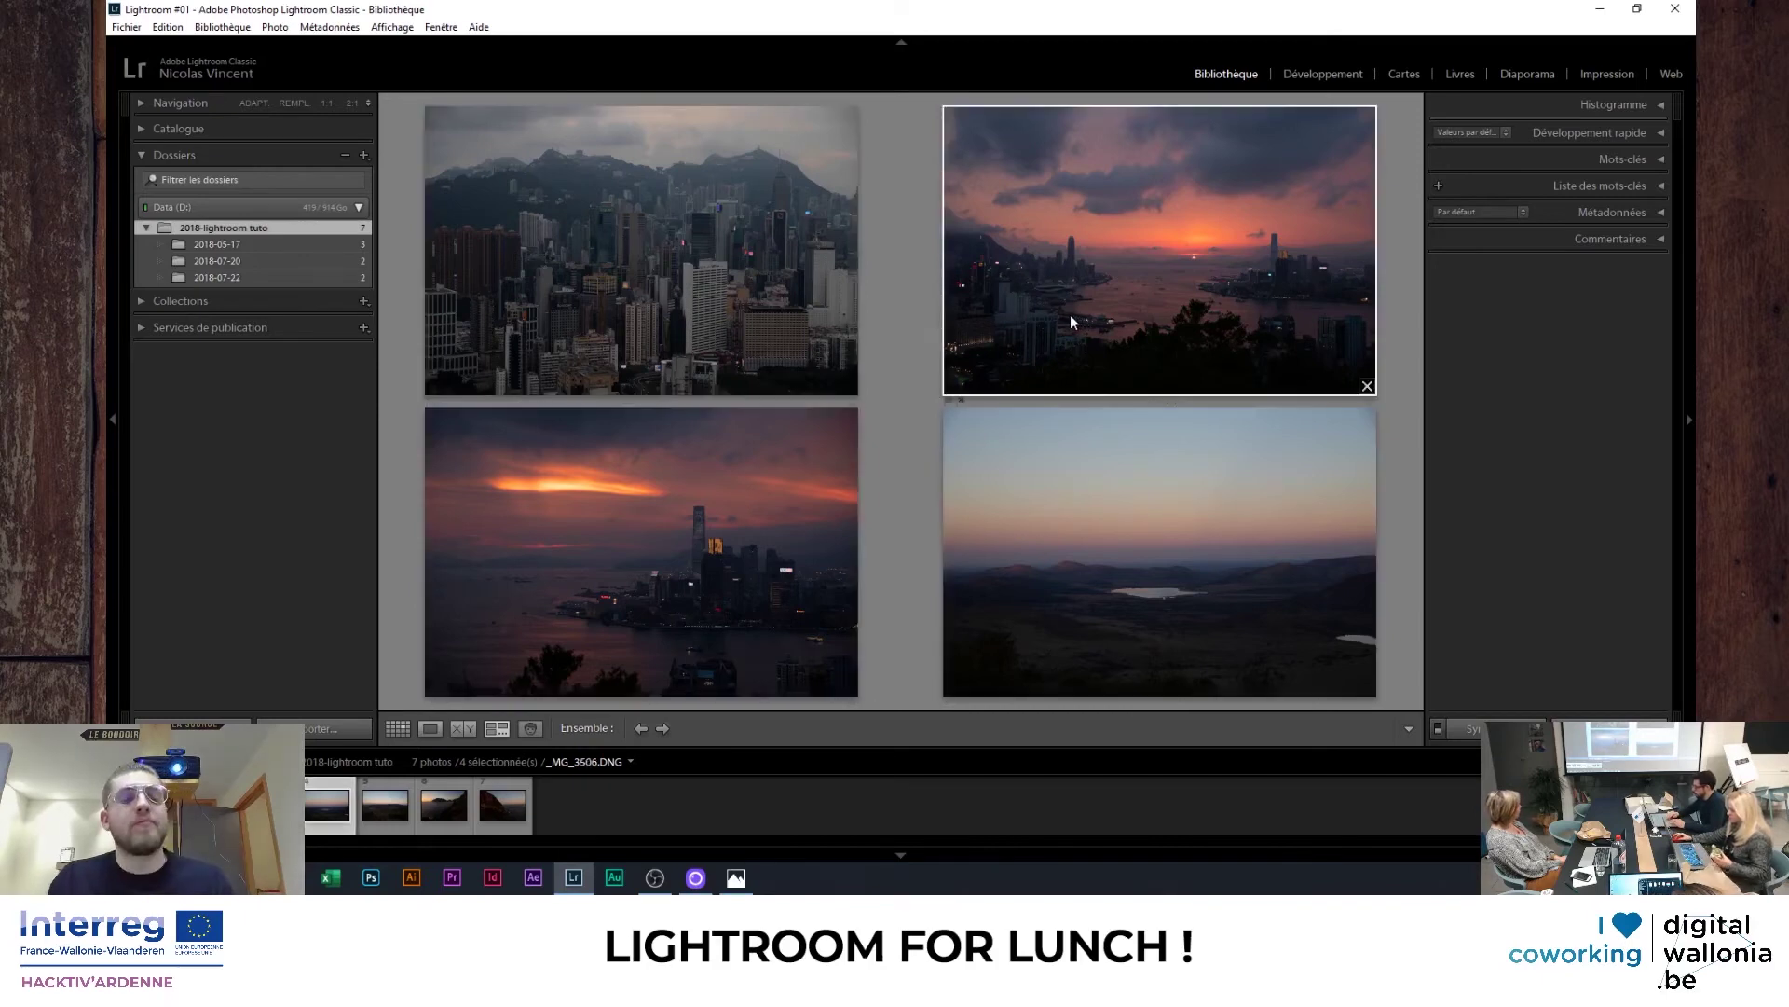
- Drop all four photos from Survey until it reads "Aucune photo sélectionnée"
{"action": "left_click", "coordinate": [848, 386]}
{"action": "key", "text": "slash"}
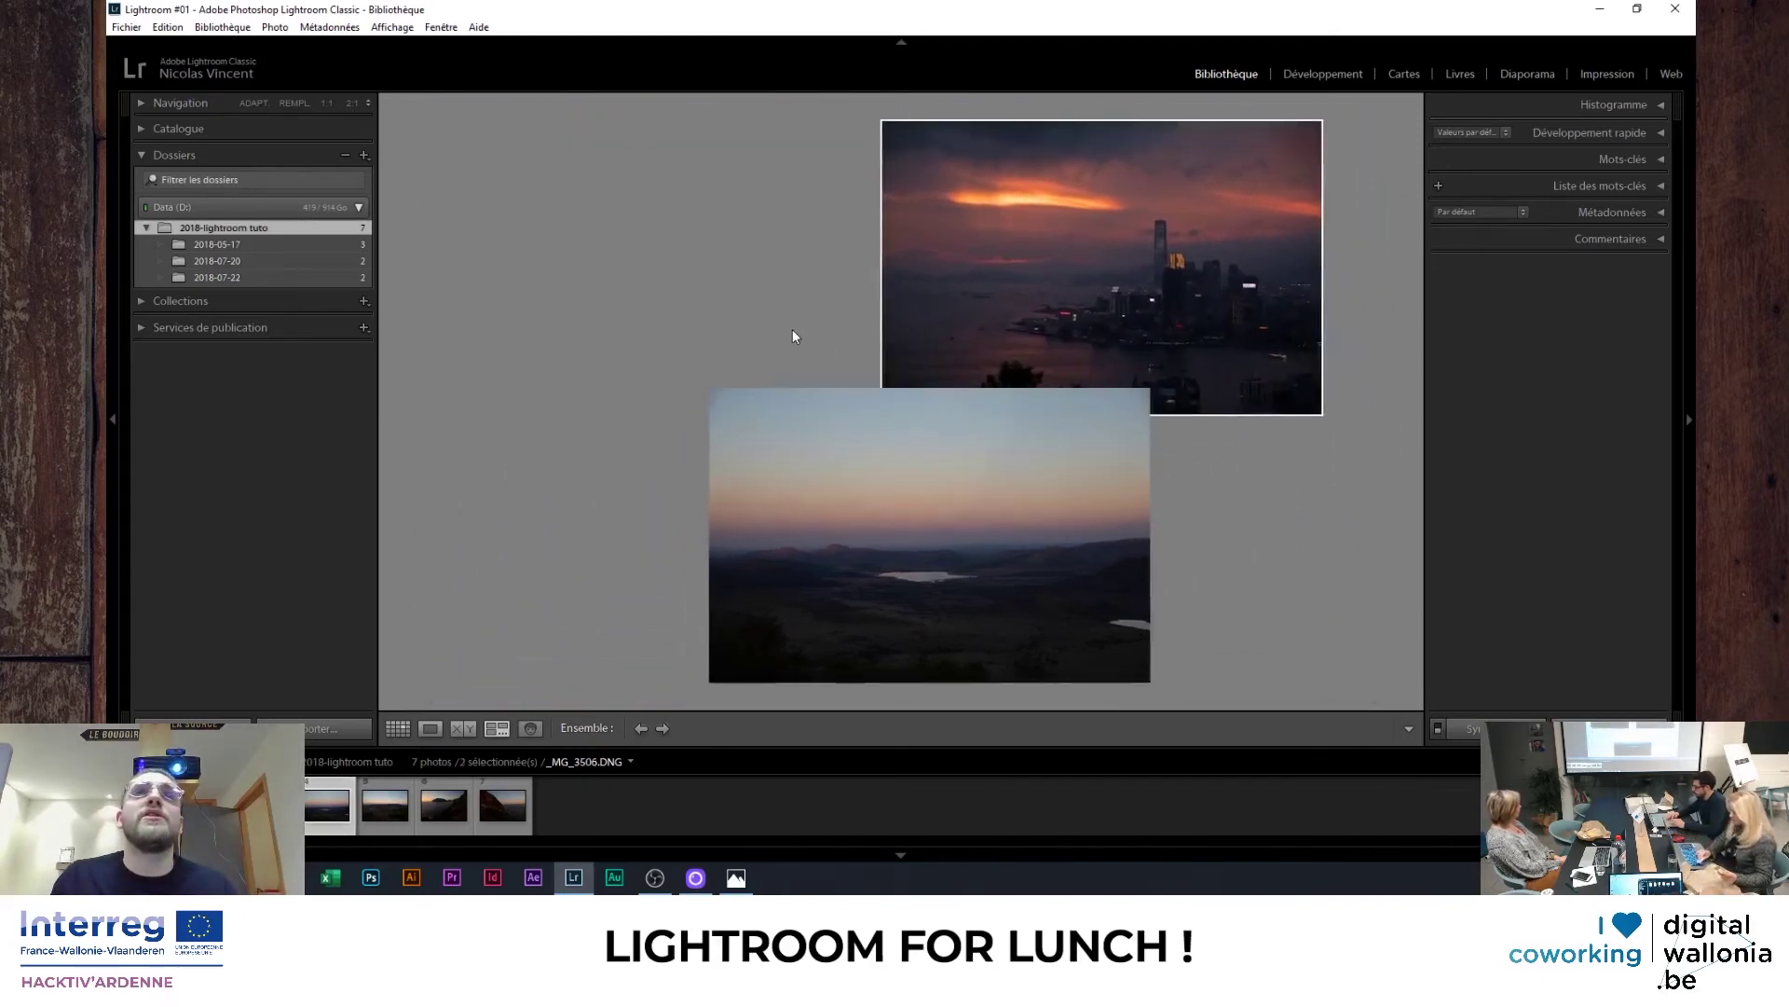
{"action": "key", "text": "slash"}
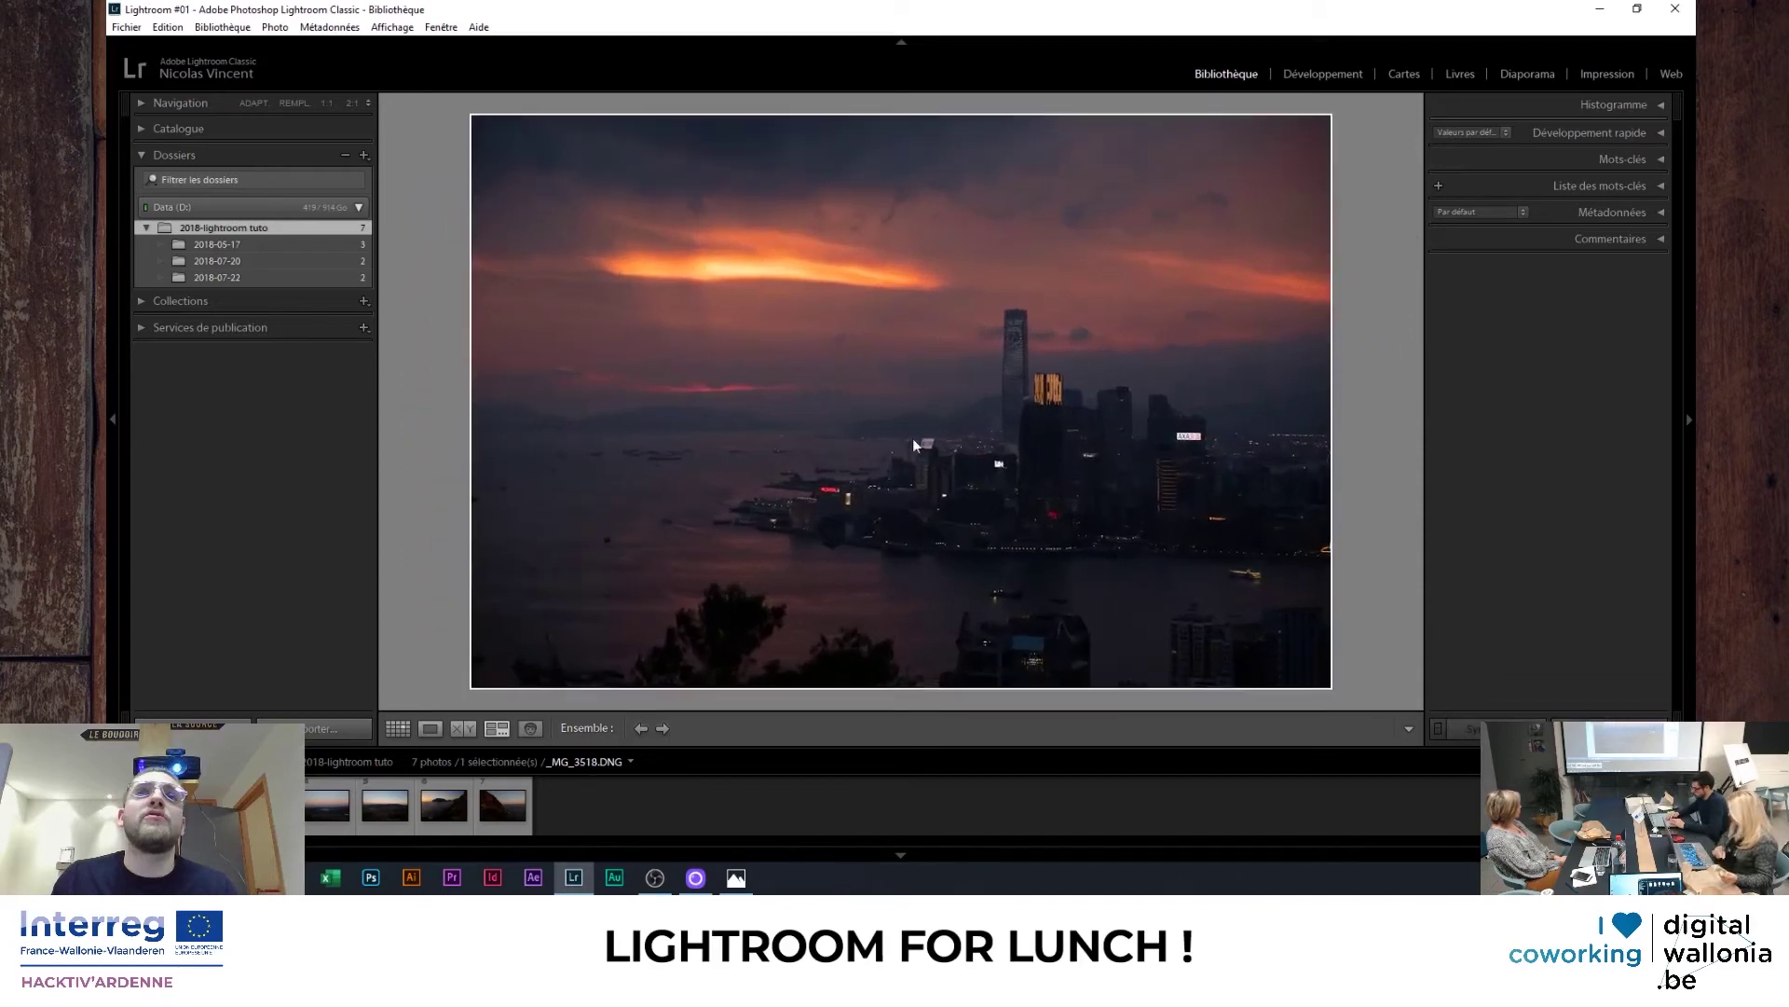
{"action": "key", "text": "slash"}
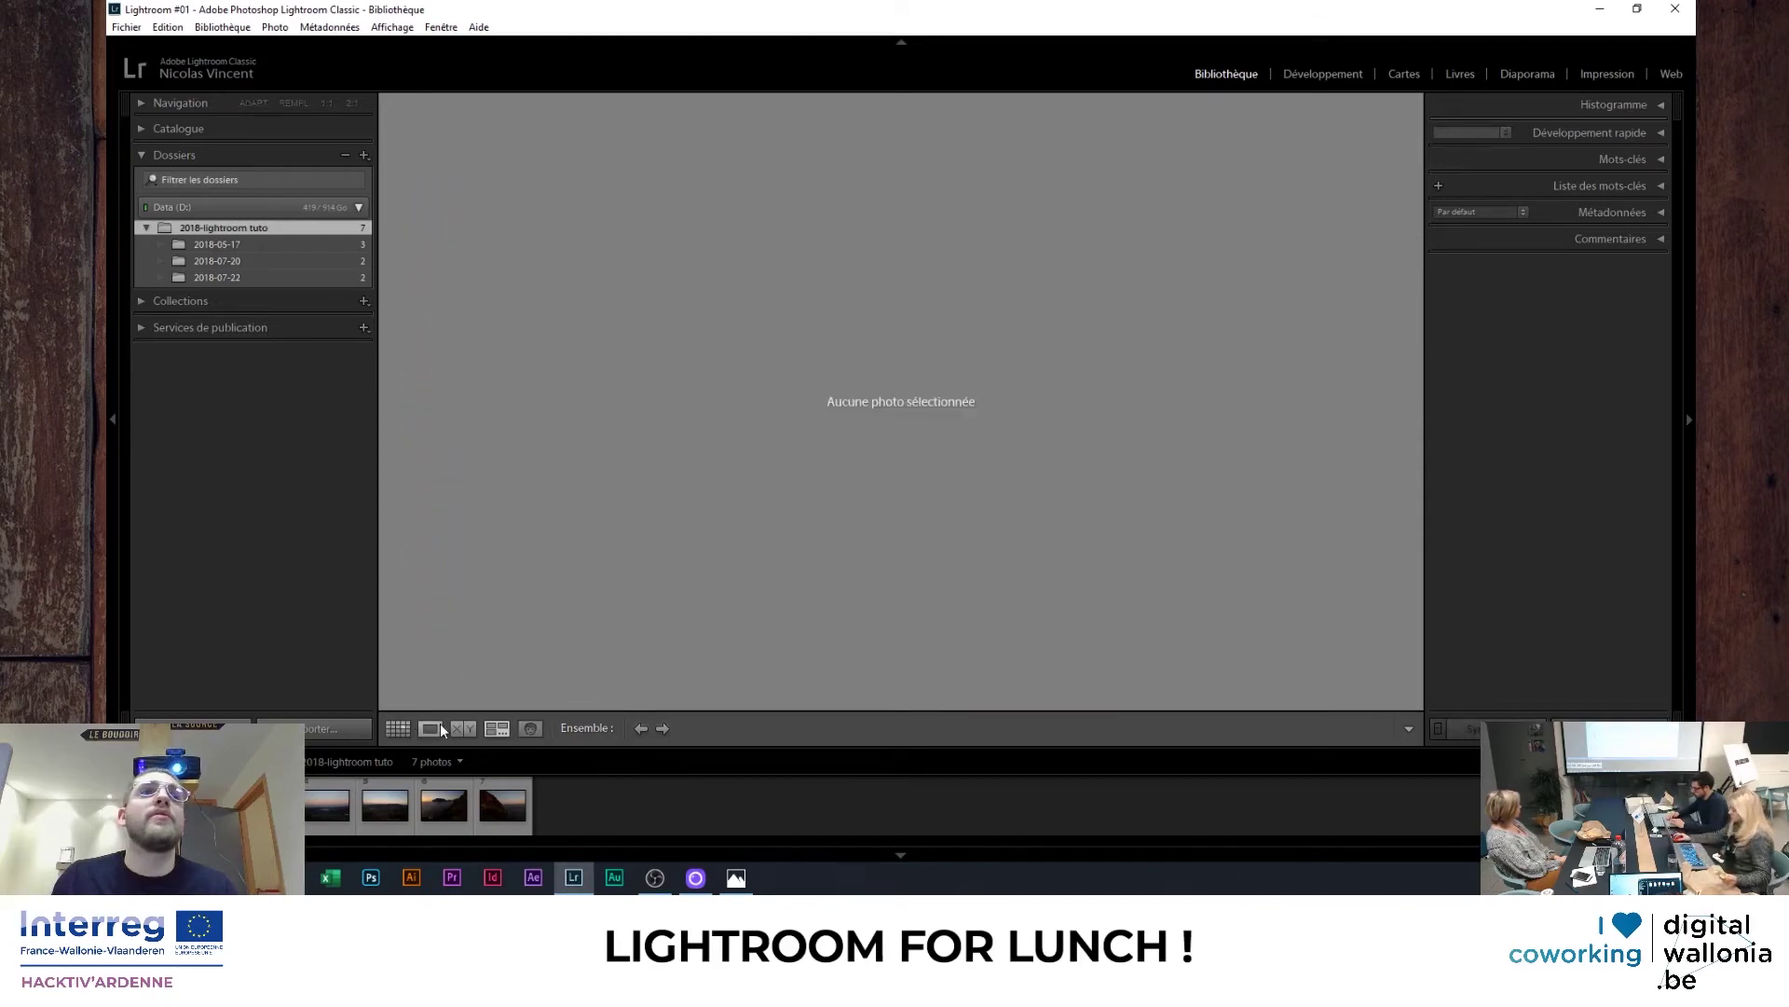
- Glance at the People (Personnes) faces screen, then return to the seven-photo Grid view
{"action": "left_click", "coordinate": [430, 727]}
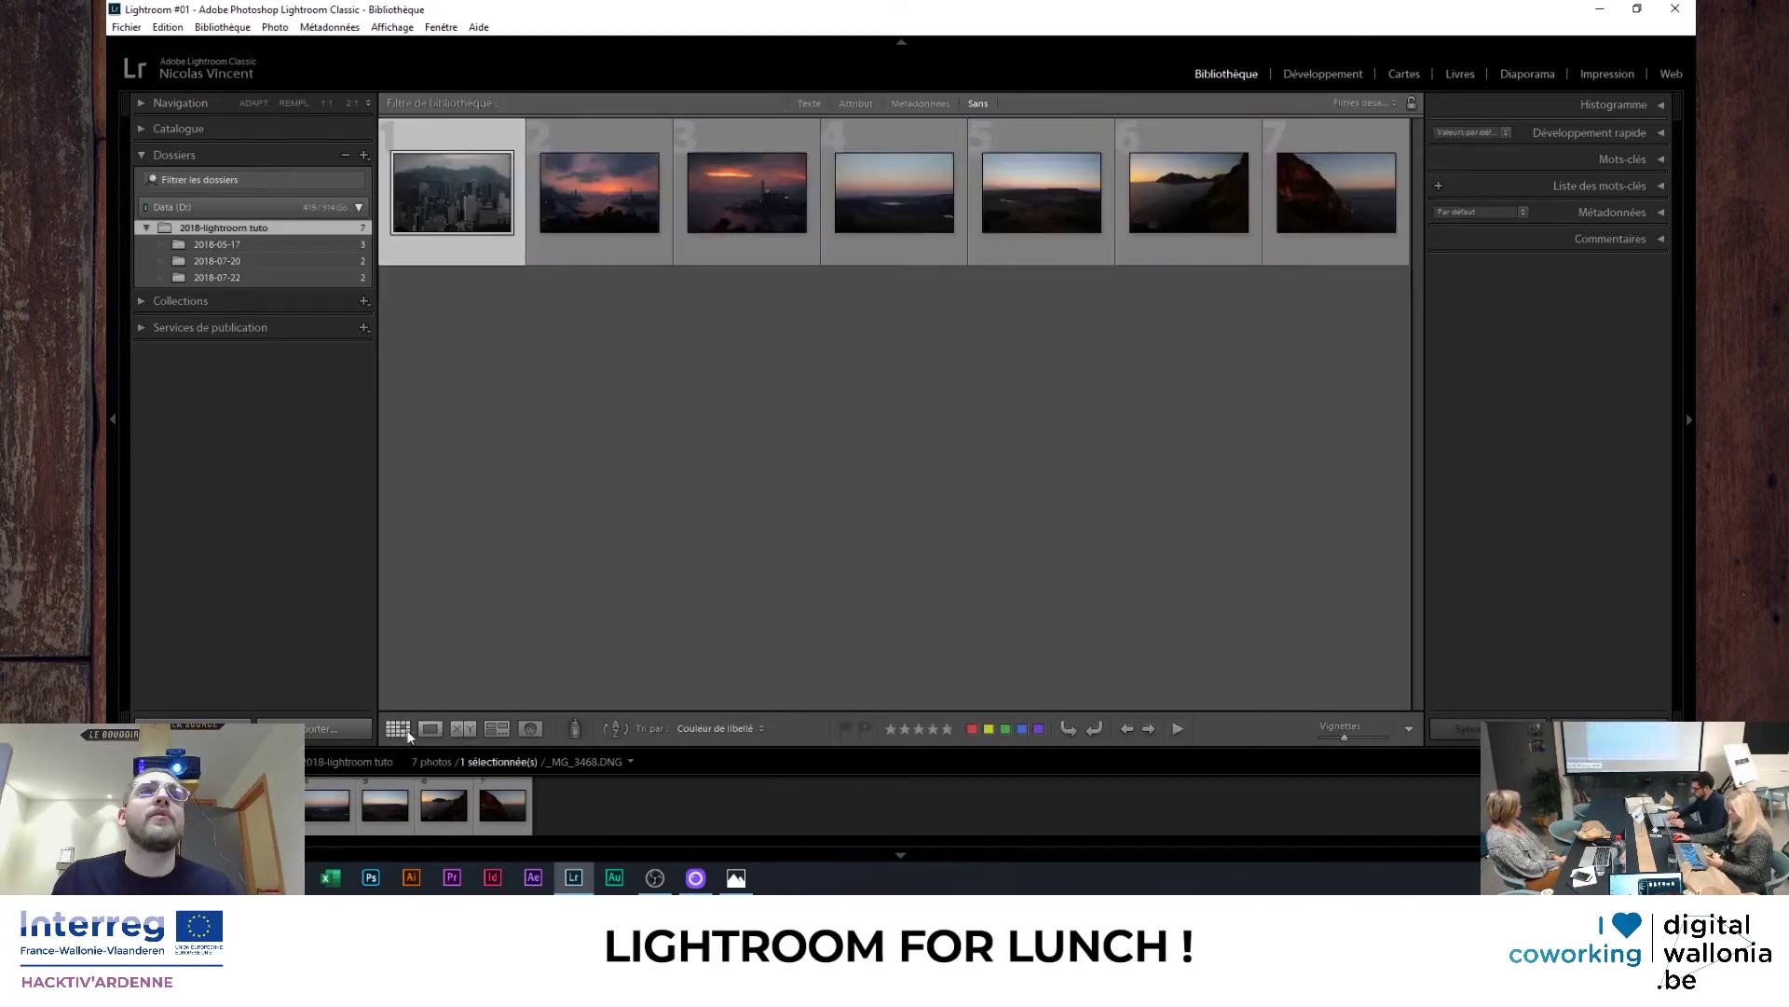
{"action": "left_click", "coordinate": [531, 729]}
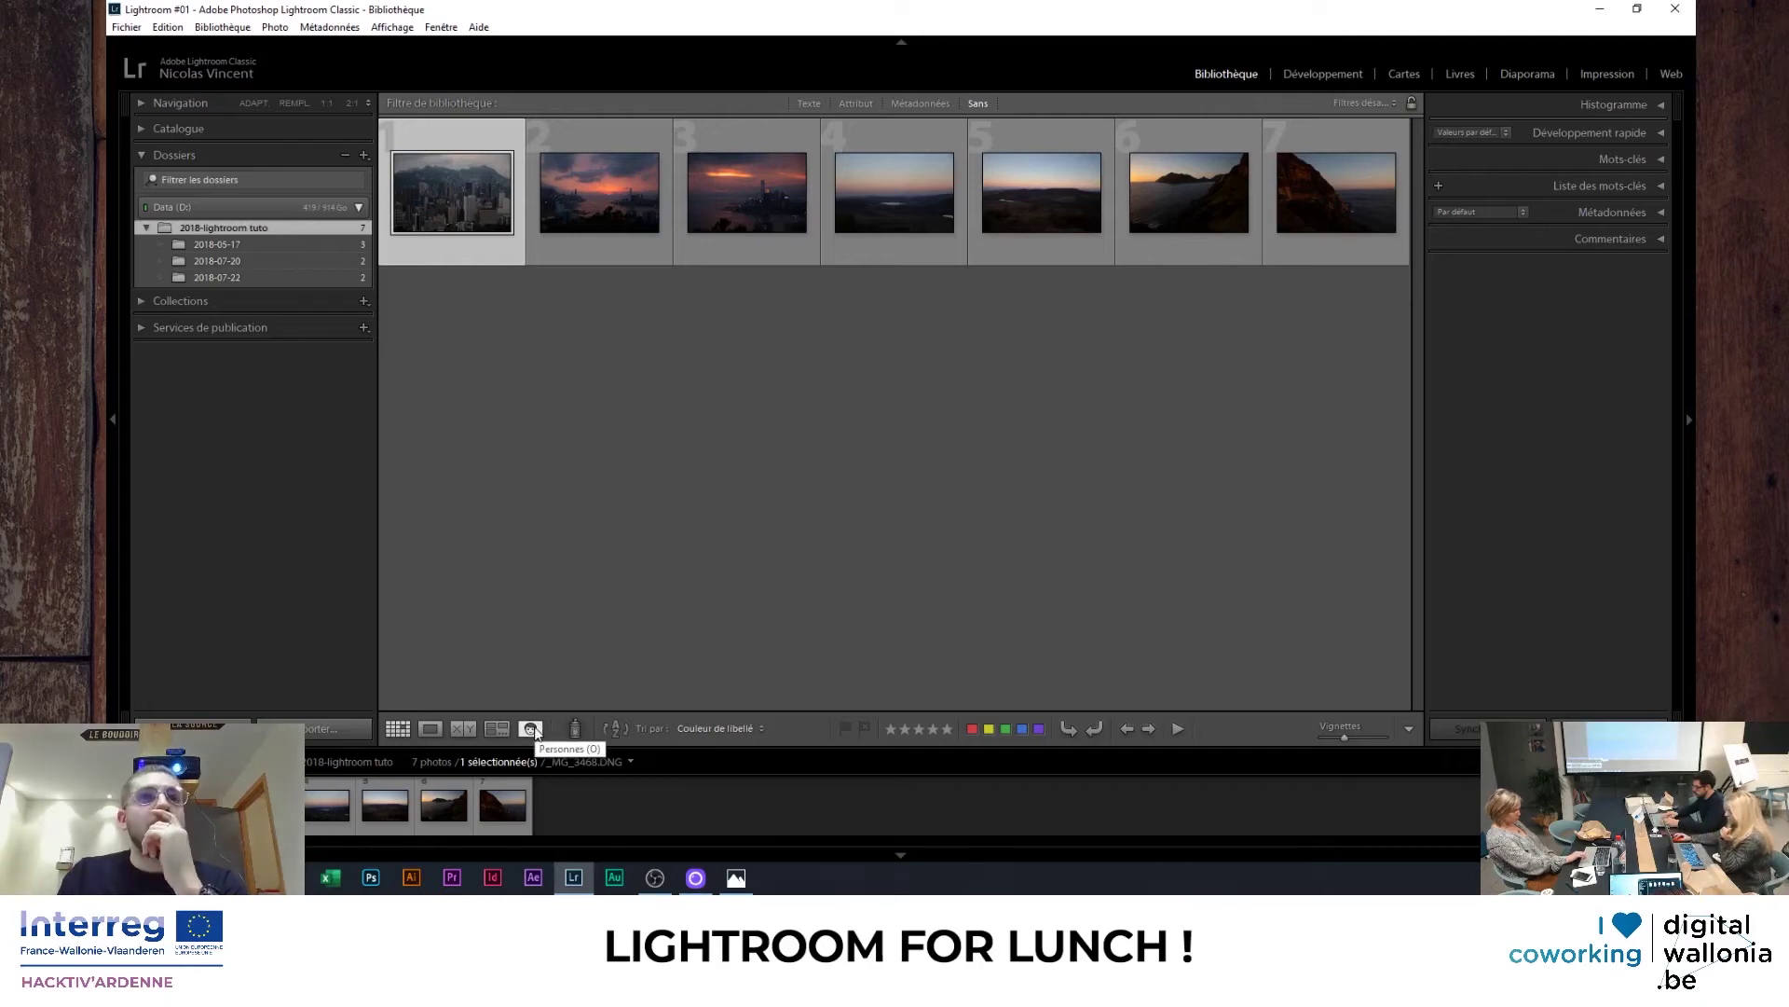
{"action": "left_click", "coordinate": [531, 728]}
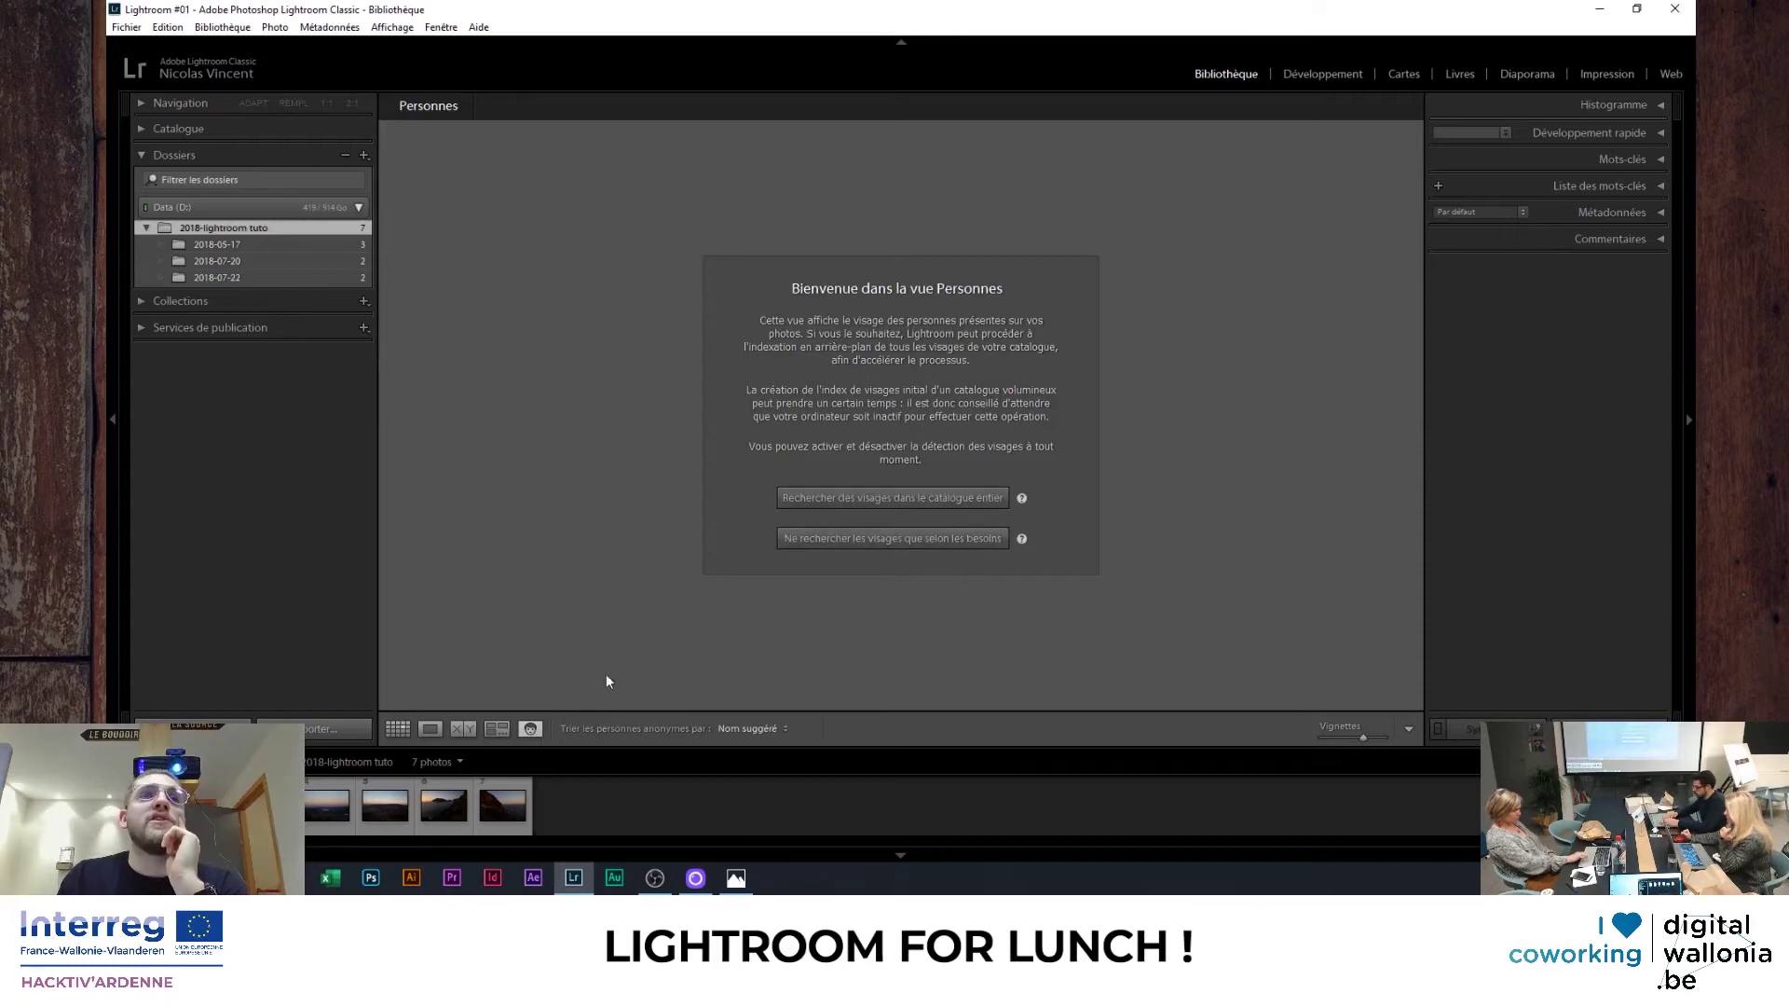
{"action": "left_click", "coordinate": [398, 728]}
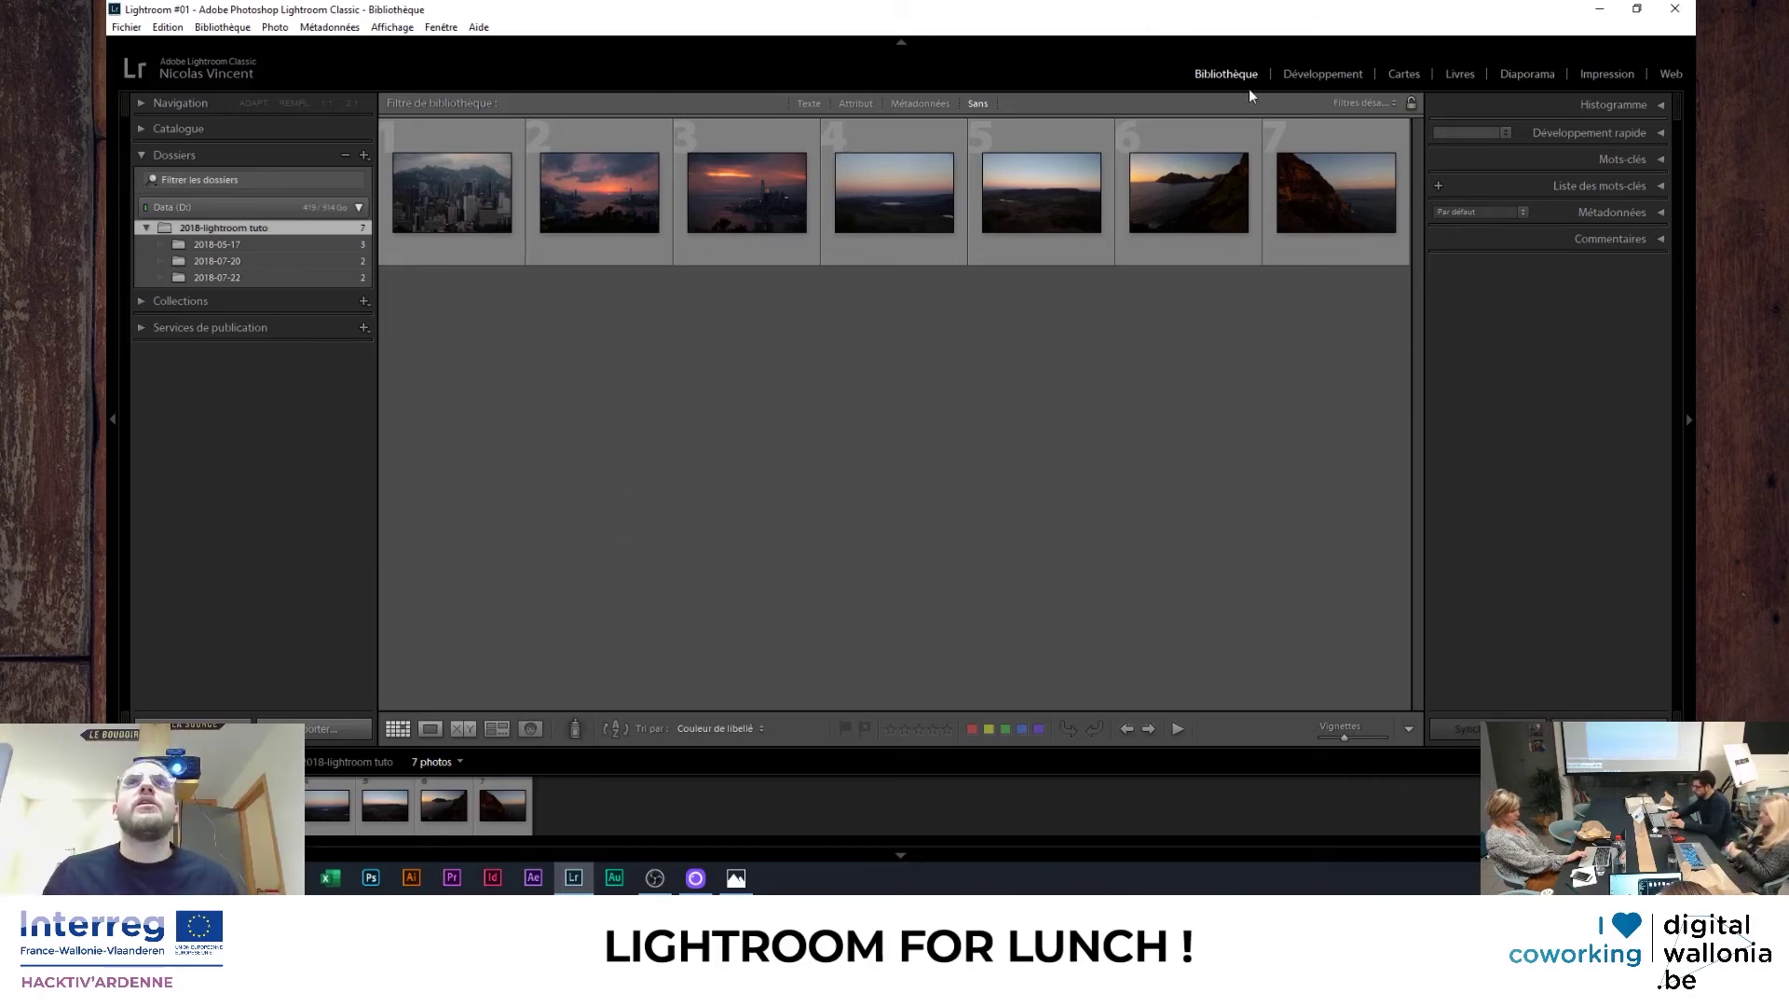
- Browse filter presets and the Métadonnées, Texte and Attribut filter tabs, ending on Attribut
{"action": "left_click", "coordinate": [1360, 105]}
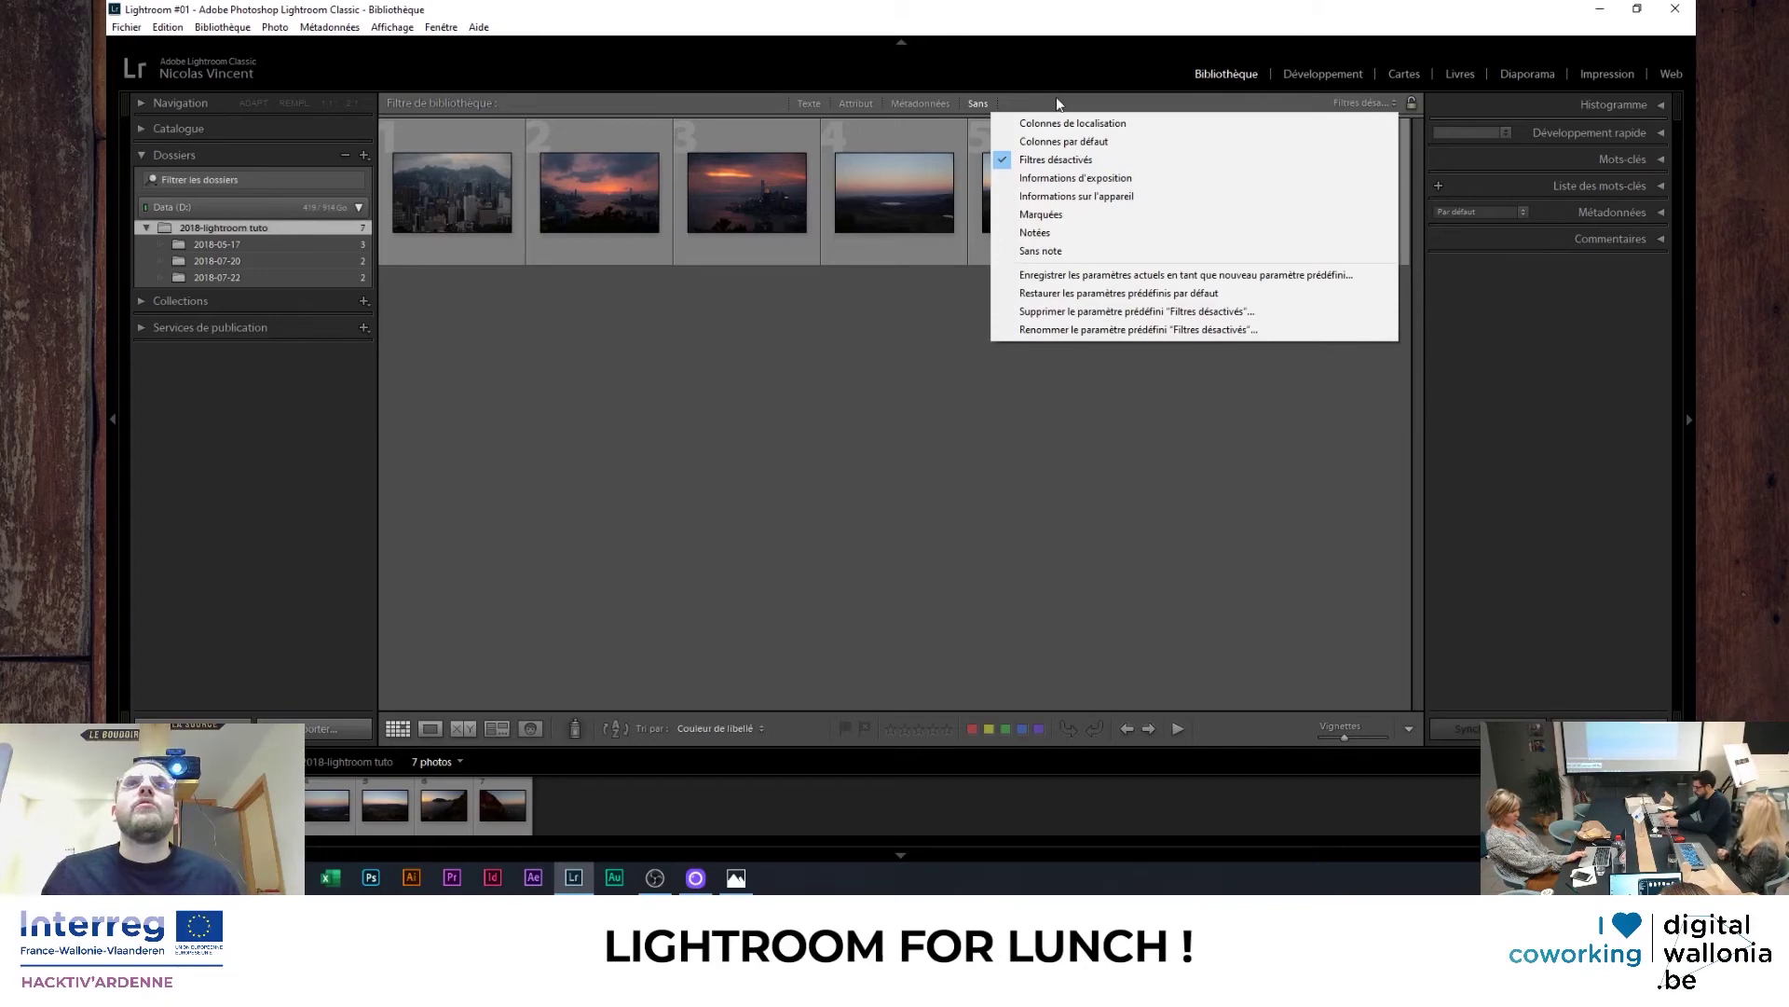
{"action": "left_click", "coordinate": [897, 102]}
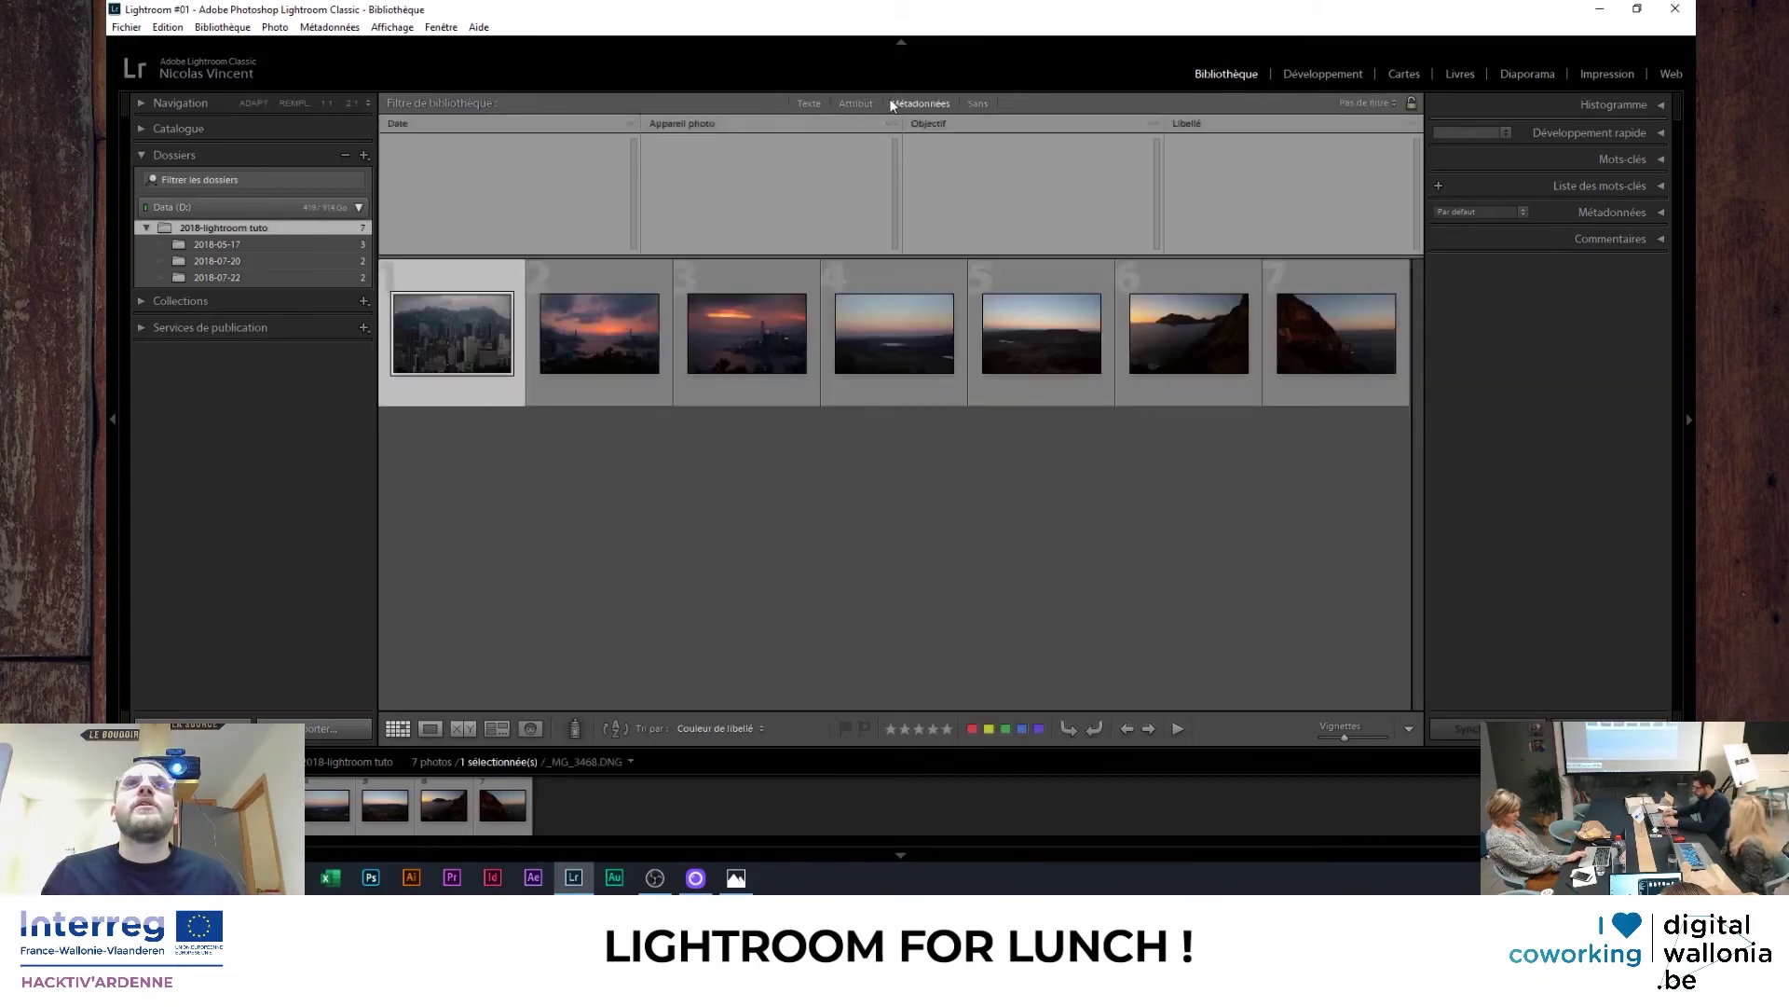
{"action": "left_click", "coordinate": [865, 104]}
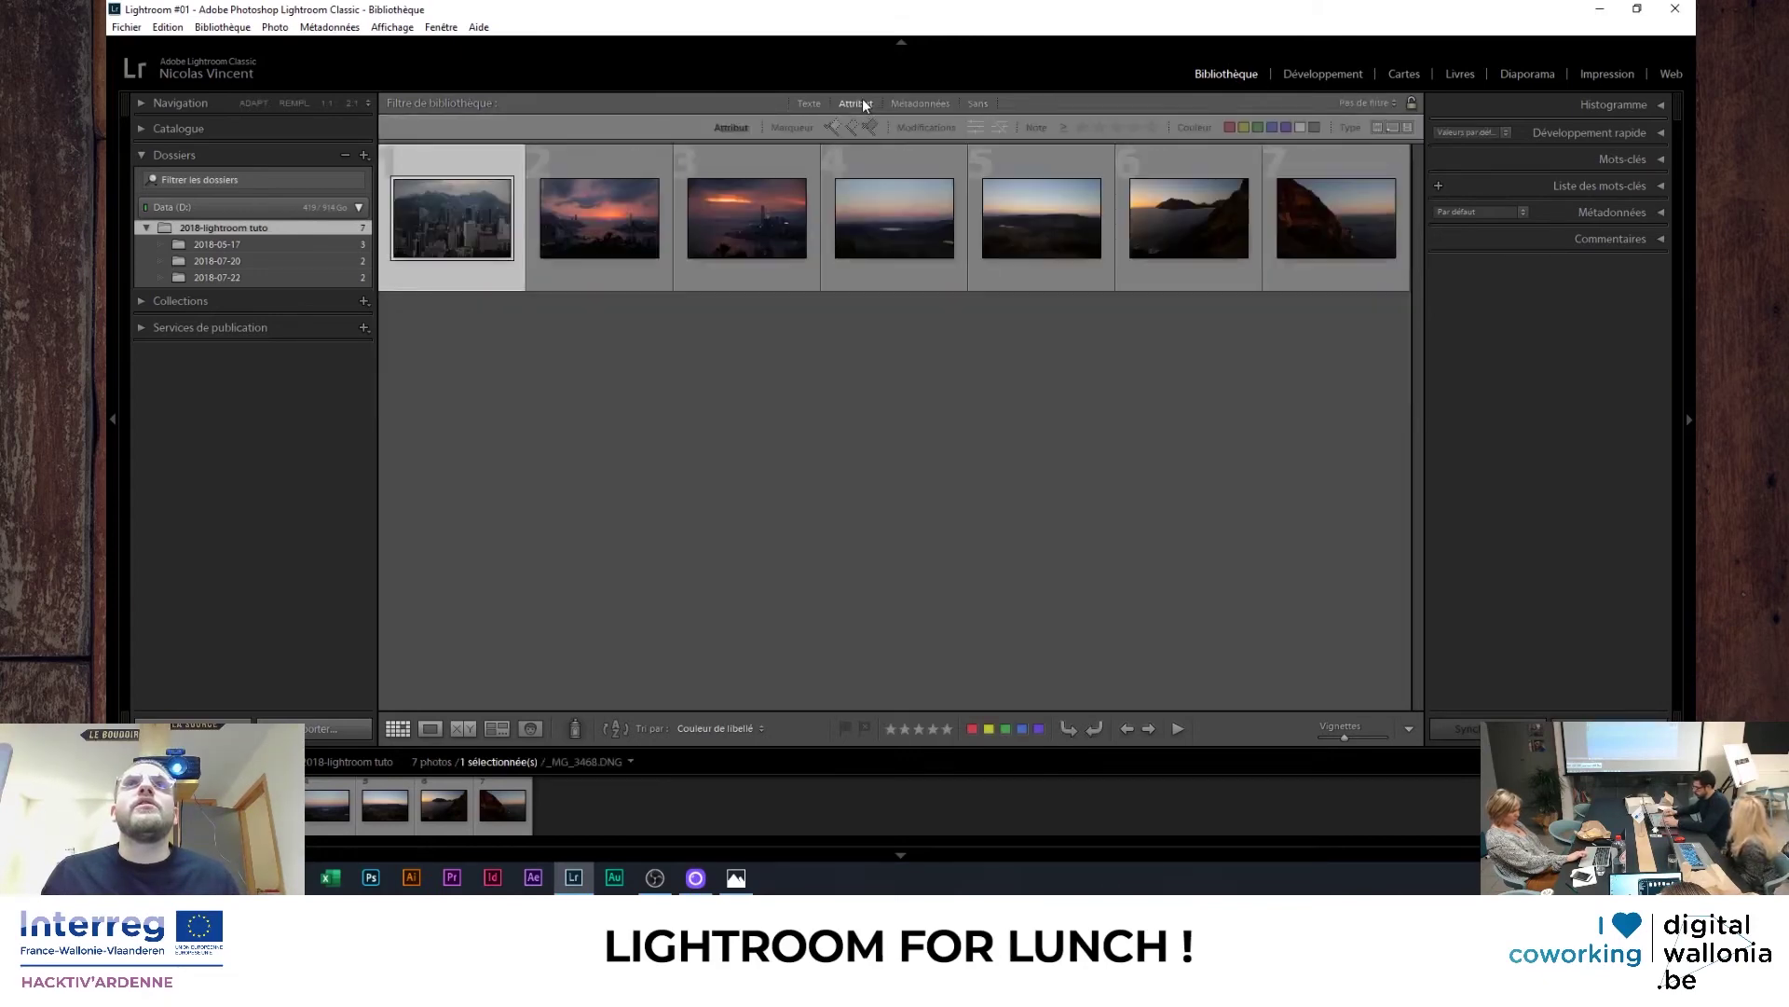
{"action": "left_click", "coordinate": [815, 103]}
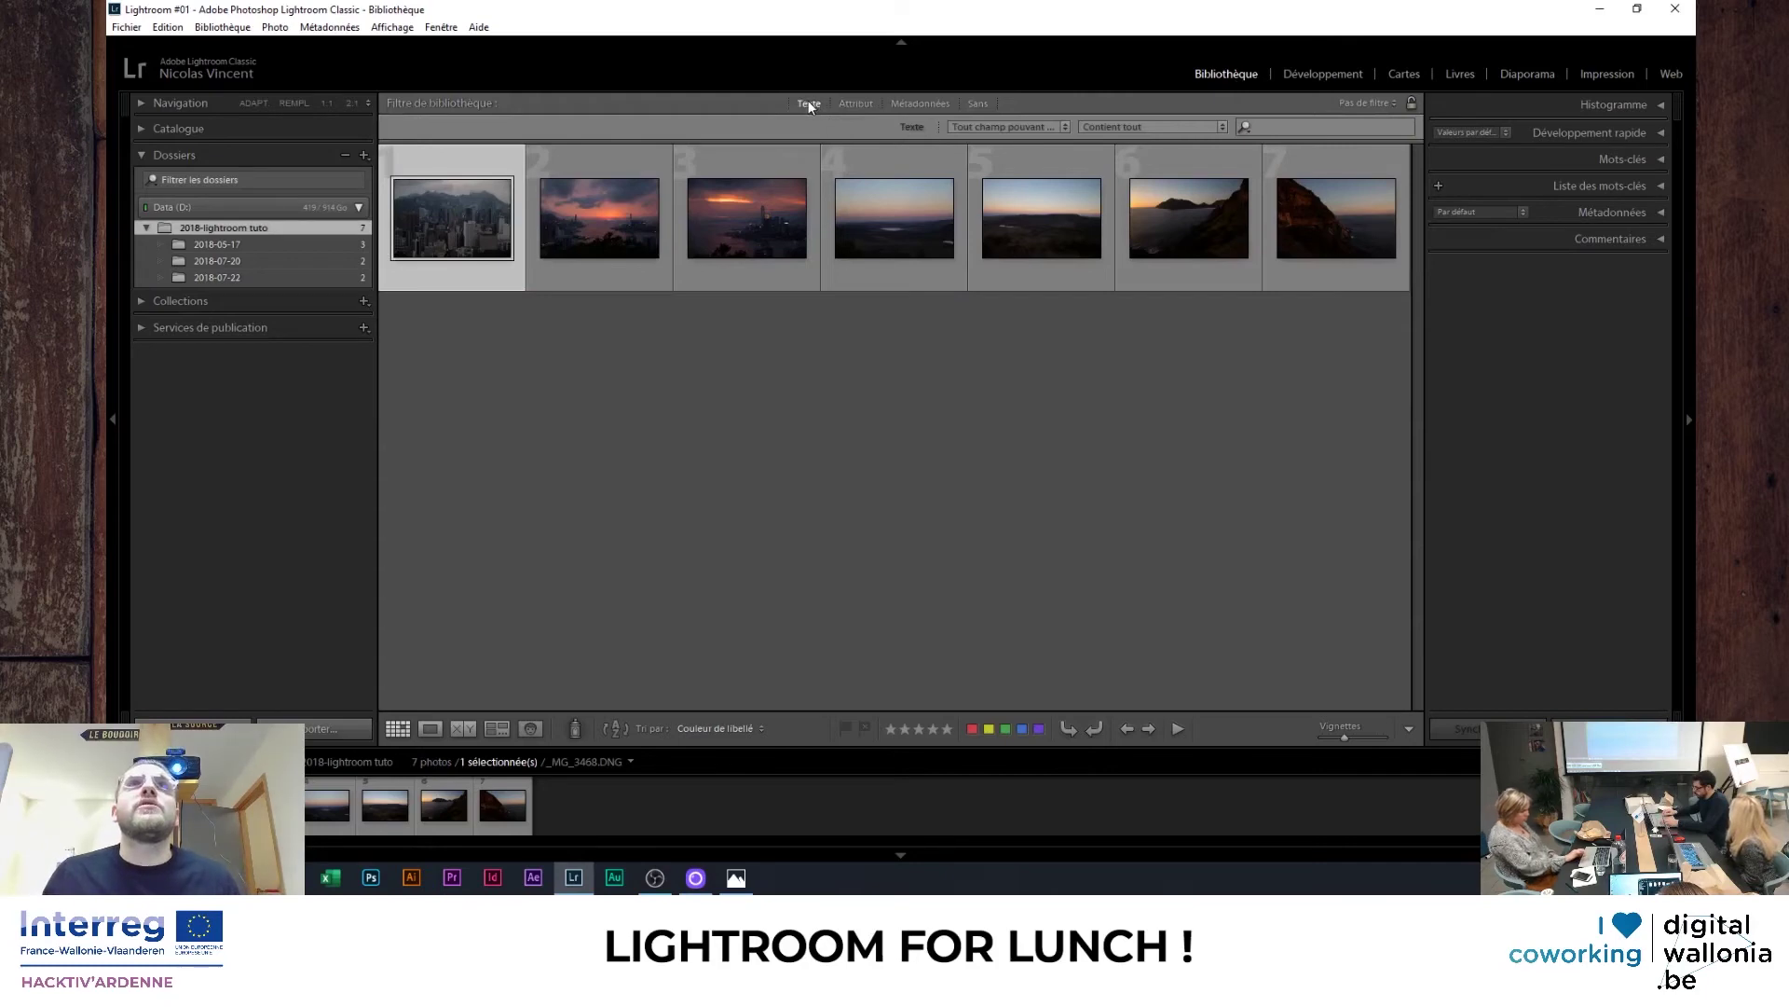
{"action": "left_click", "coordinate": [1268, 127]}
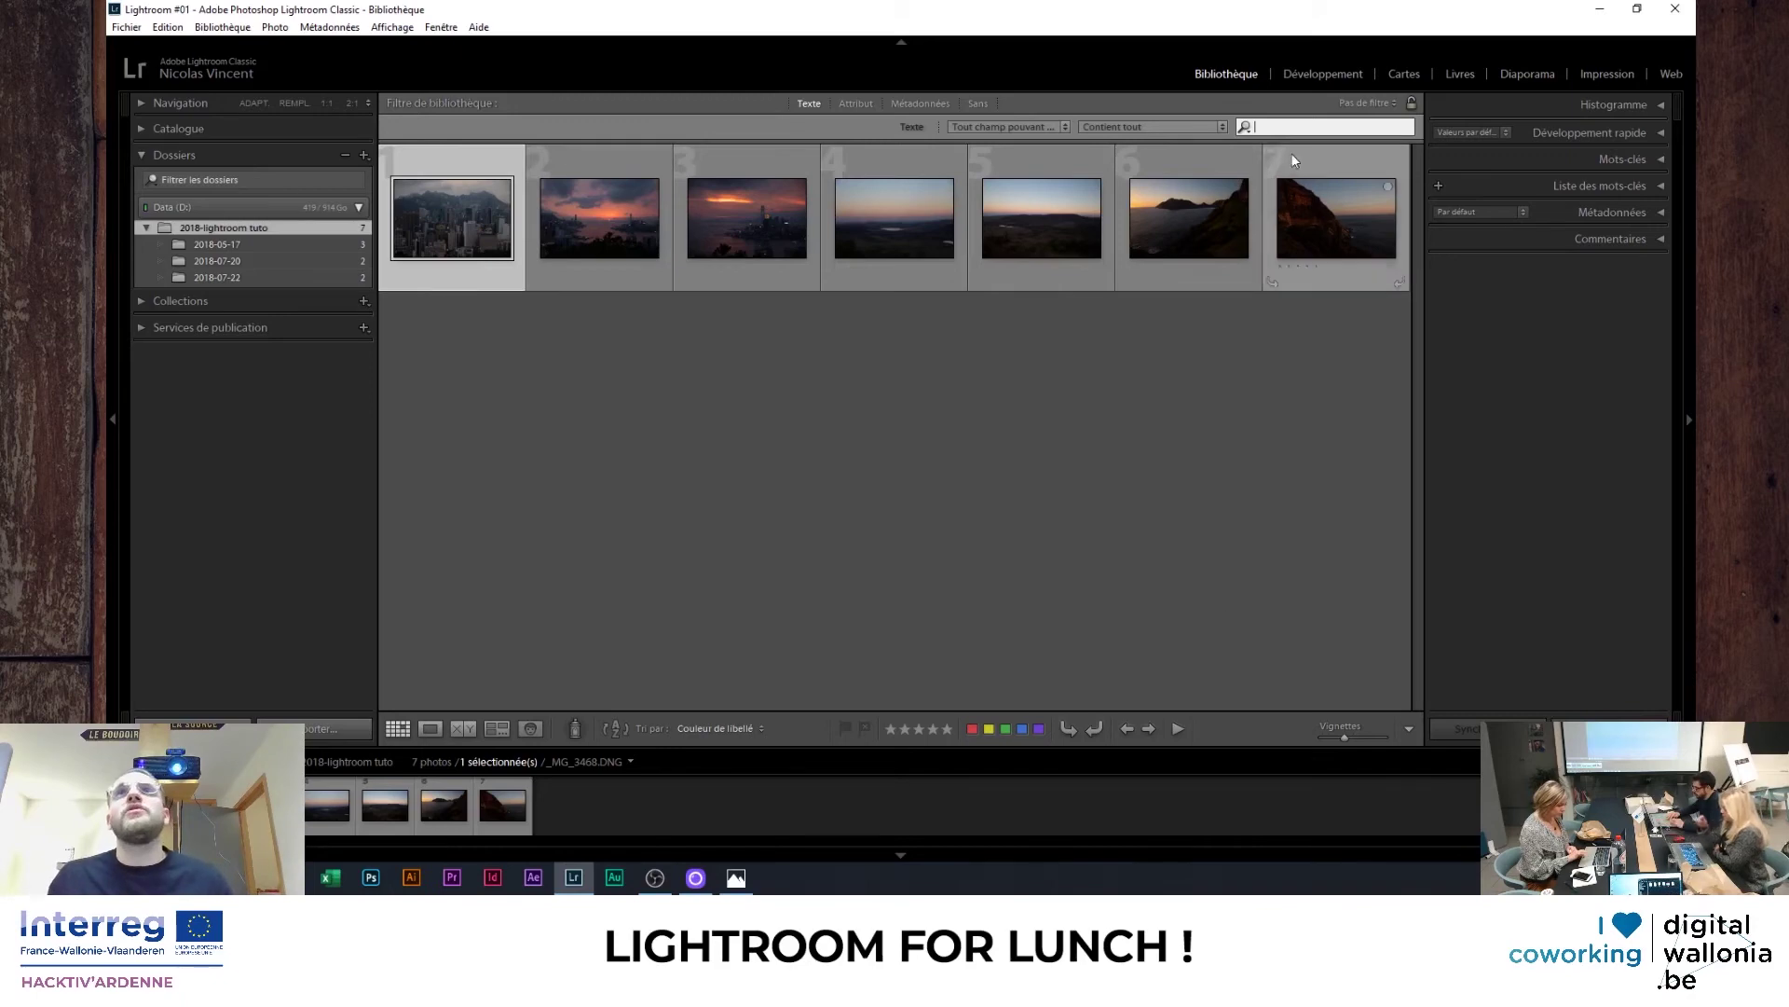
{"action": "left_click", "coordinate": [918, 103]}
- Set the Library filter to Sans, check the toolbar content list, then deselect all photos
{"action": "left_click", "coordinate": [977, 102]}
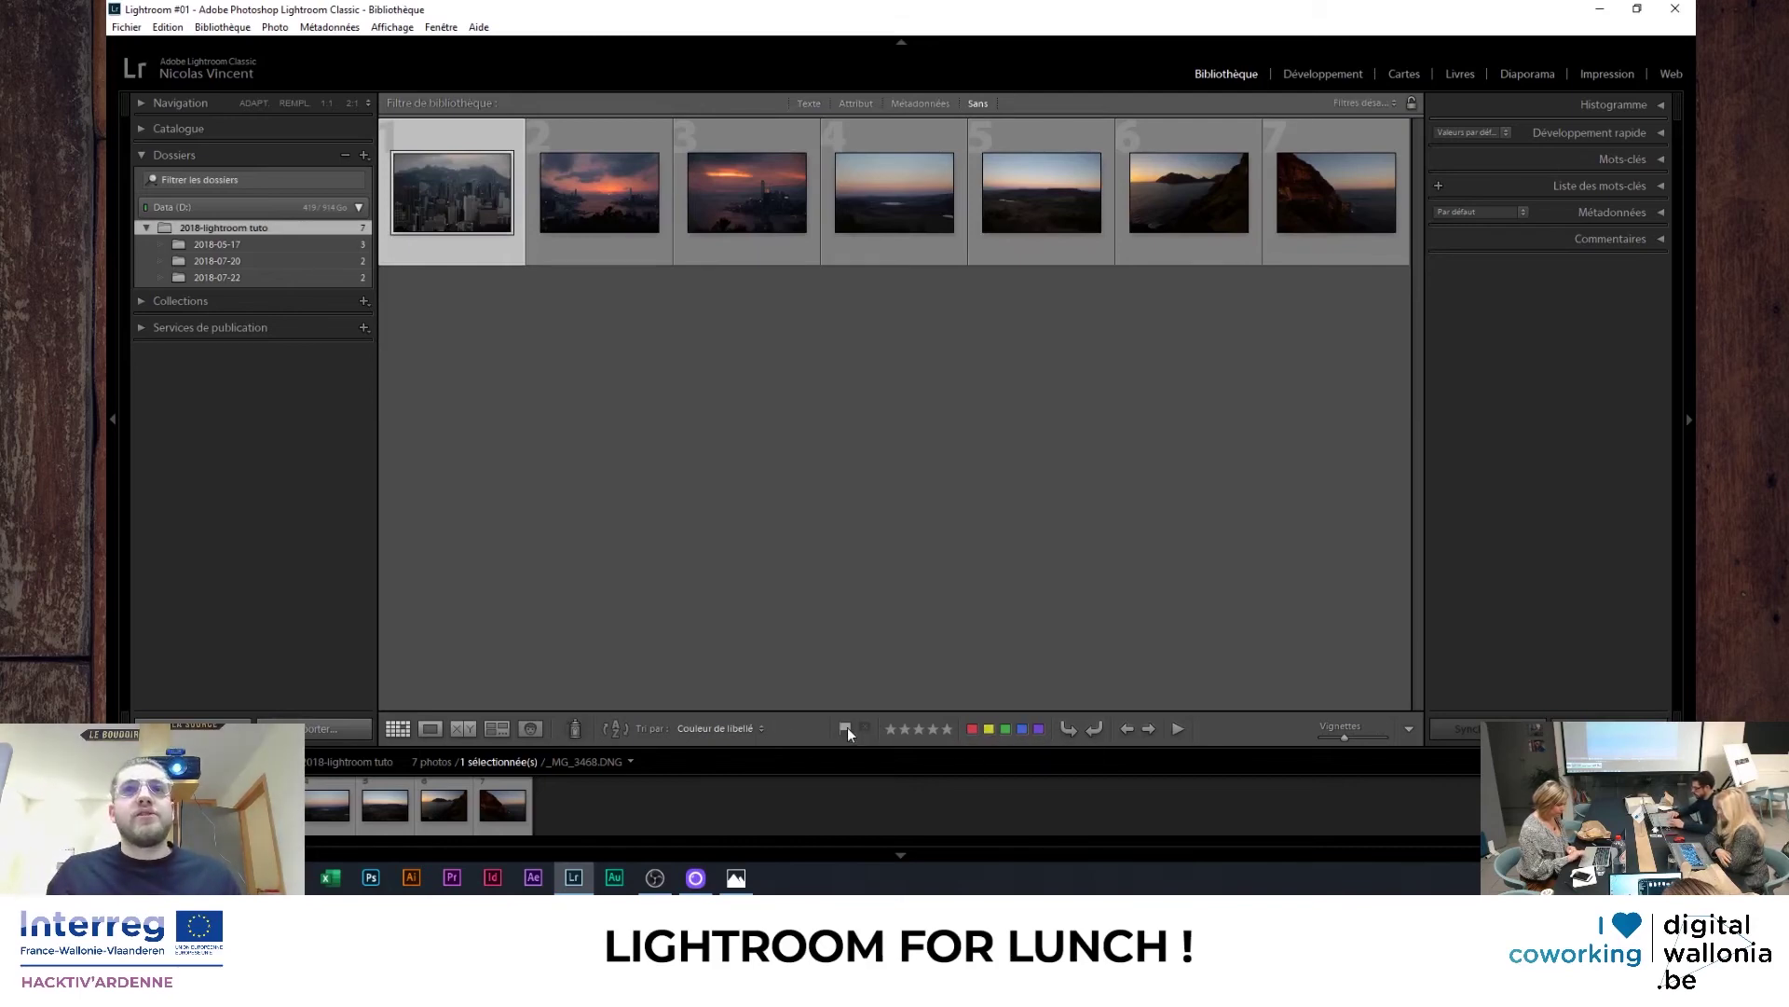
{"action": "left_click", "coordinate": [1409, 728]}
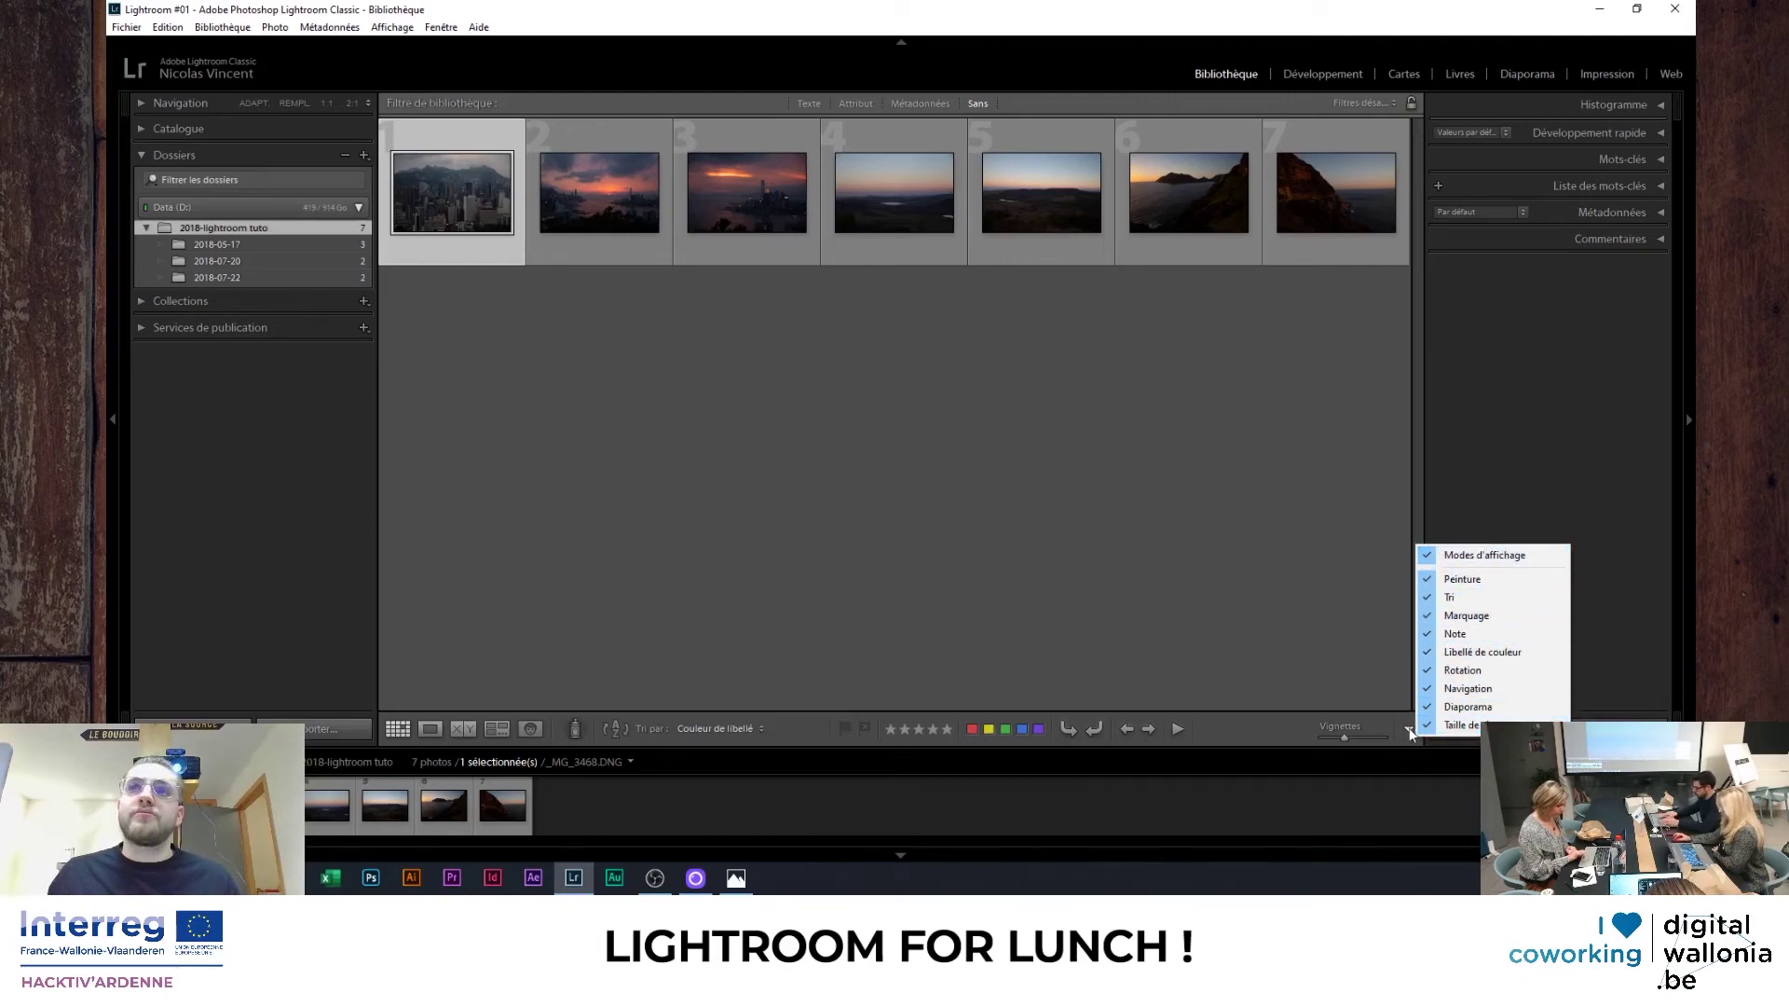
{"action": "left_click", "coordinate": [1163, 657]}
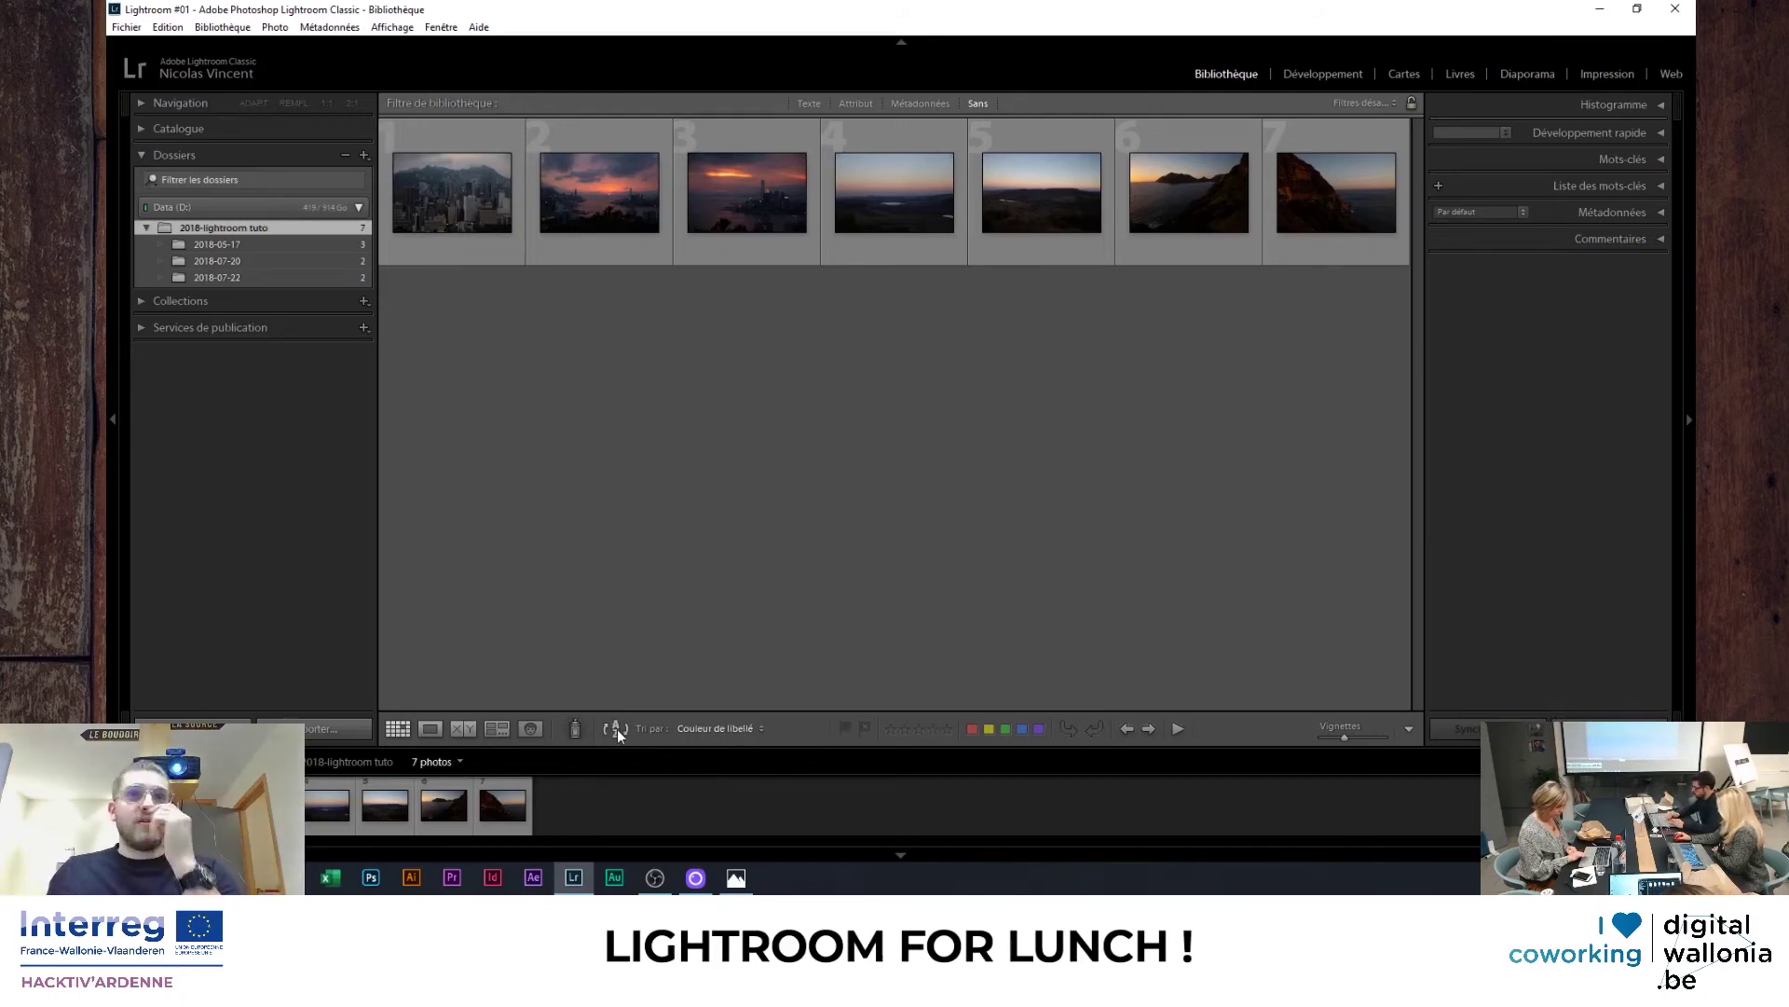
{"action": "left_click", "coordinate": [712, 729]}
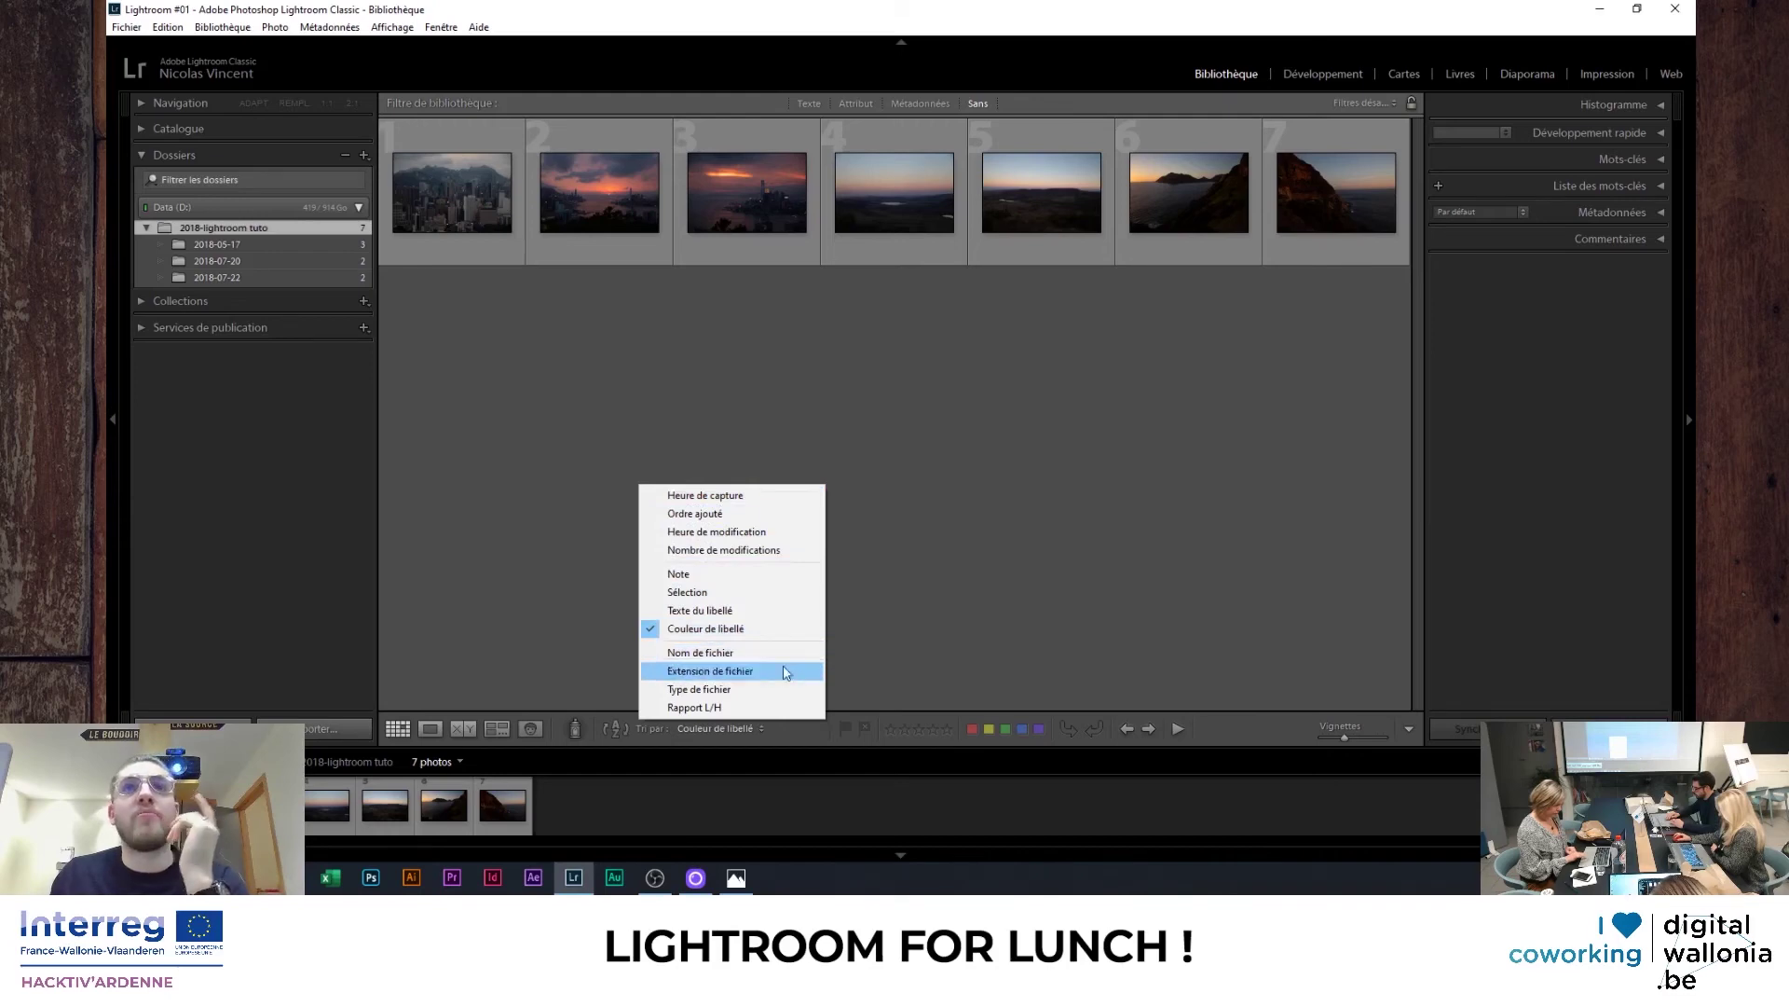
{"action": "left_click", "coordinate": [745, 629]}
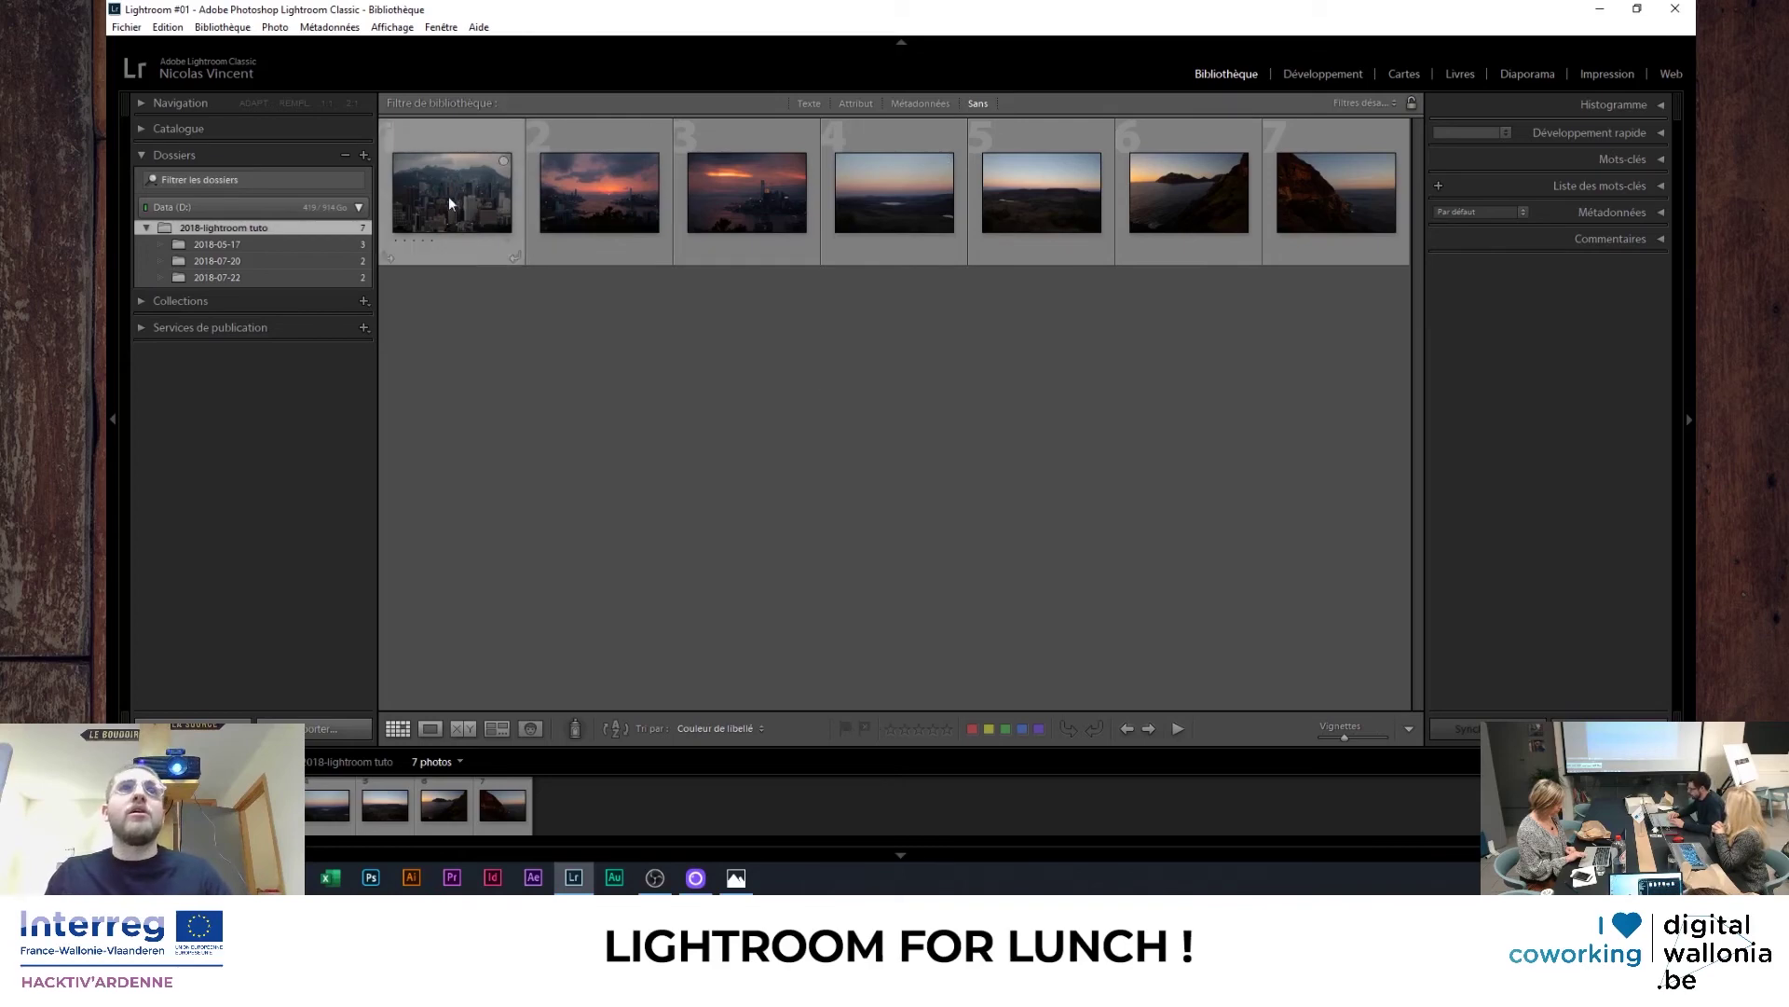
- Open the first city photo in loupe view and flag it as a pick
{"action": "left_click", "coordinate": [472, 202]}
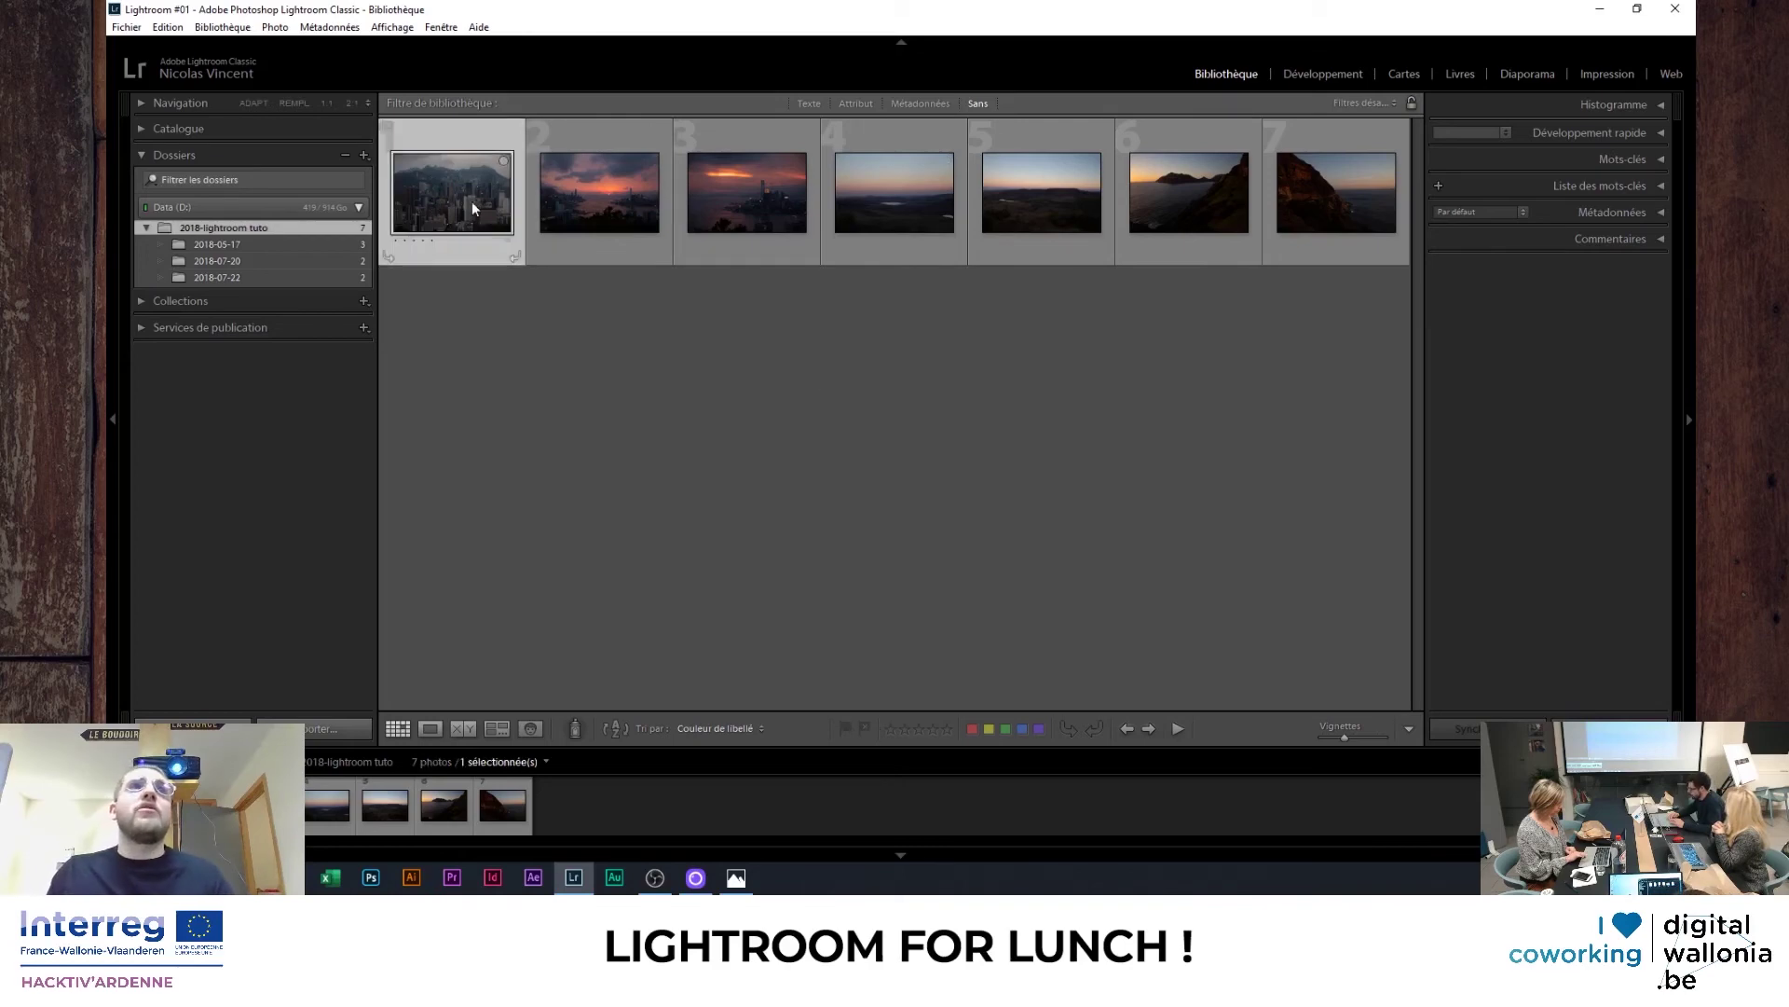
{"action": "left_click", "coordinate": [428, 729]}
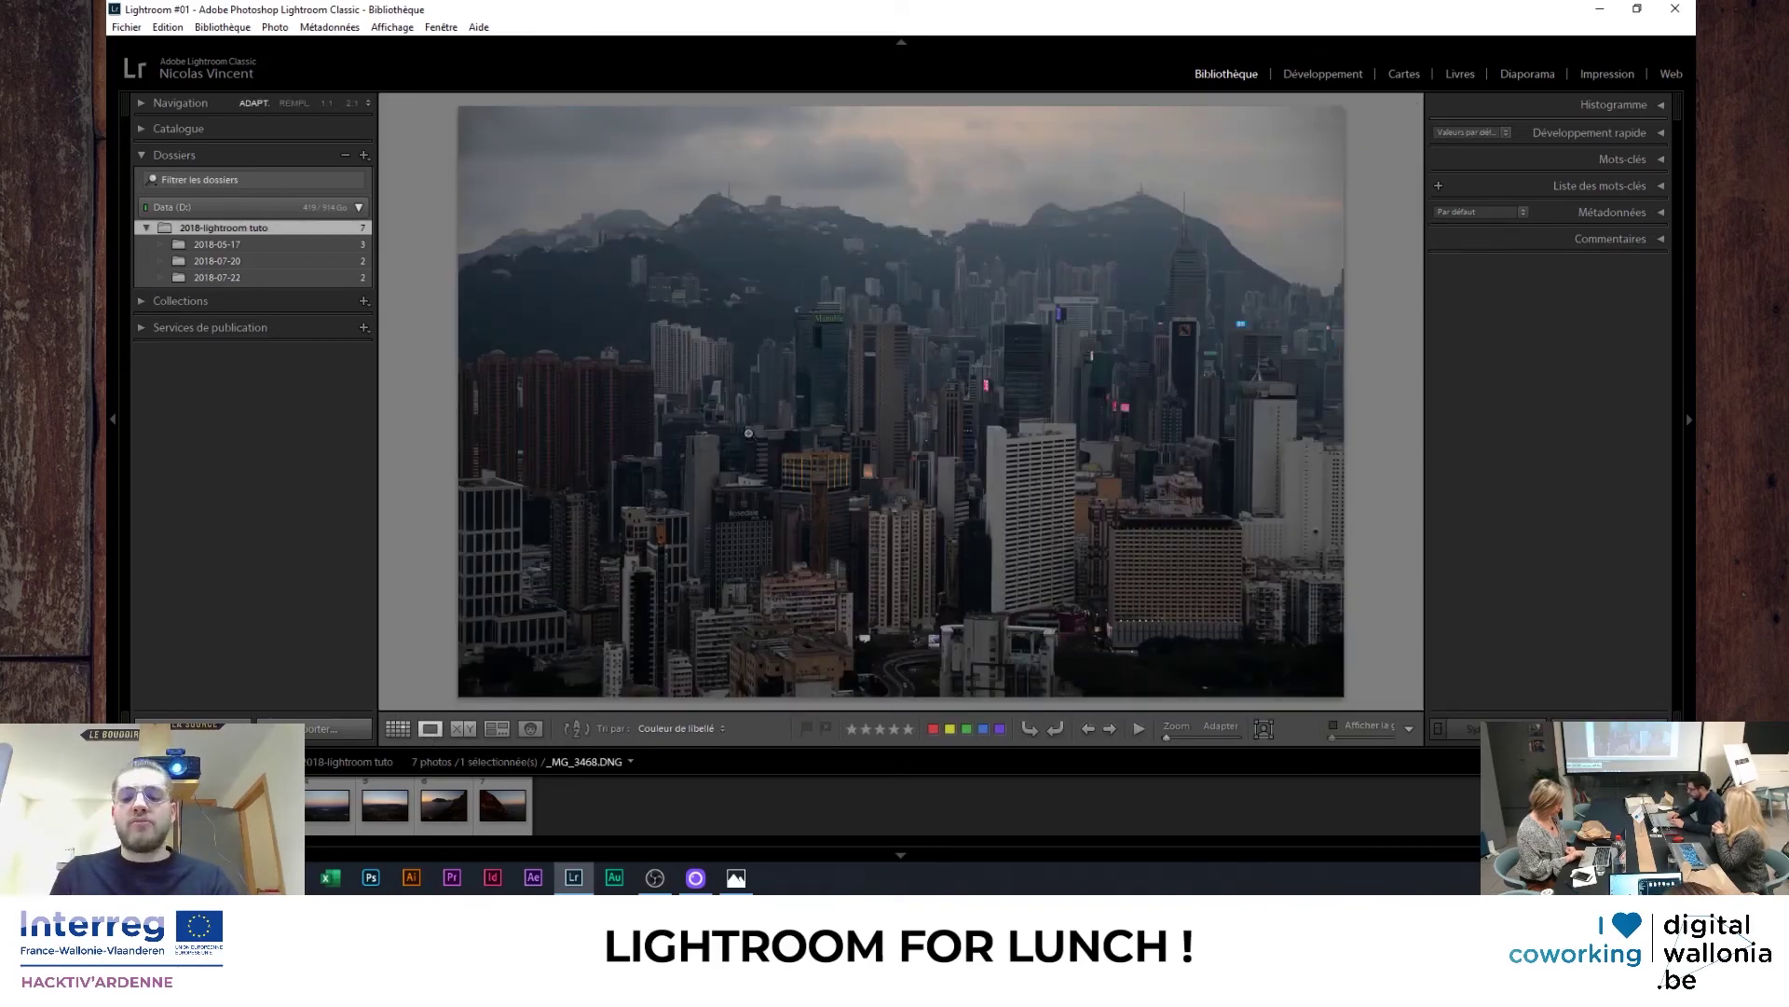
{"action": "key", "text": "p"}
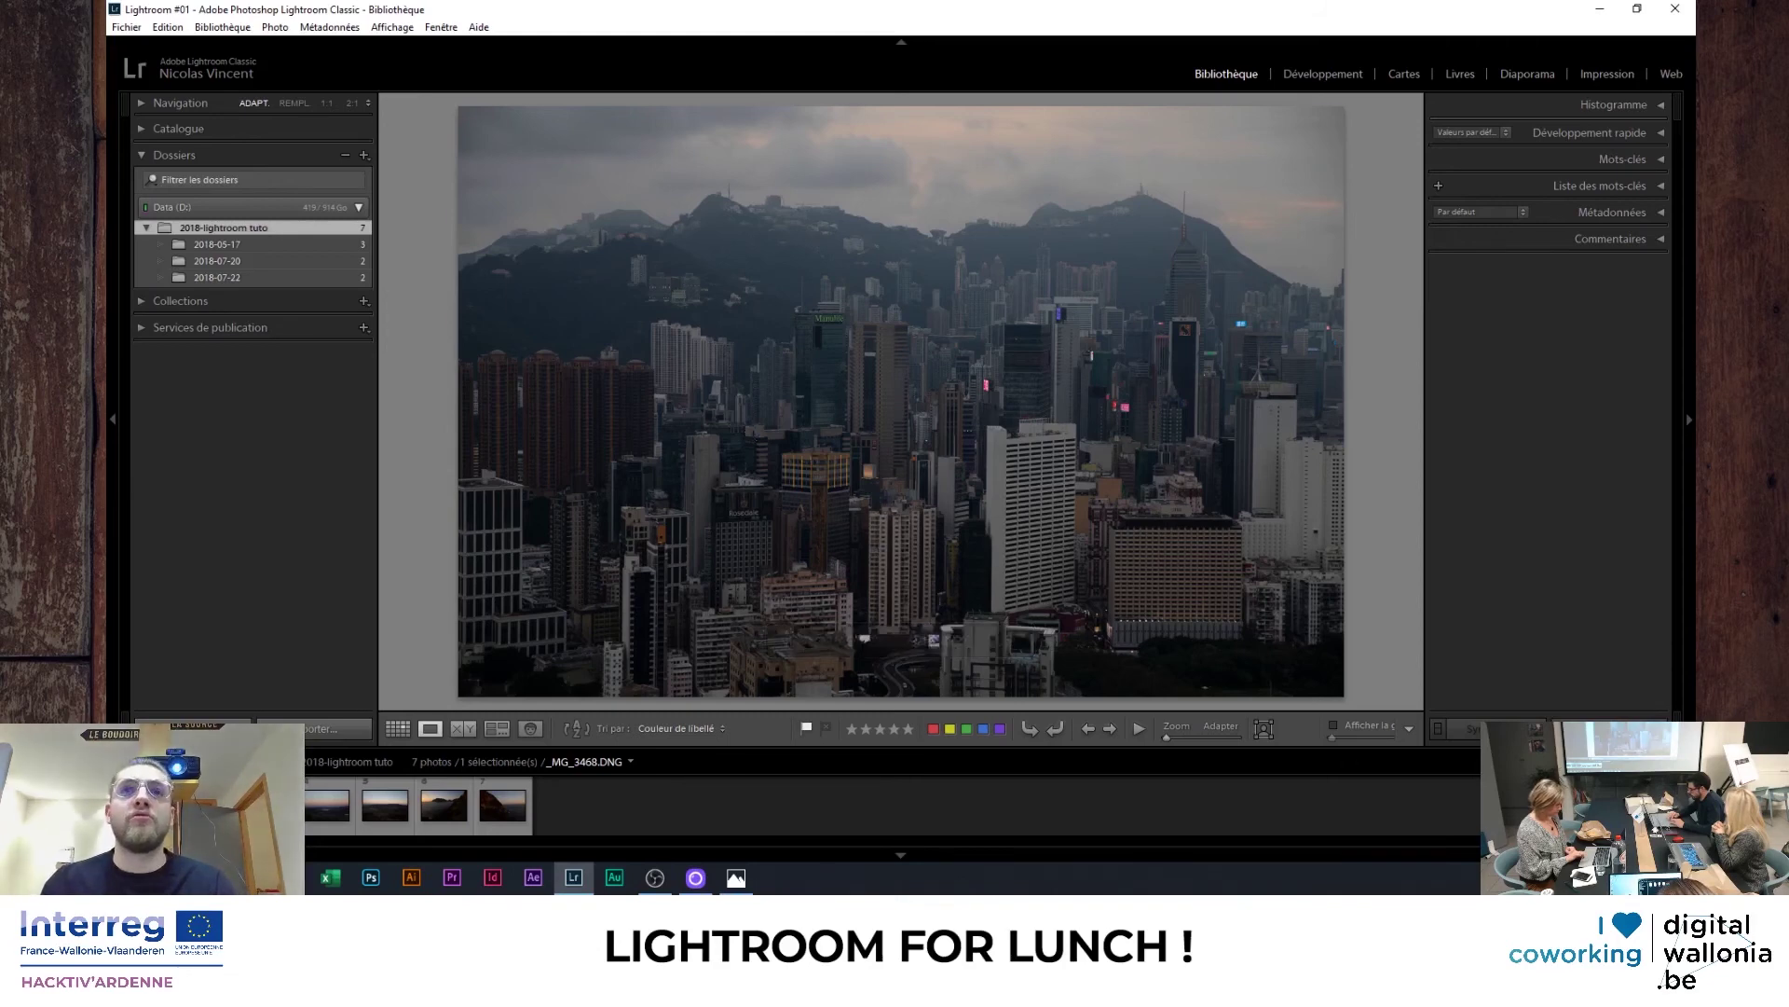
- Reject the next photo, the sunset harbour _MG_3506.DNG, and return to the grid
{"action": "key", "text": "Right"}
{"action": "key", "text": "x"}
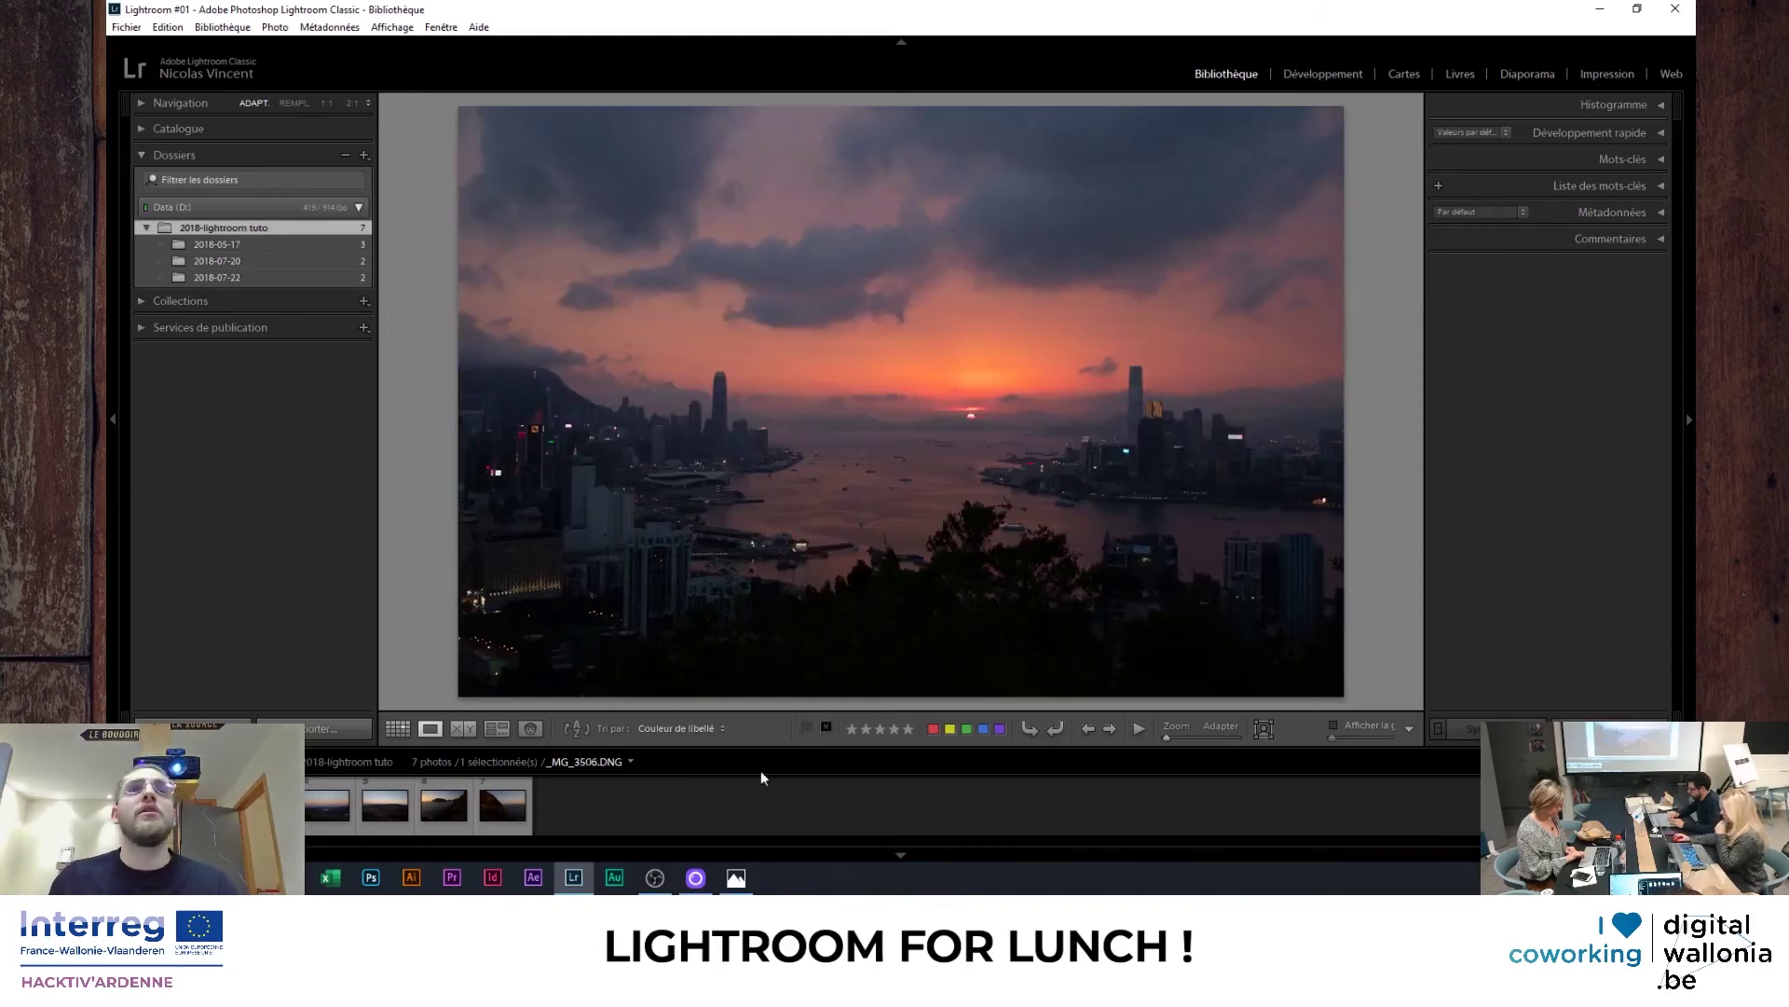
{"action": "left_click", "coordinate": [398, 728]}
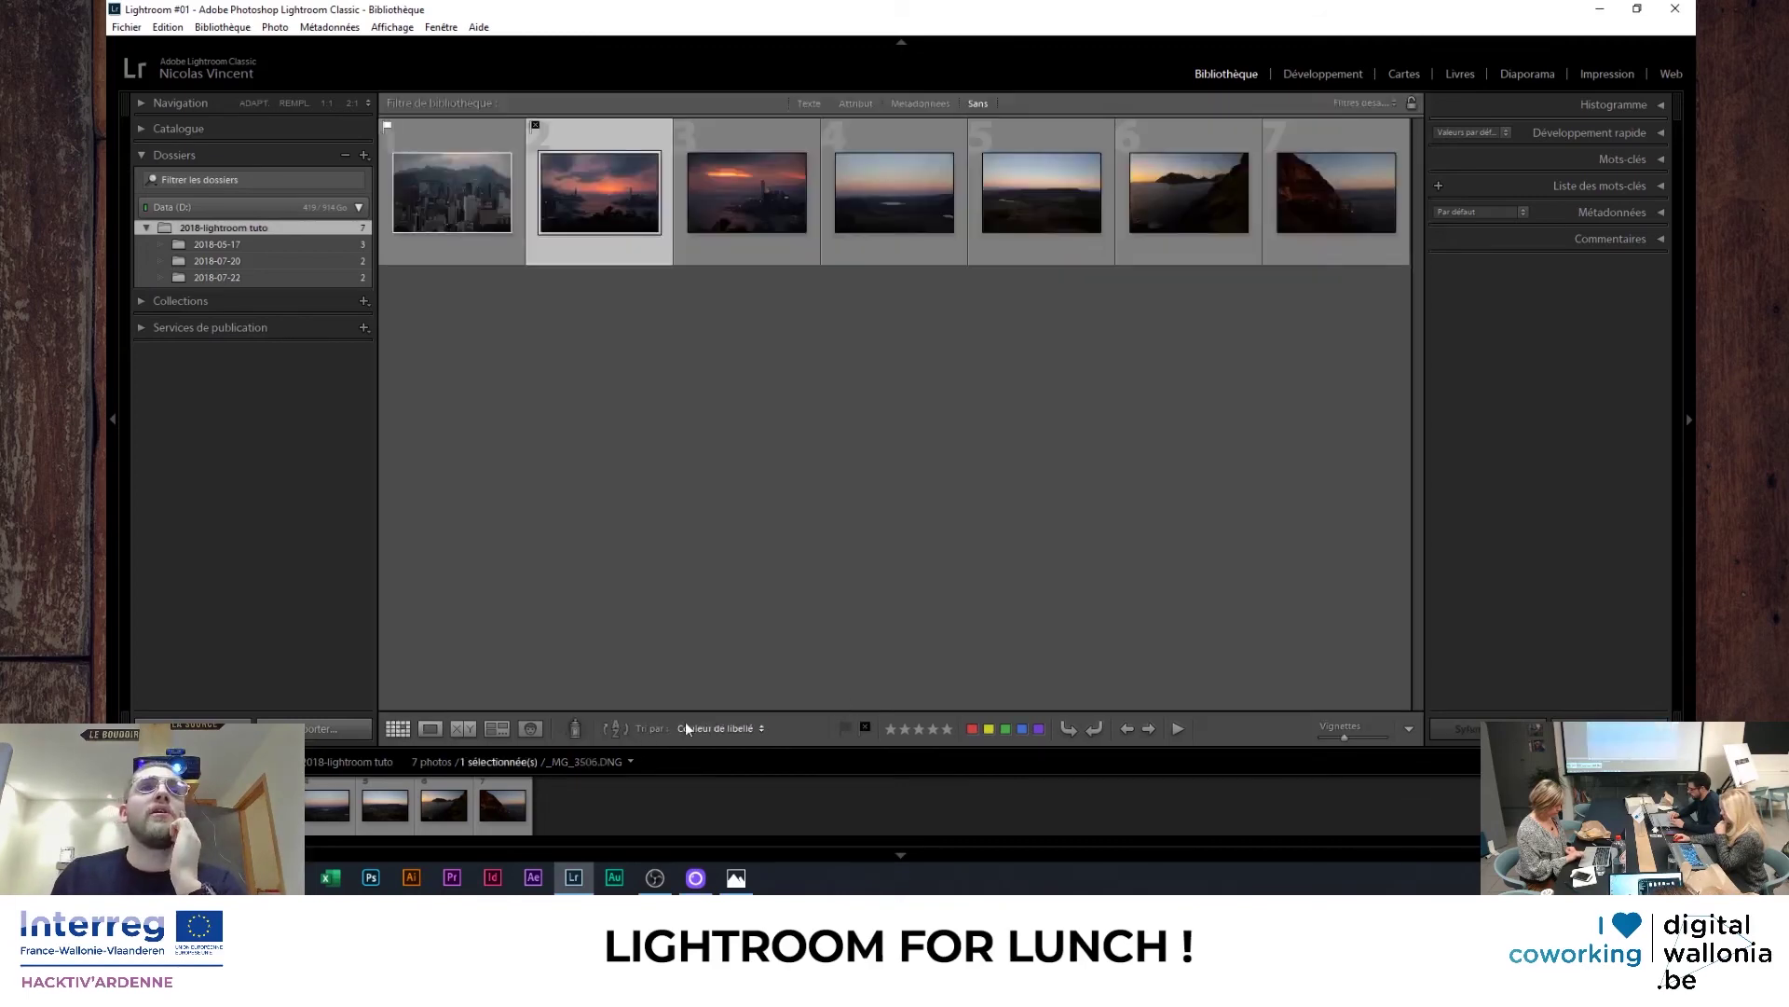
- Sort the grid by Sélection, toggle a pick flag, then reject the first city photo _MG_4035.DNG
{"action": "left_click", "coordinate": [685, 728]}
{"action": "left_click", "coordinate": [768, 591]}
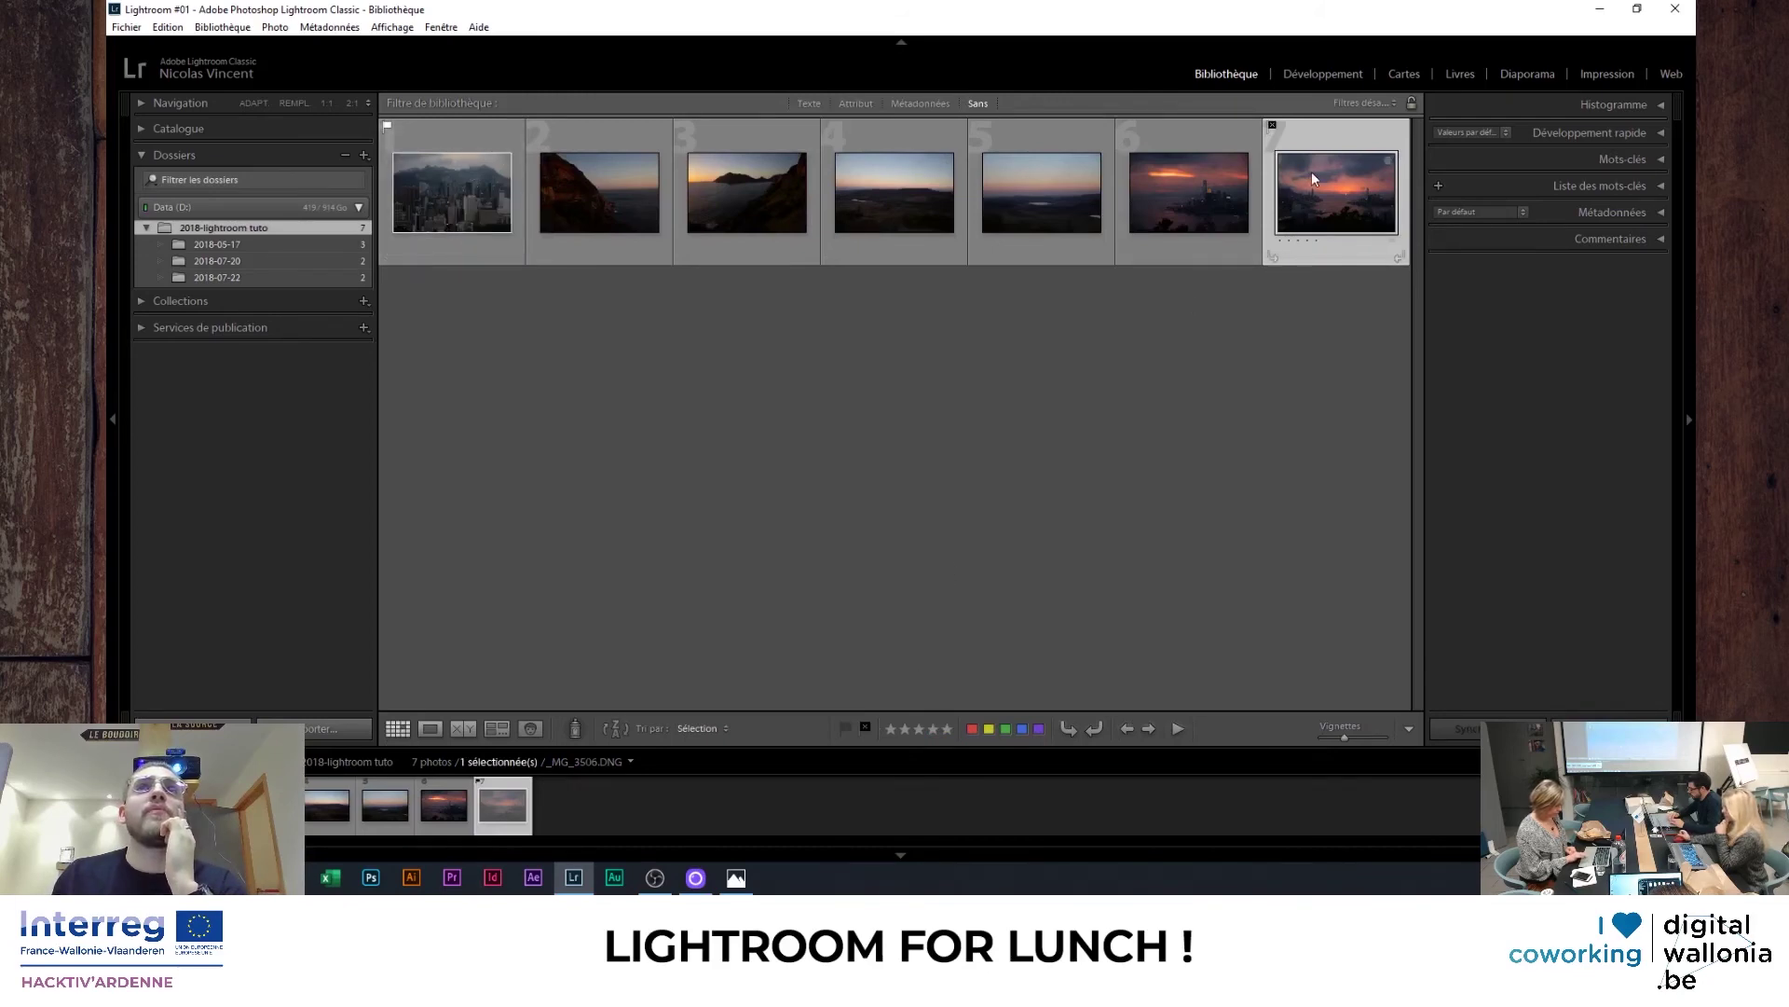
{"action": "left_click", "coordinate": [847, 728]}
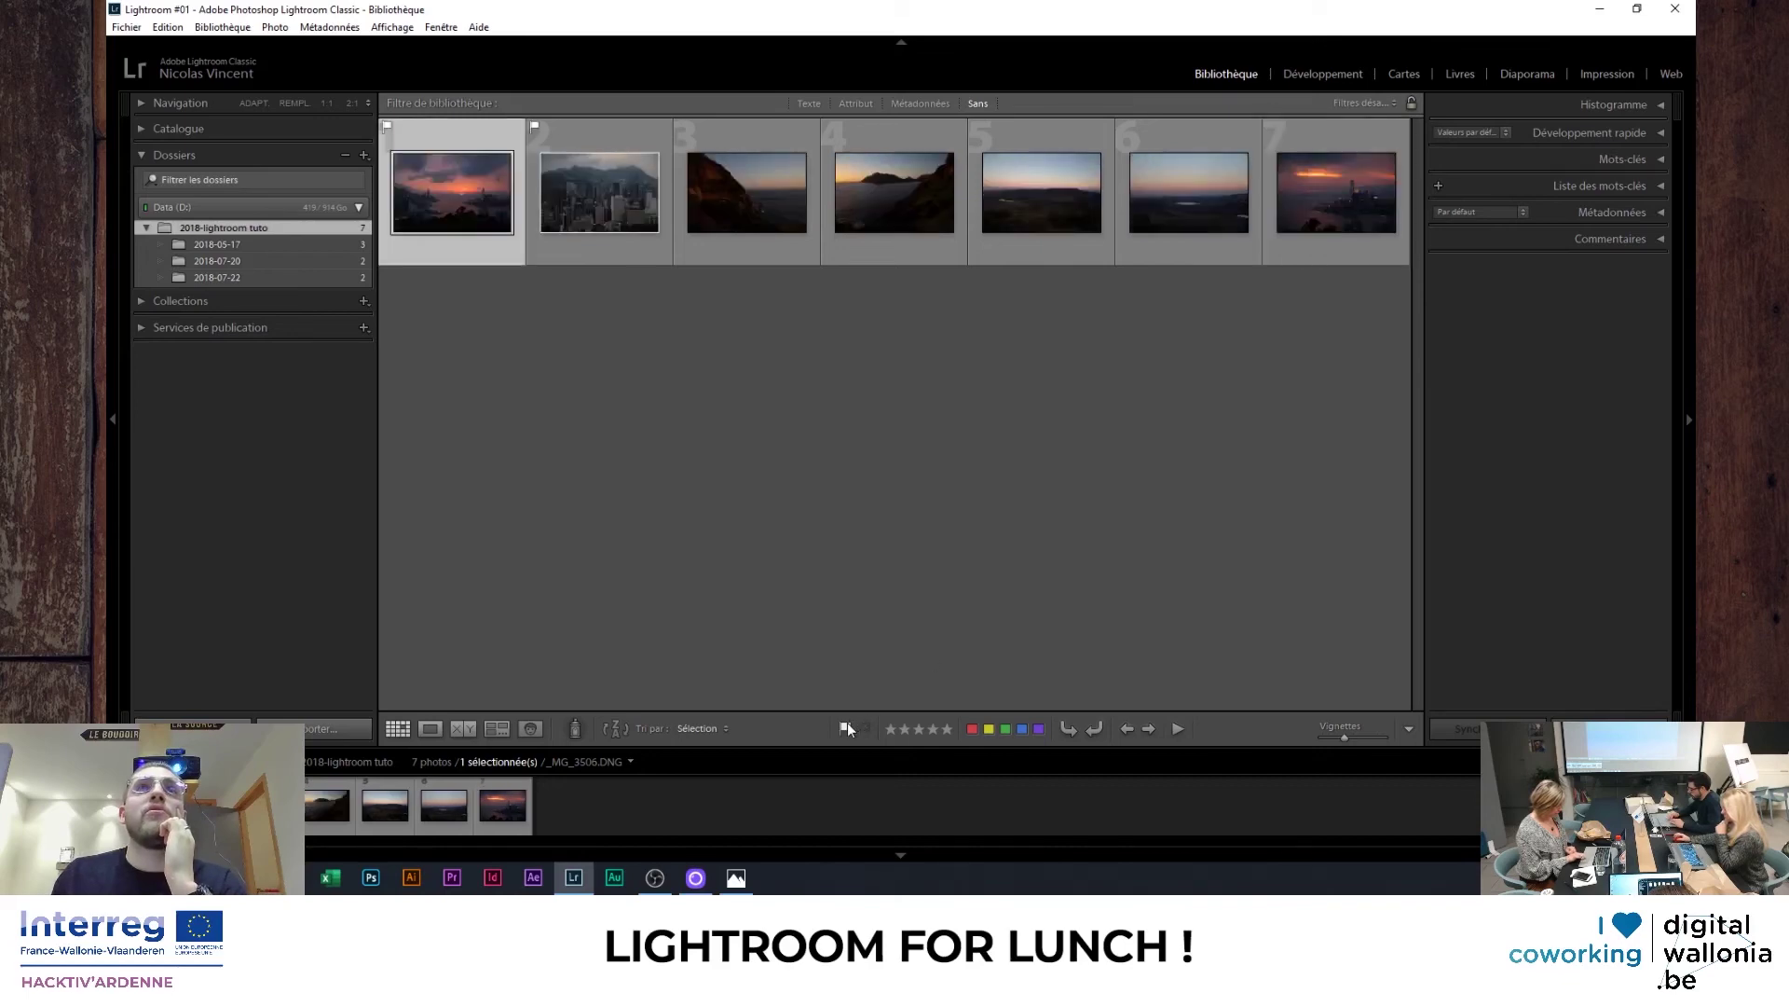
{"action": "left_click", "coordinate": [847, 728]}
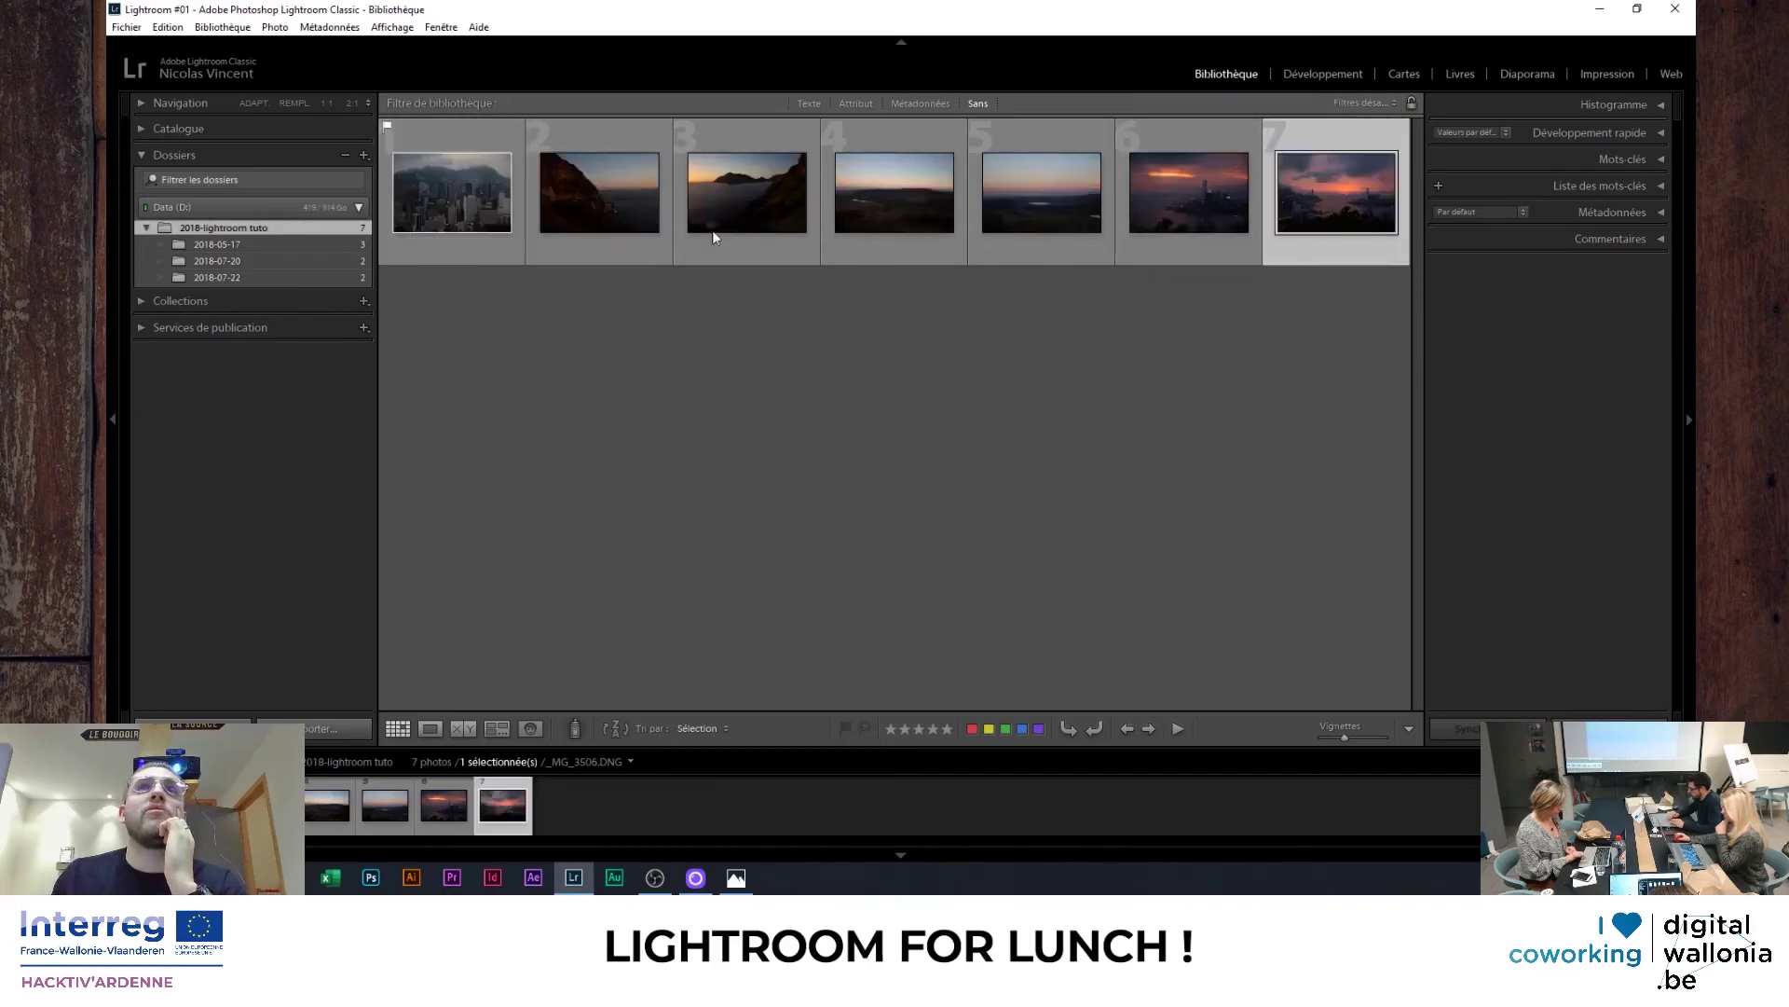
{"action": "left_click", "coordinate": [440, 185]}
{"action": "left_click", "coordinate": [864, 727]}
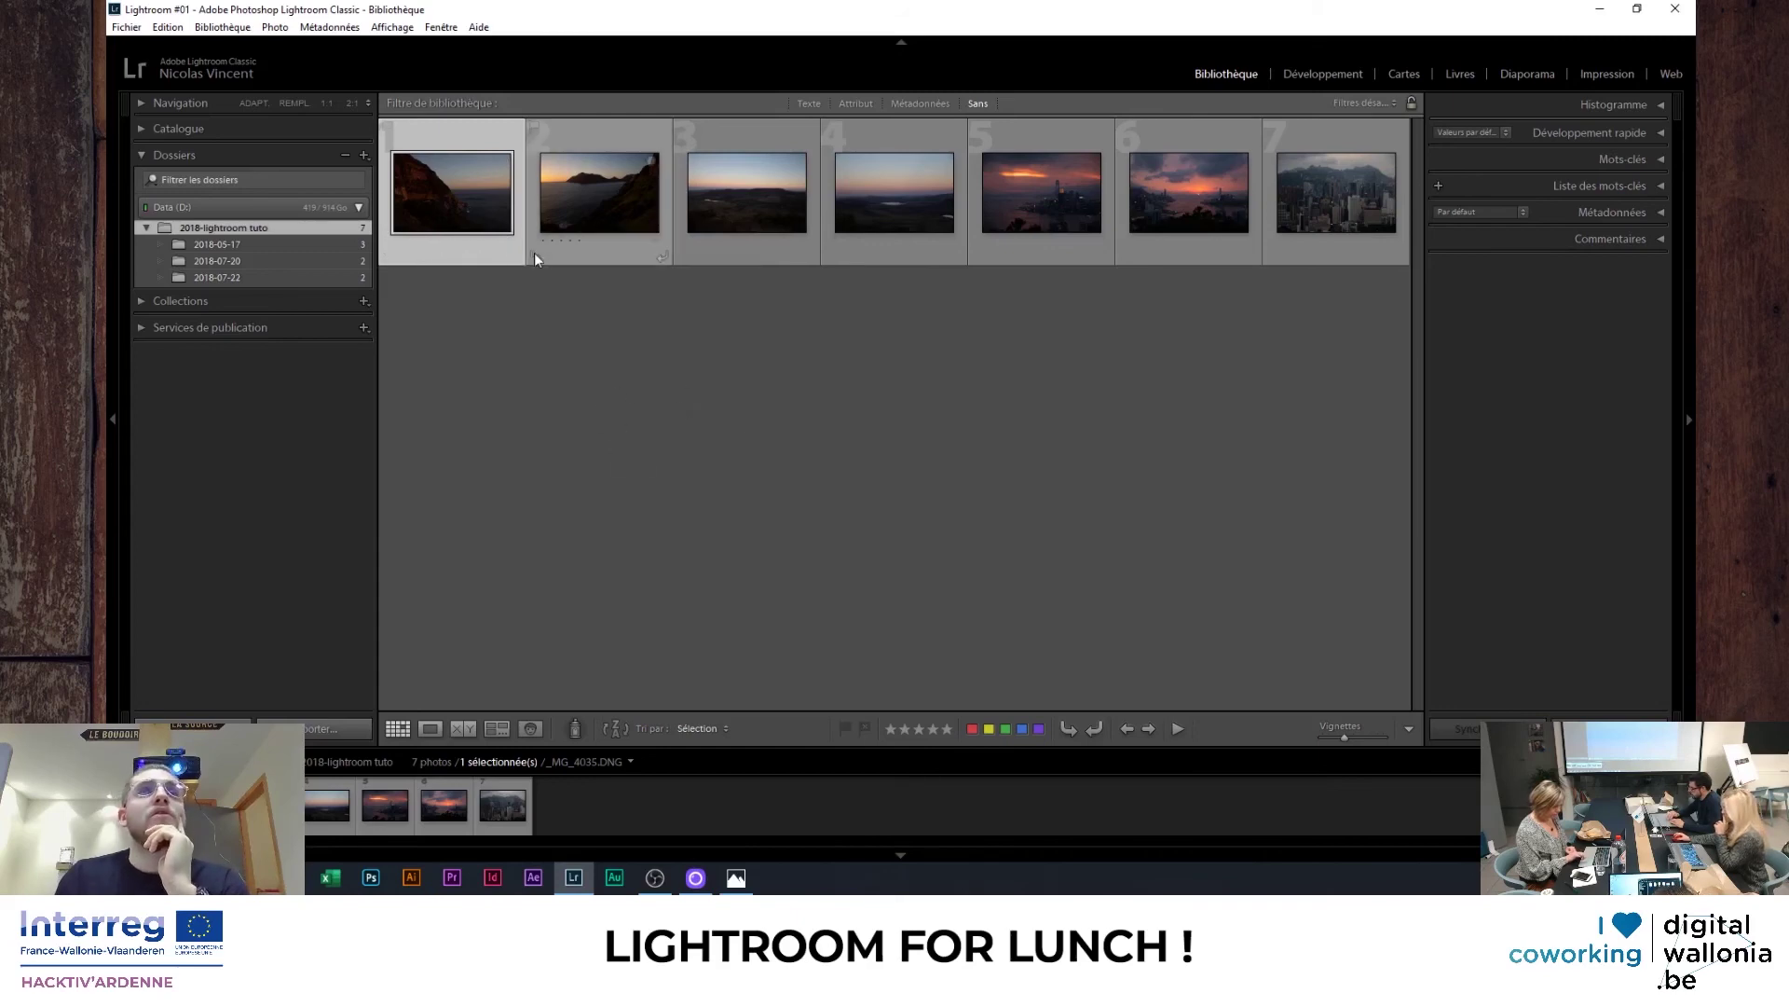
- Sort the seven photos by Note (star rating) and clear the selection
{"action": "left_click", "coordinate": [716, 728]}
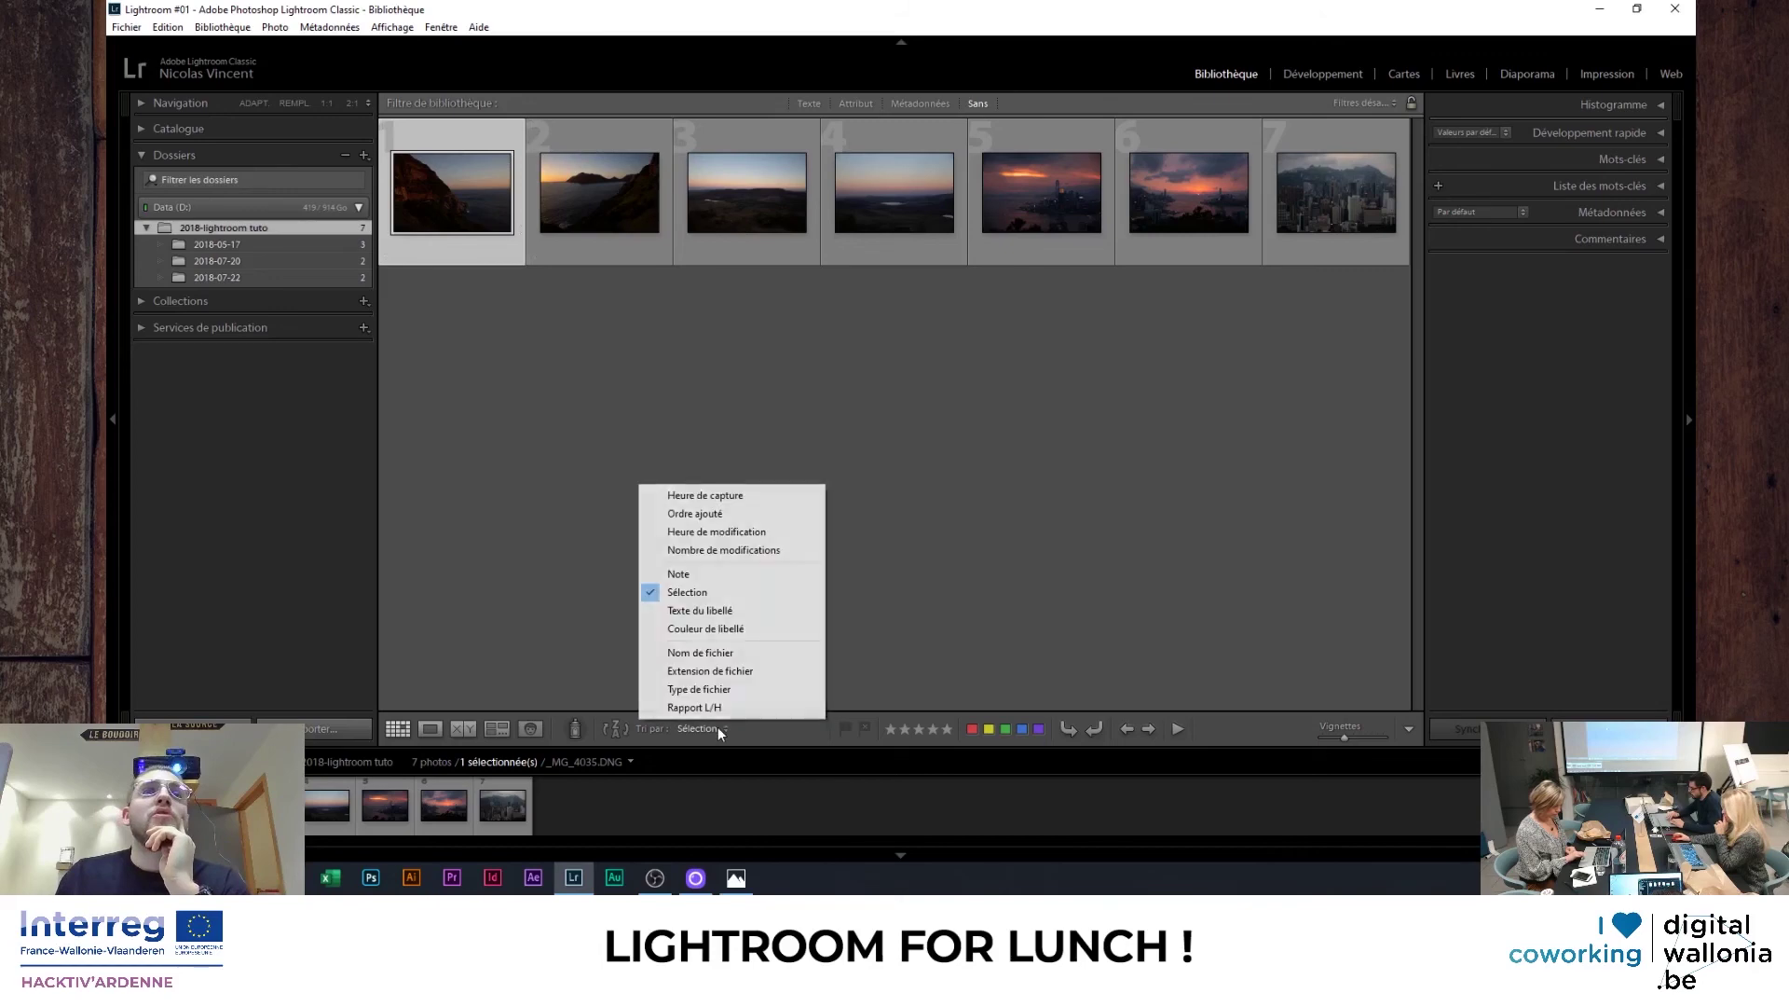
{"action": "left_click", "coordinate": [714, 575]}
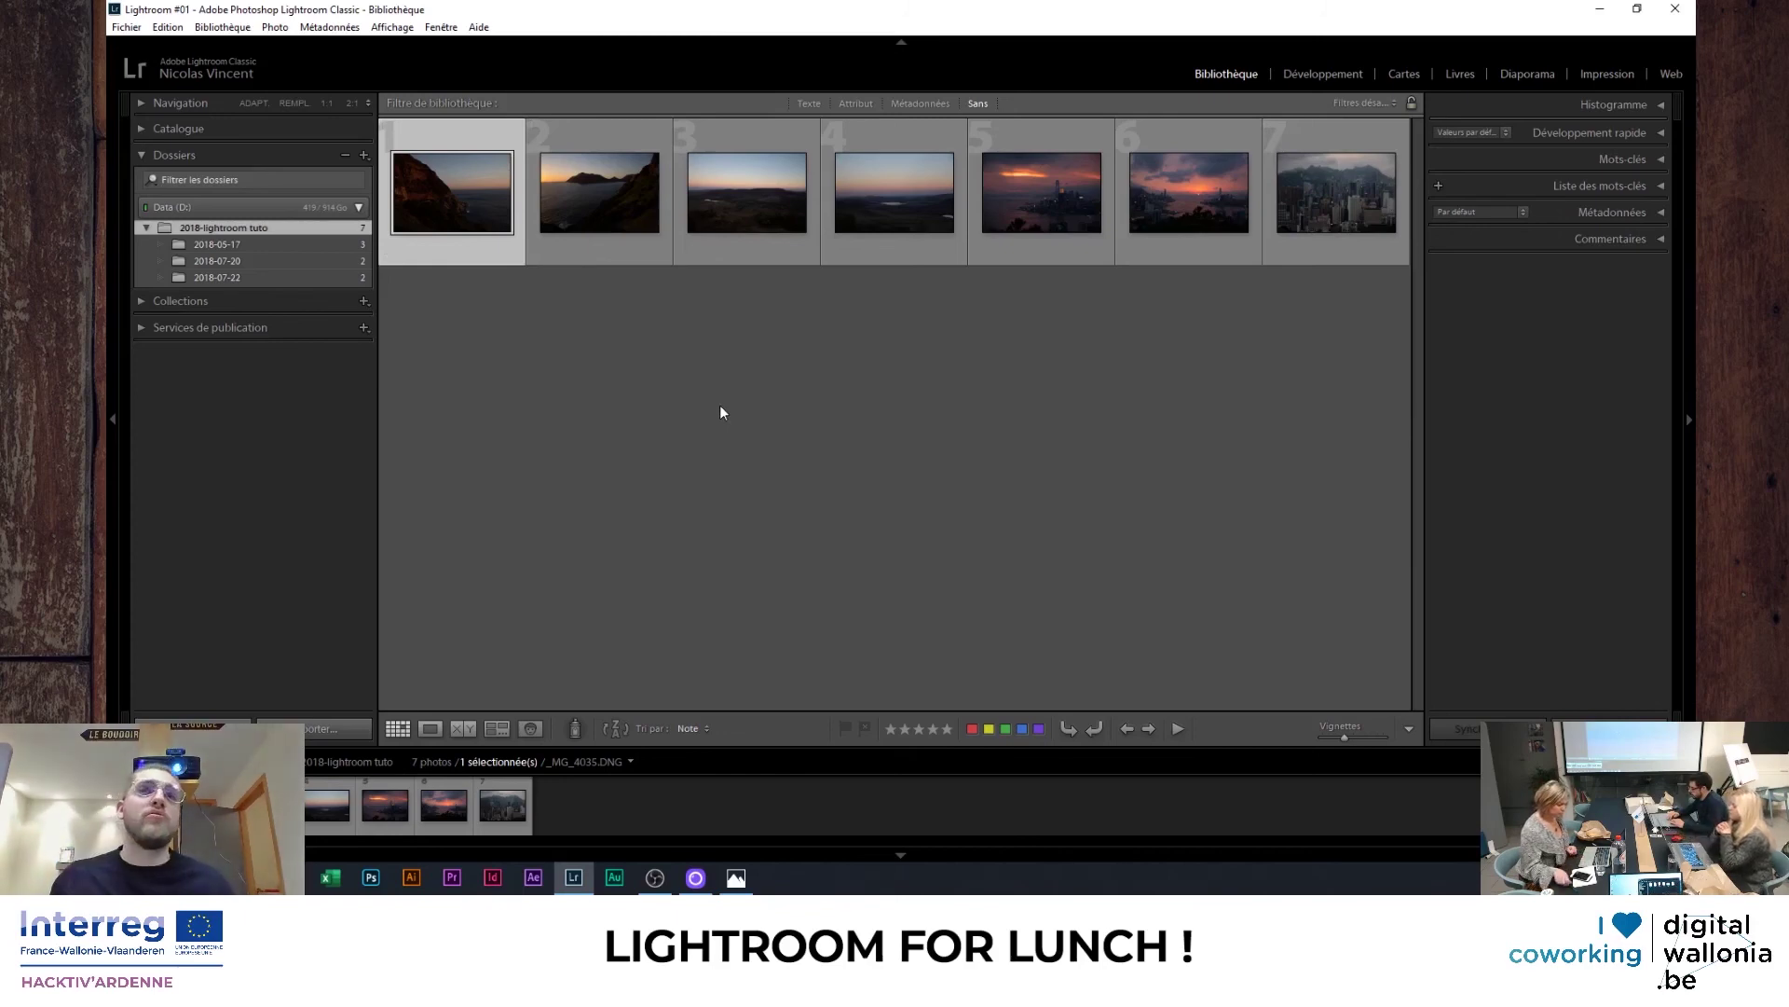
{"action": "left_click", "coordinate": [848, 481]}
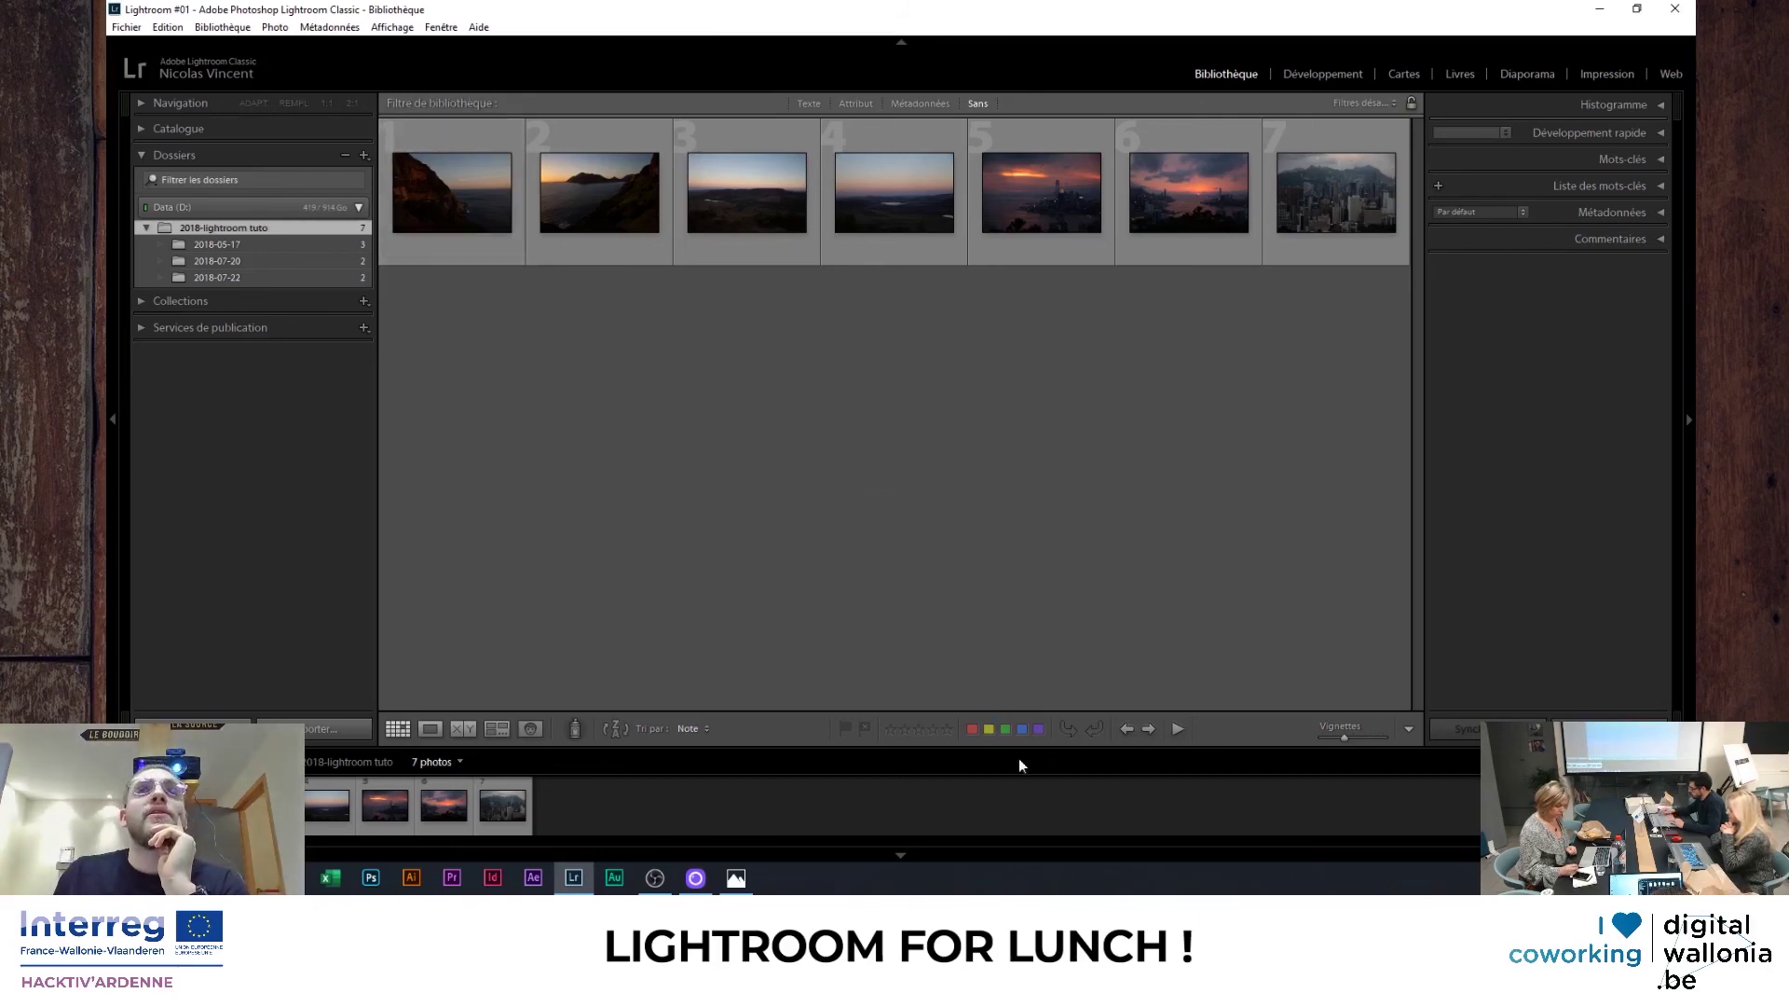
- Give photos 1–4 a yellow colour label, then deselect to see the tint
{"action": "left_click", "coordinate": [474, 209]}
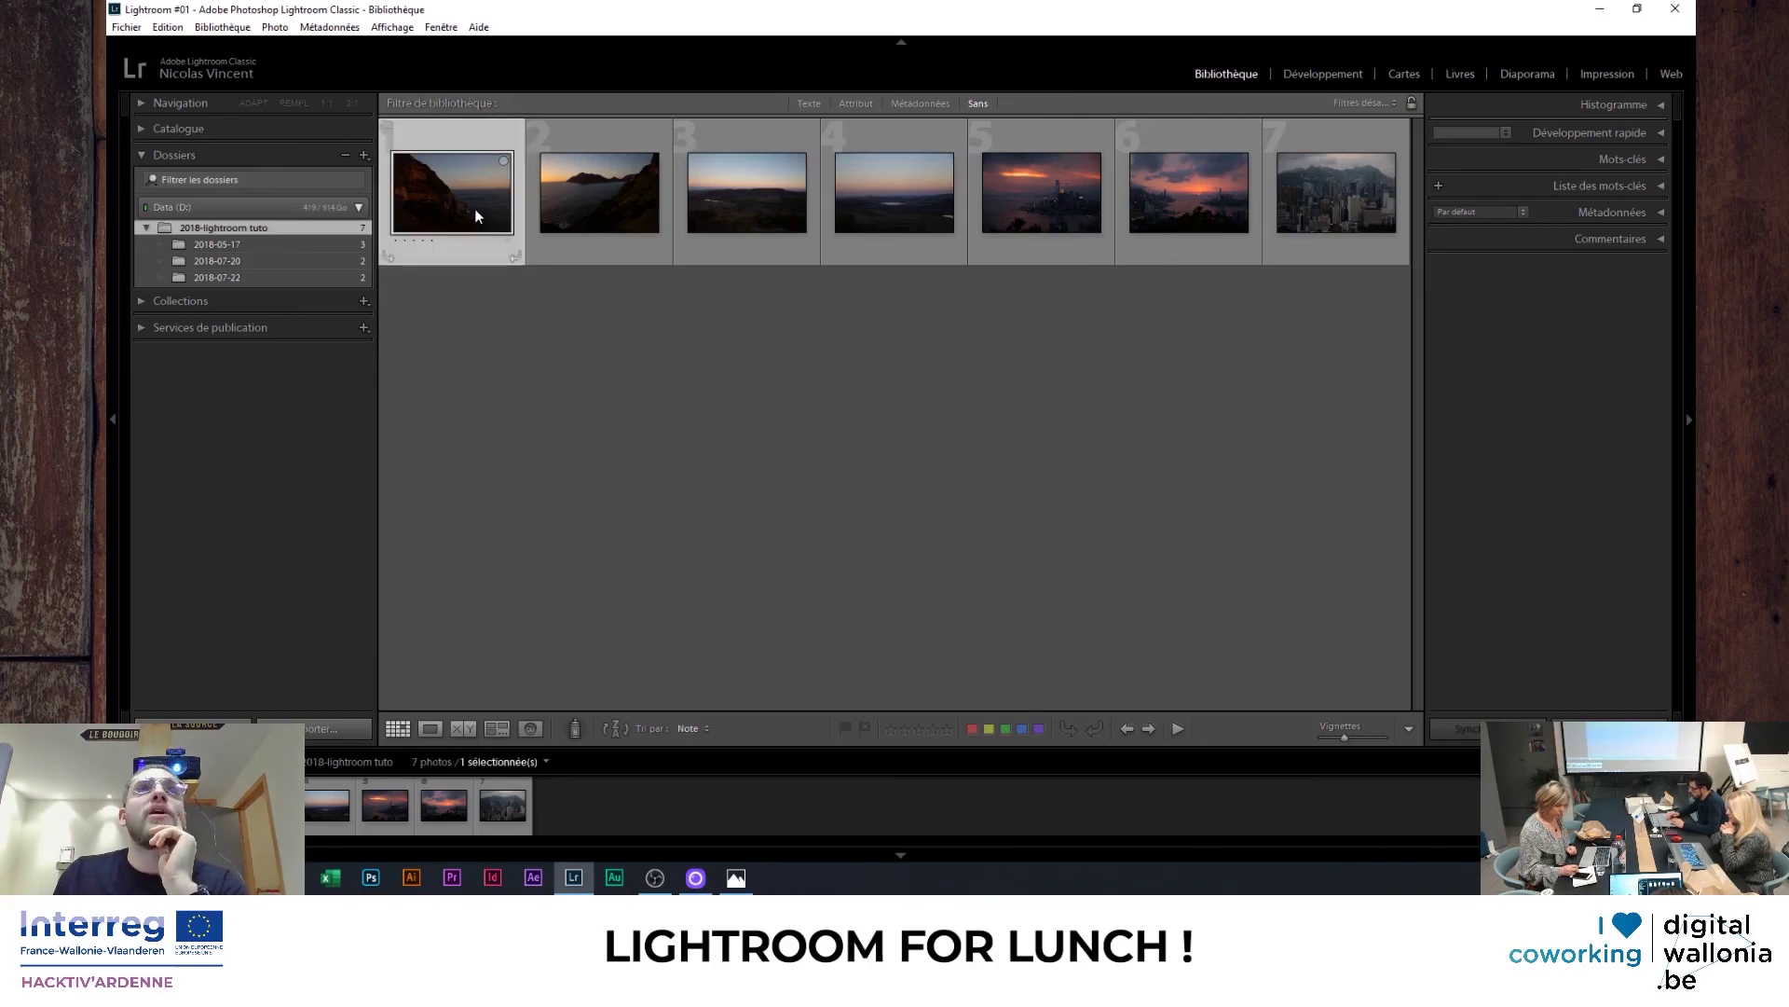
{"action": "left_click", "coordinate": [559, 217], "text": "ctrl"}
{"action": "left_click", "coordinate": [719, 216], "text": "ctrl"}
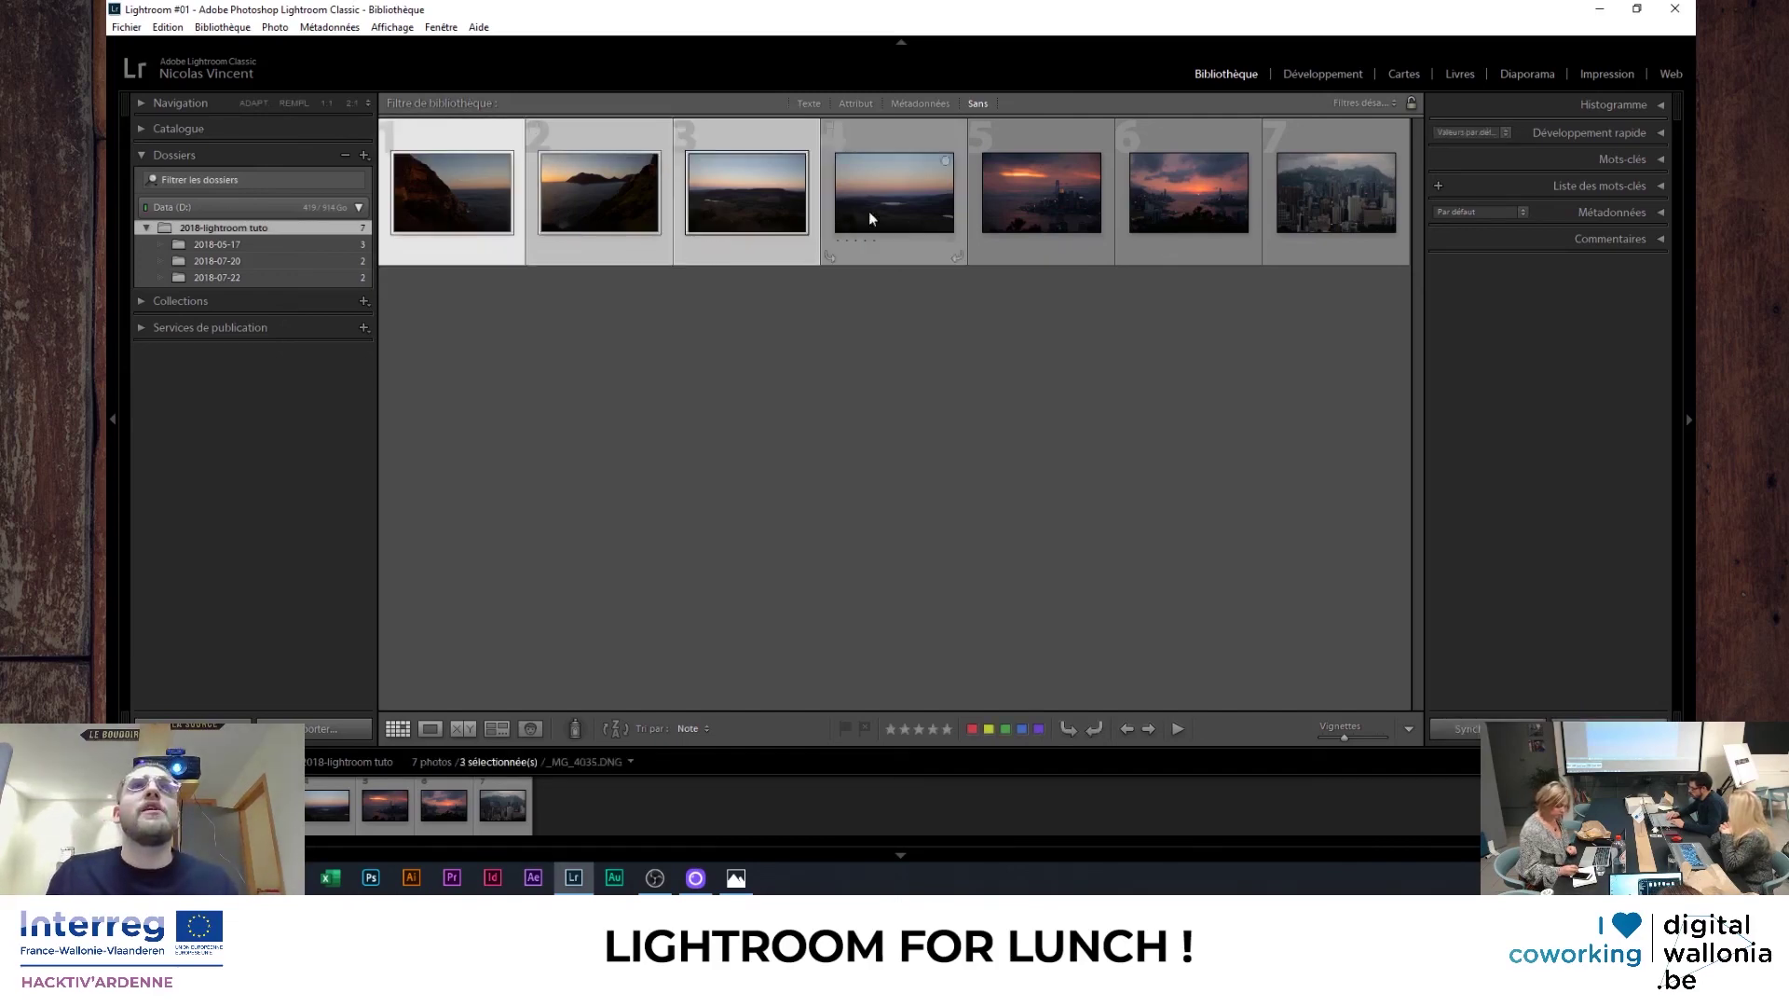
{"action": "left_click", "coordinate": [869, 211], "text": "ctrl"}
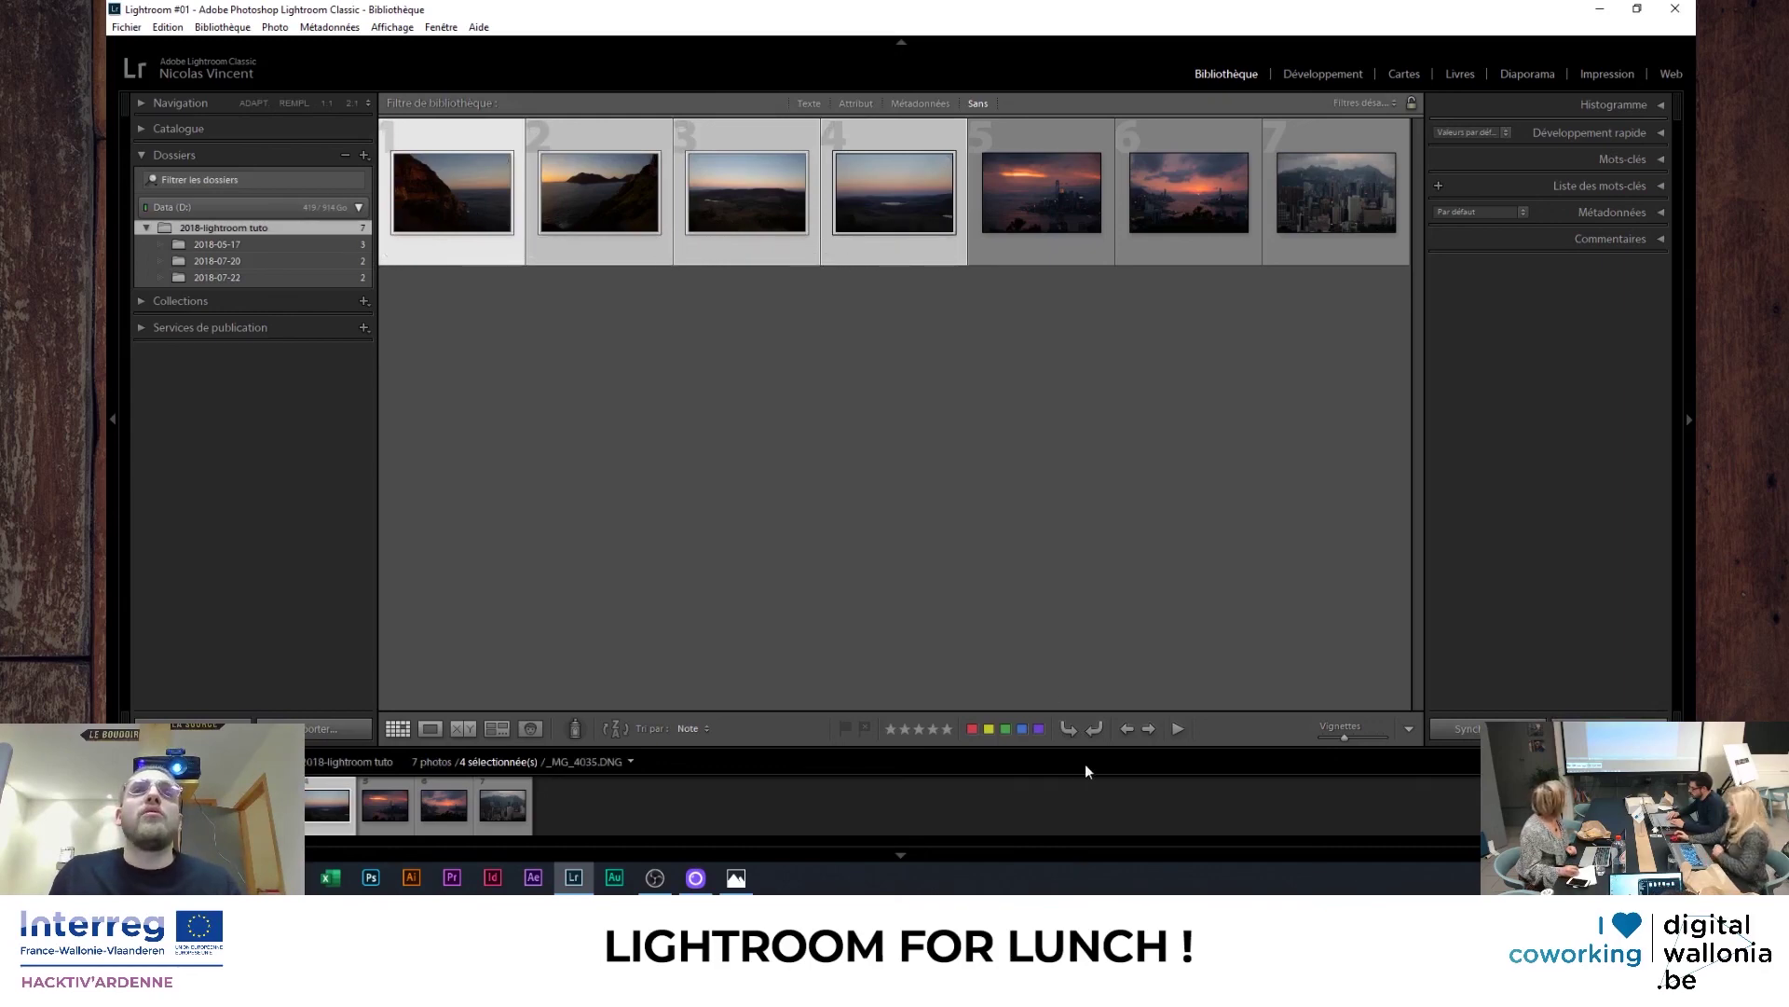
{"action": "left_click", "coordinate": [989, 728]}
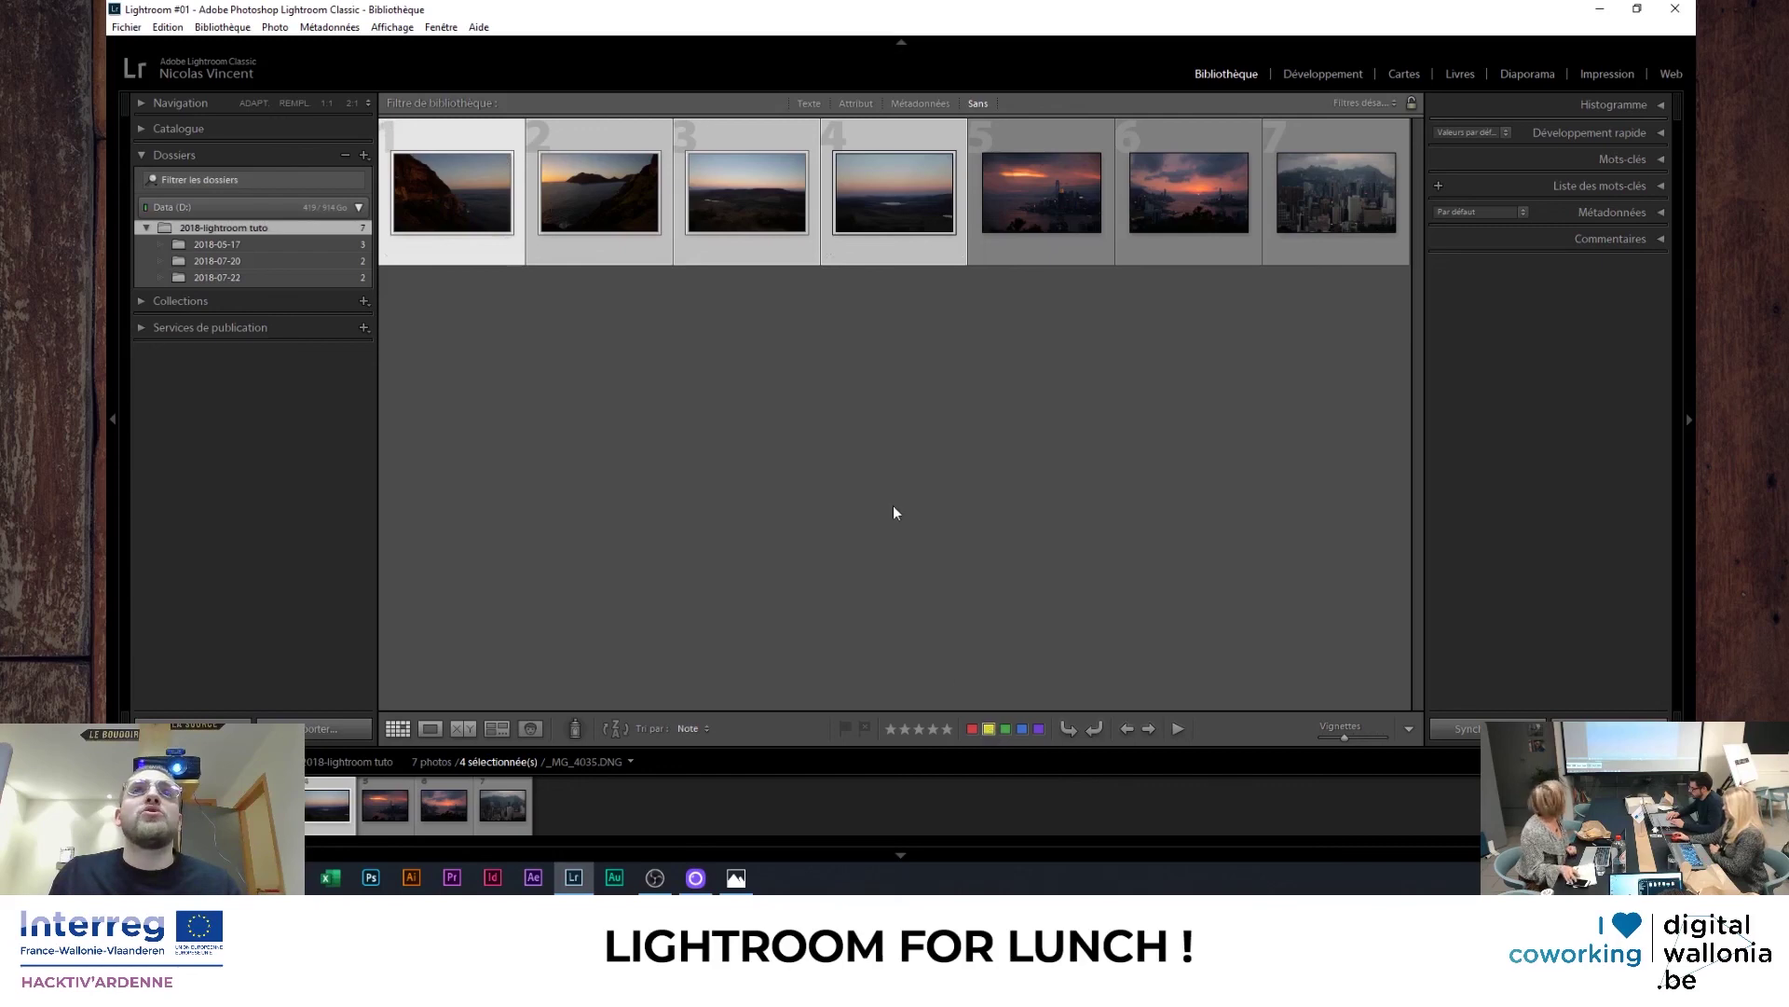
{"action": "left_click", "coordinate": [922, 518]}
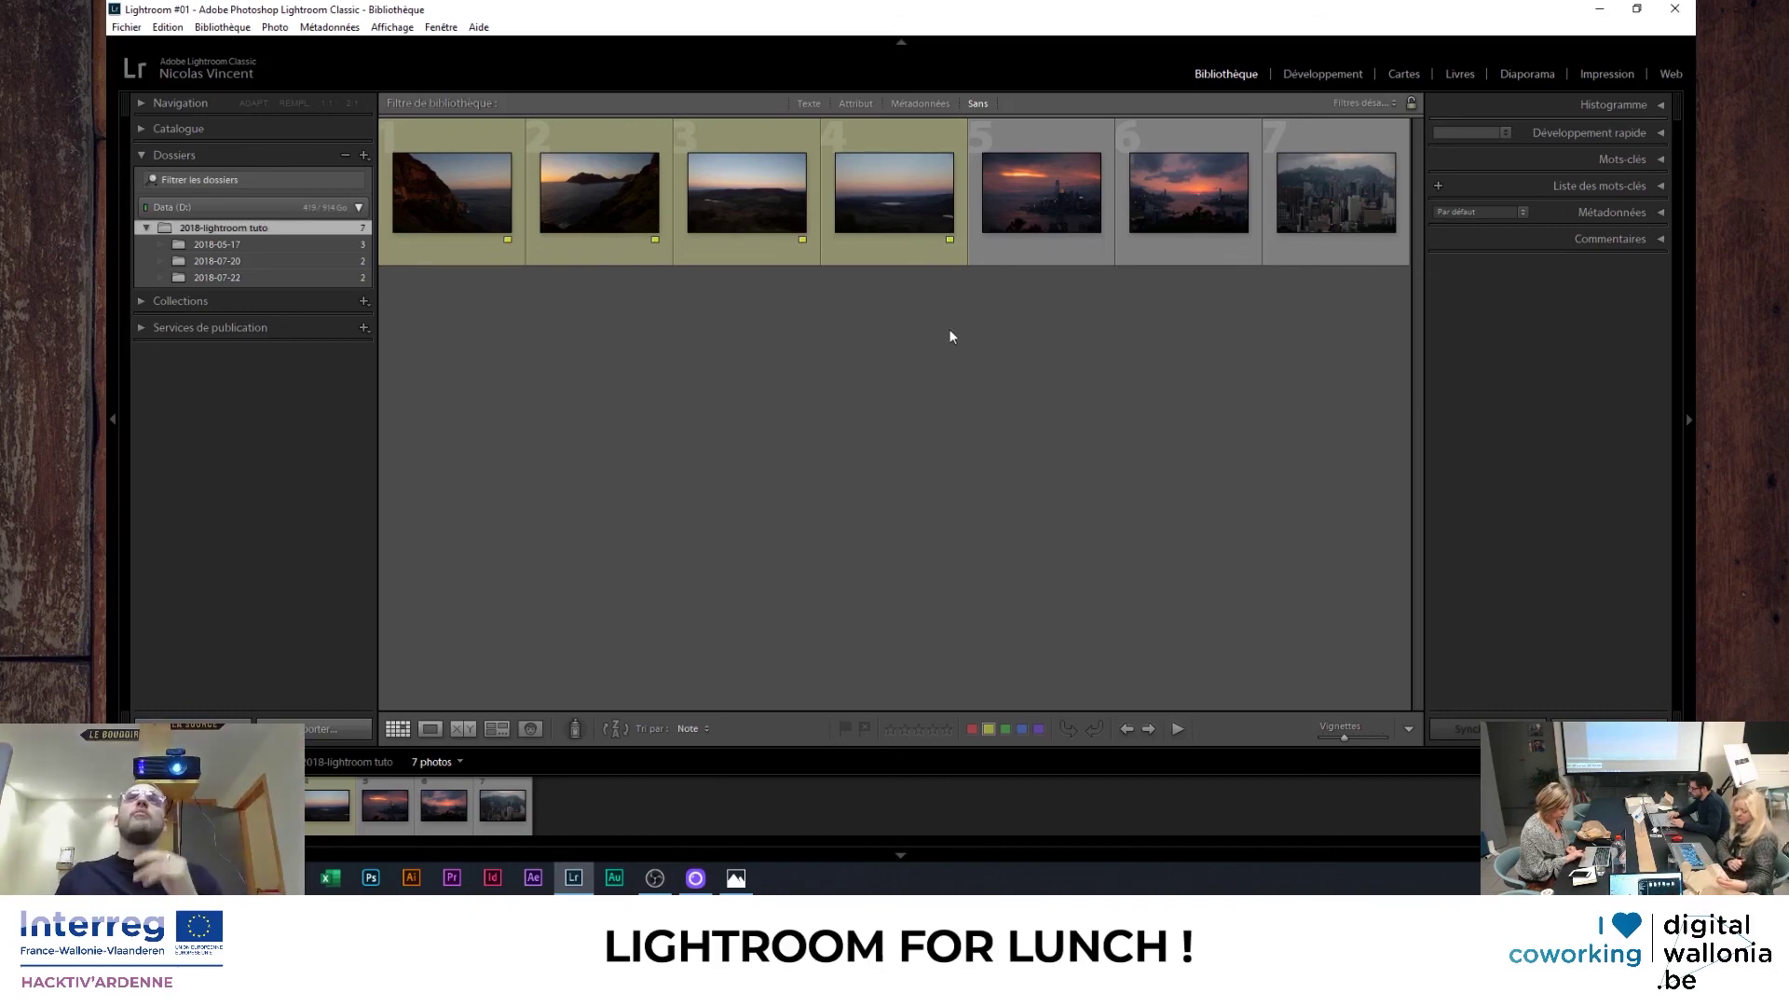
- Apply a red label to photo 5, then remove it
{"action": "left_click", "coordinate": [1072, 214]}
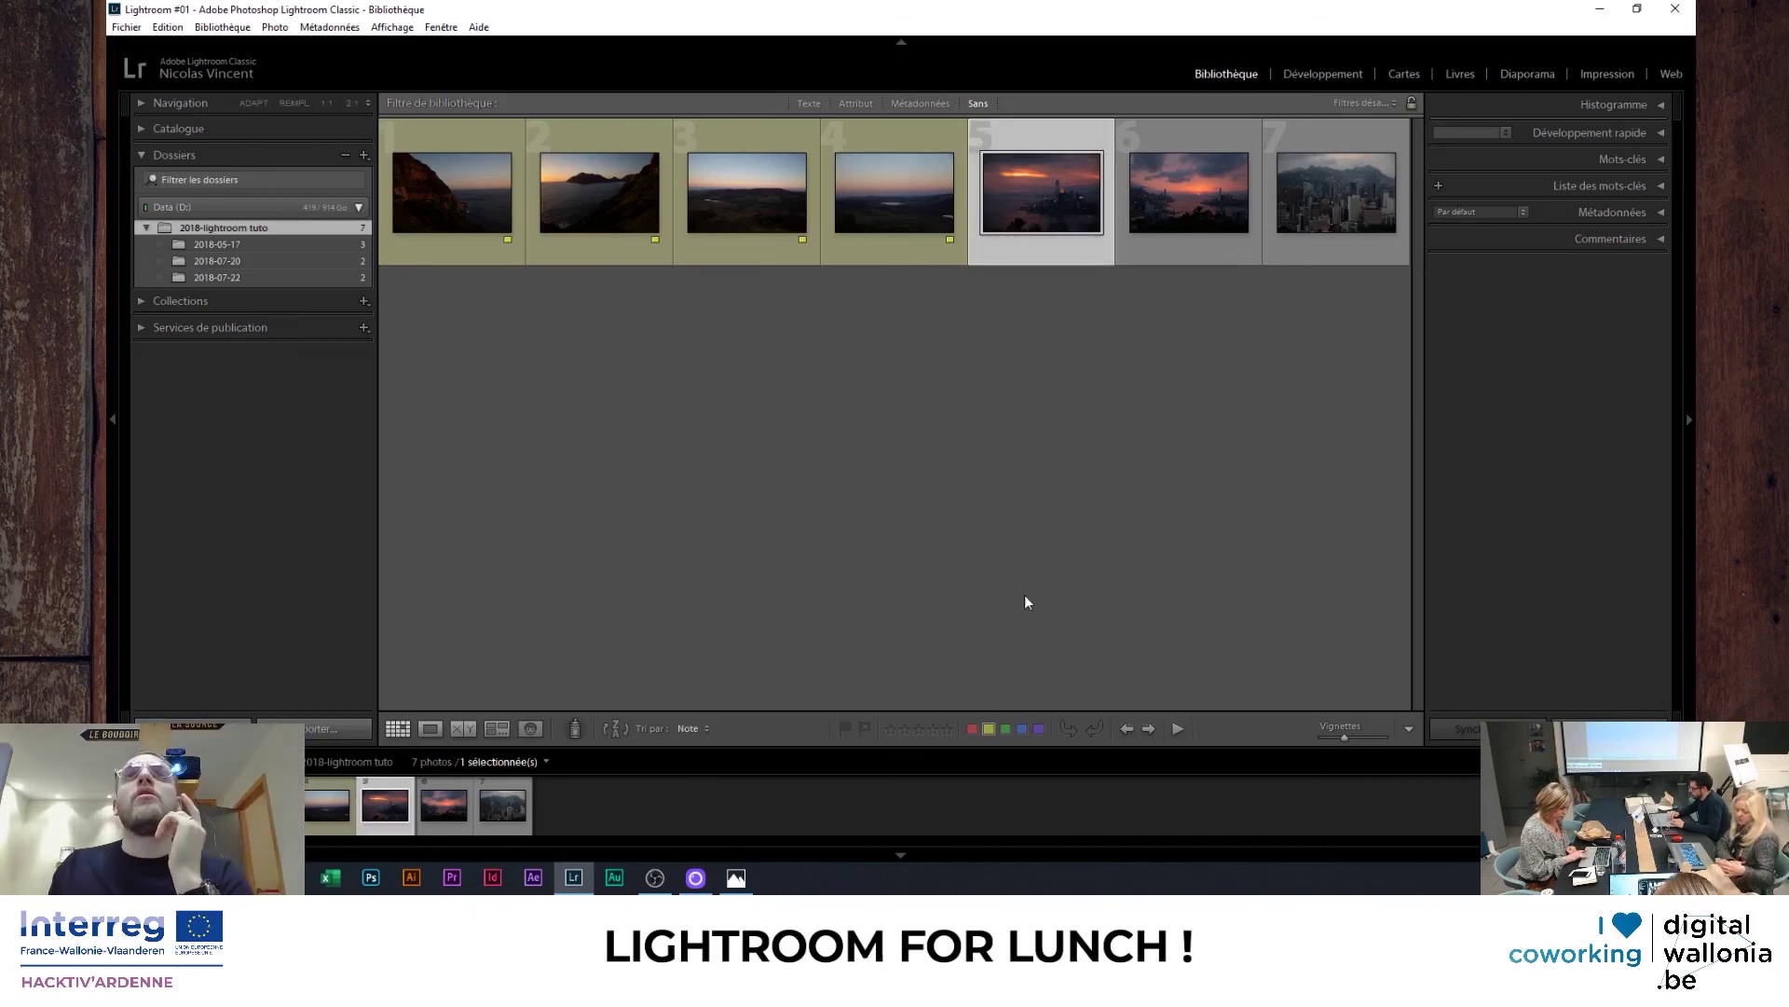
{"action": "left_click", "coordinate": [973, 729]}
{"action": "mouse_move", "coordinate": [1042, 193]}
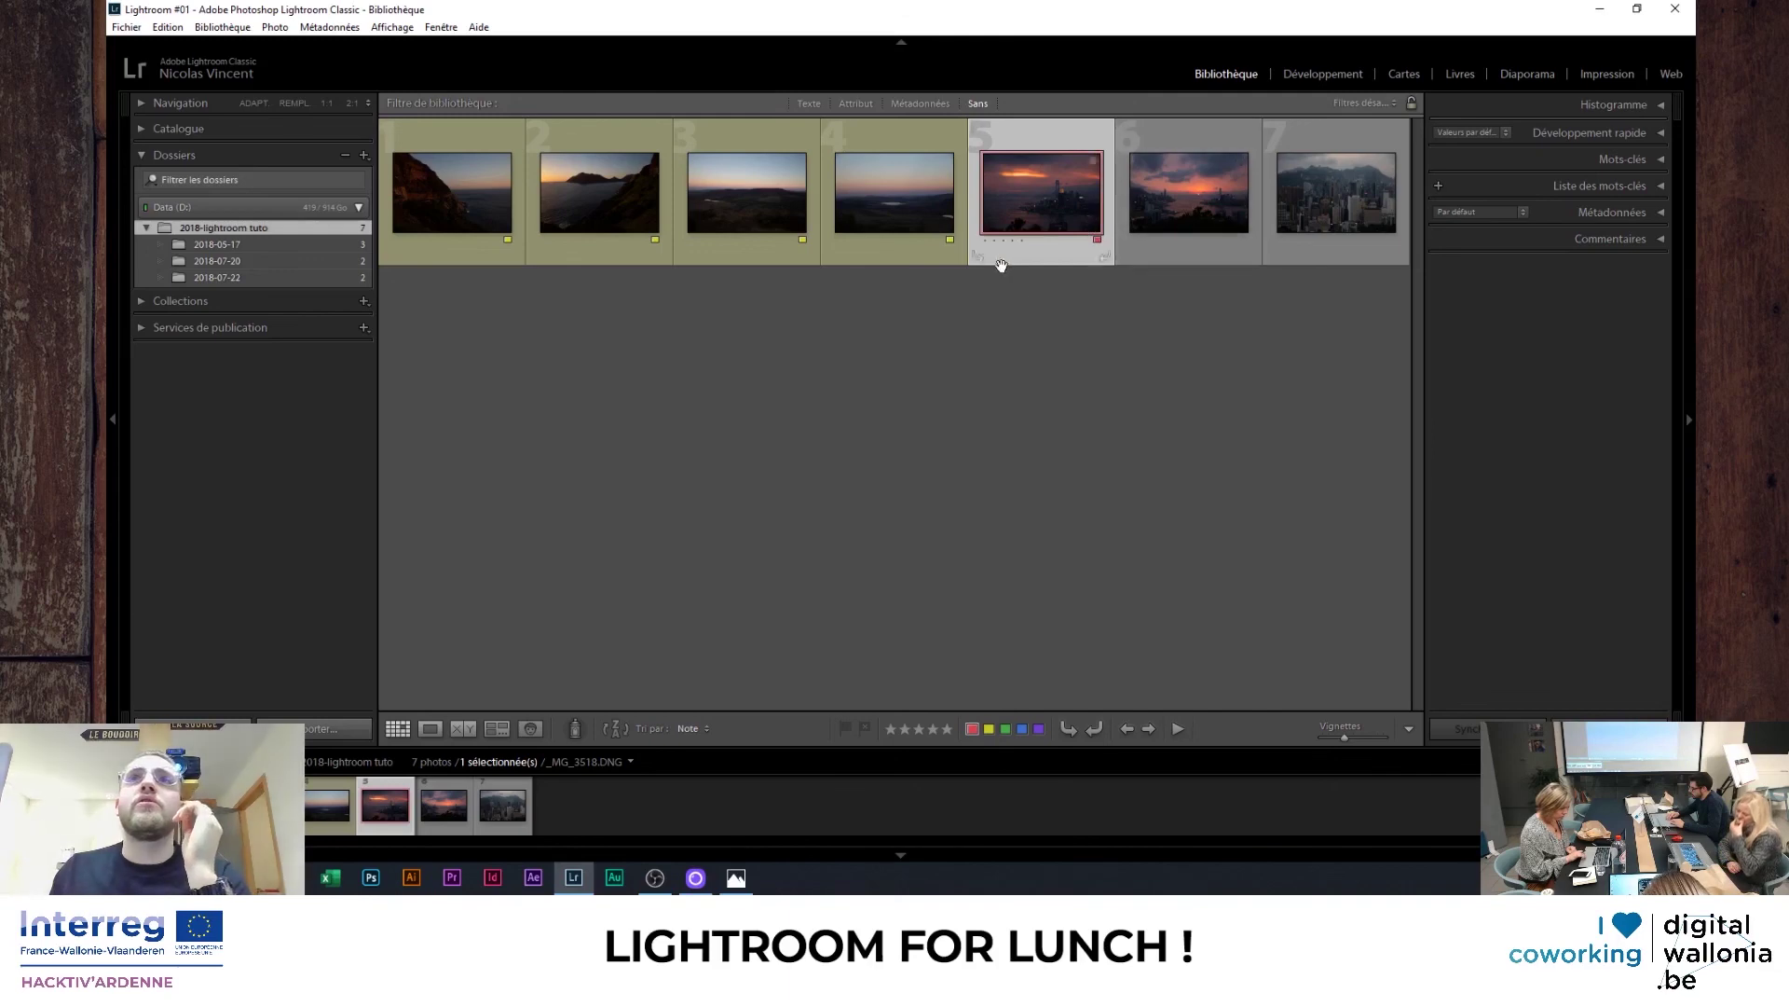
{"action": "left_click", "coordinate": [972, 729]}
- Clear the yellow labels from photos 1–4 and show the Sort by list with Note checked
{"action": "left_click", "coordinate": [874, 216]}
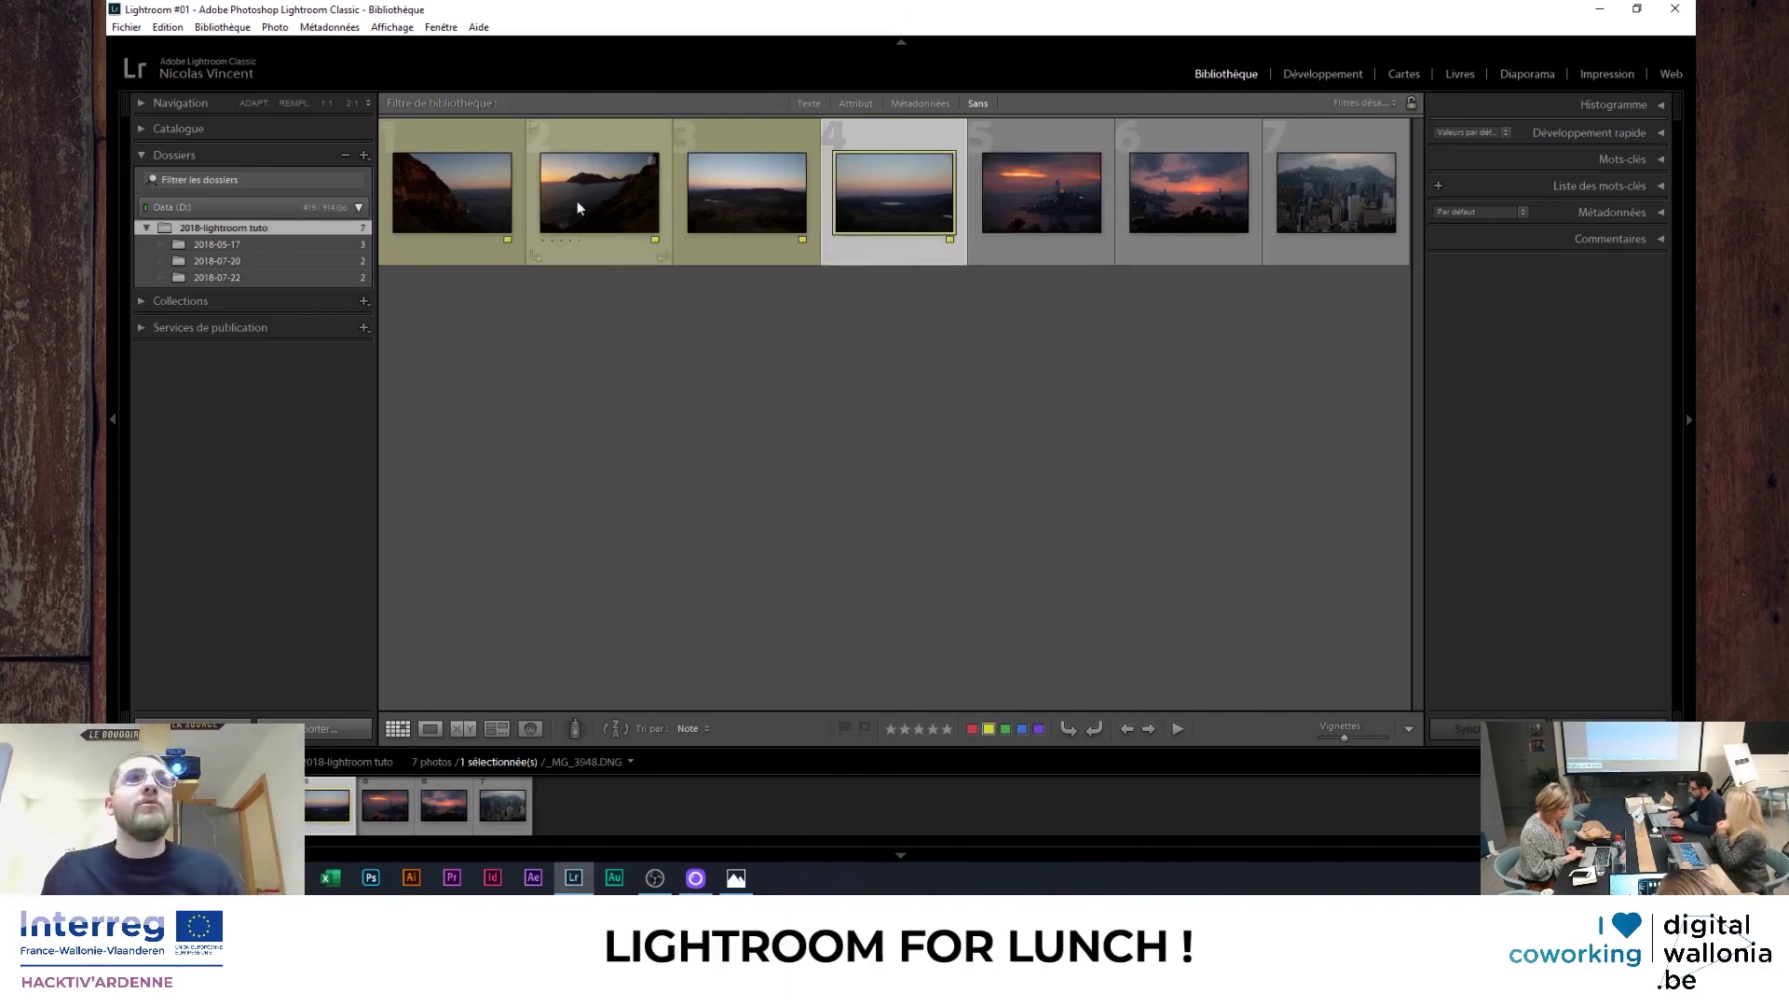
{"action": "left_click", "coordinate": [769, 204], "text": "ctrl"}
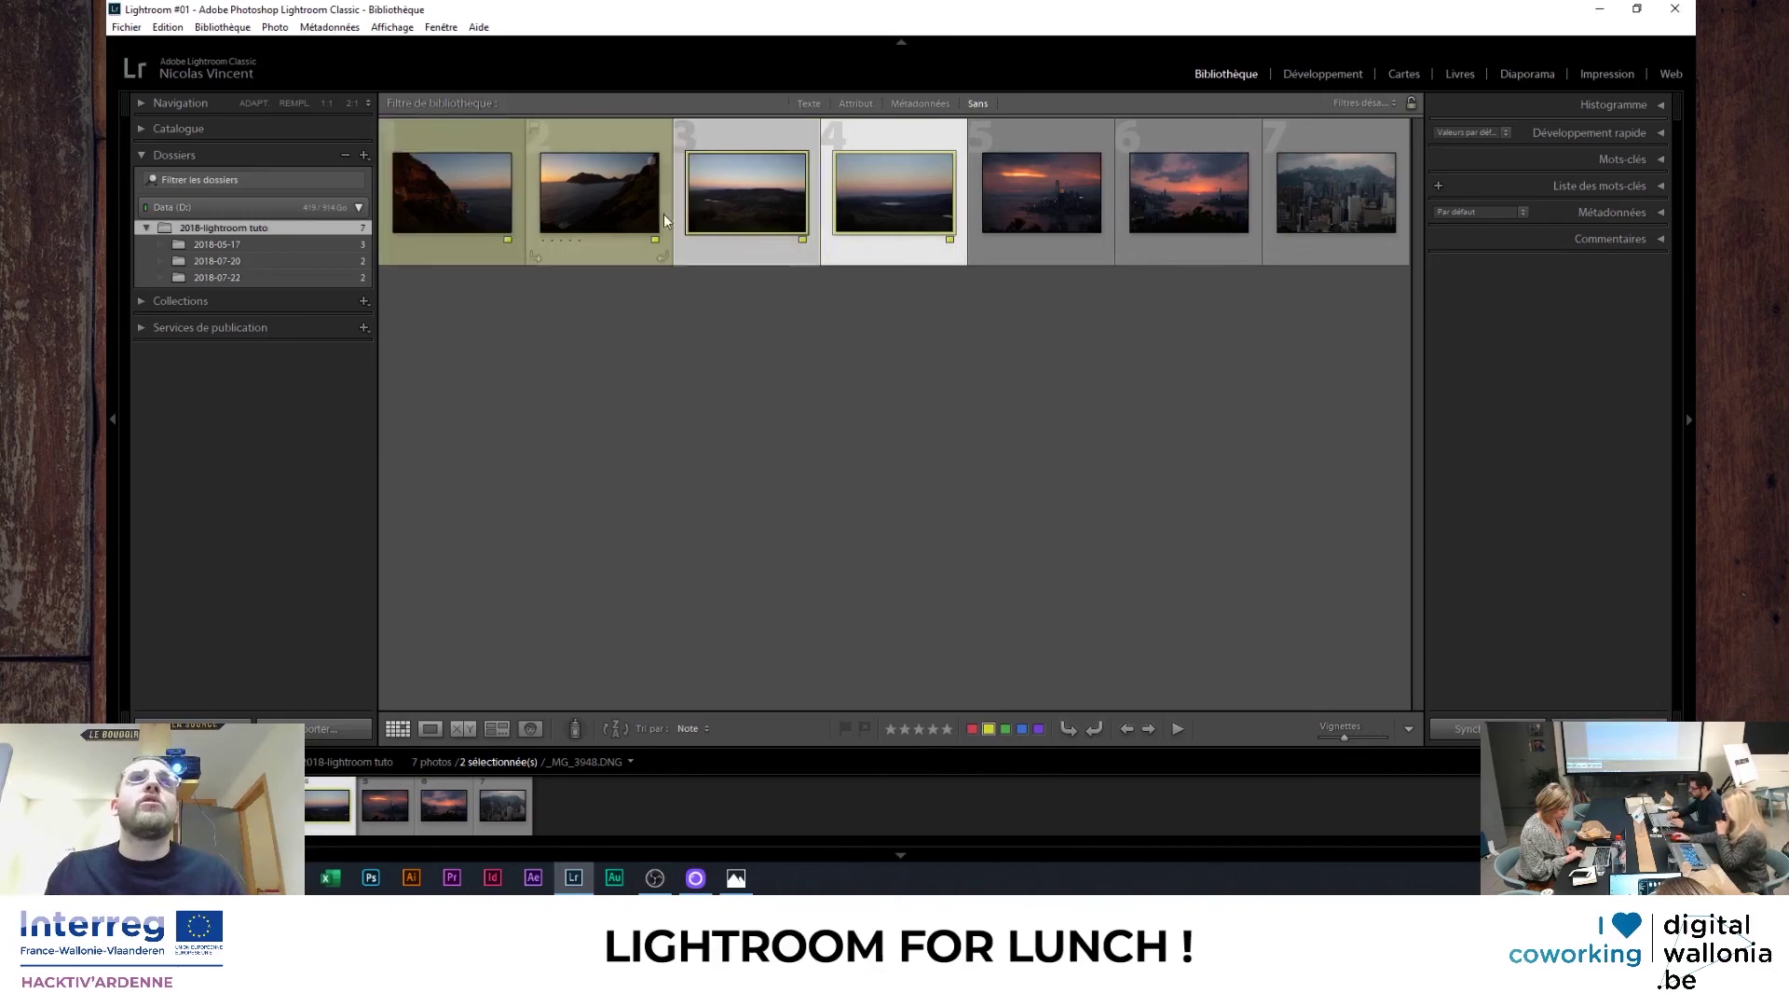
{"action": "left_click", "coordinate": [464, 218], "text": "shift"}
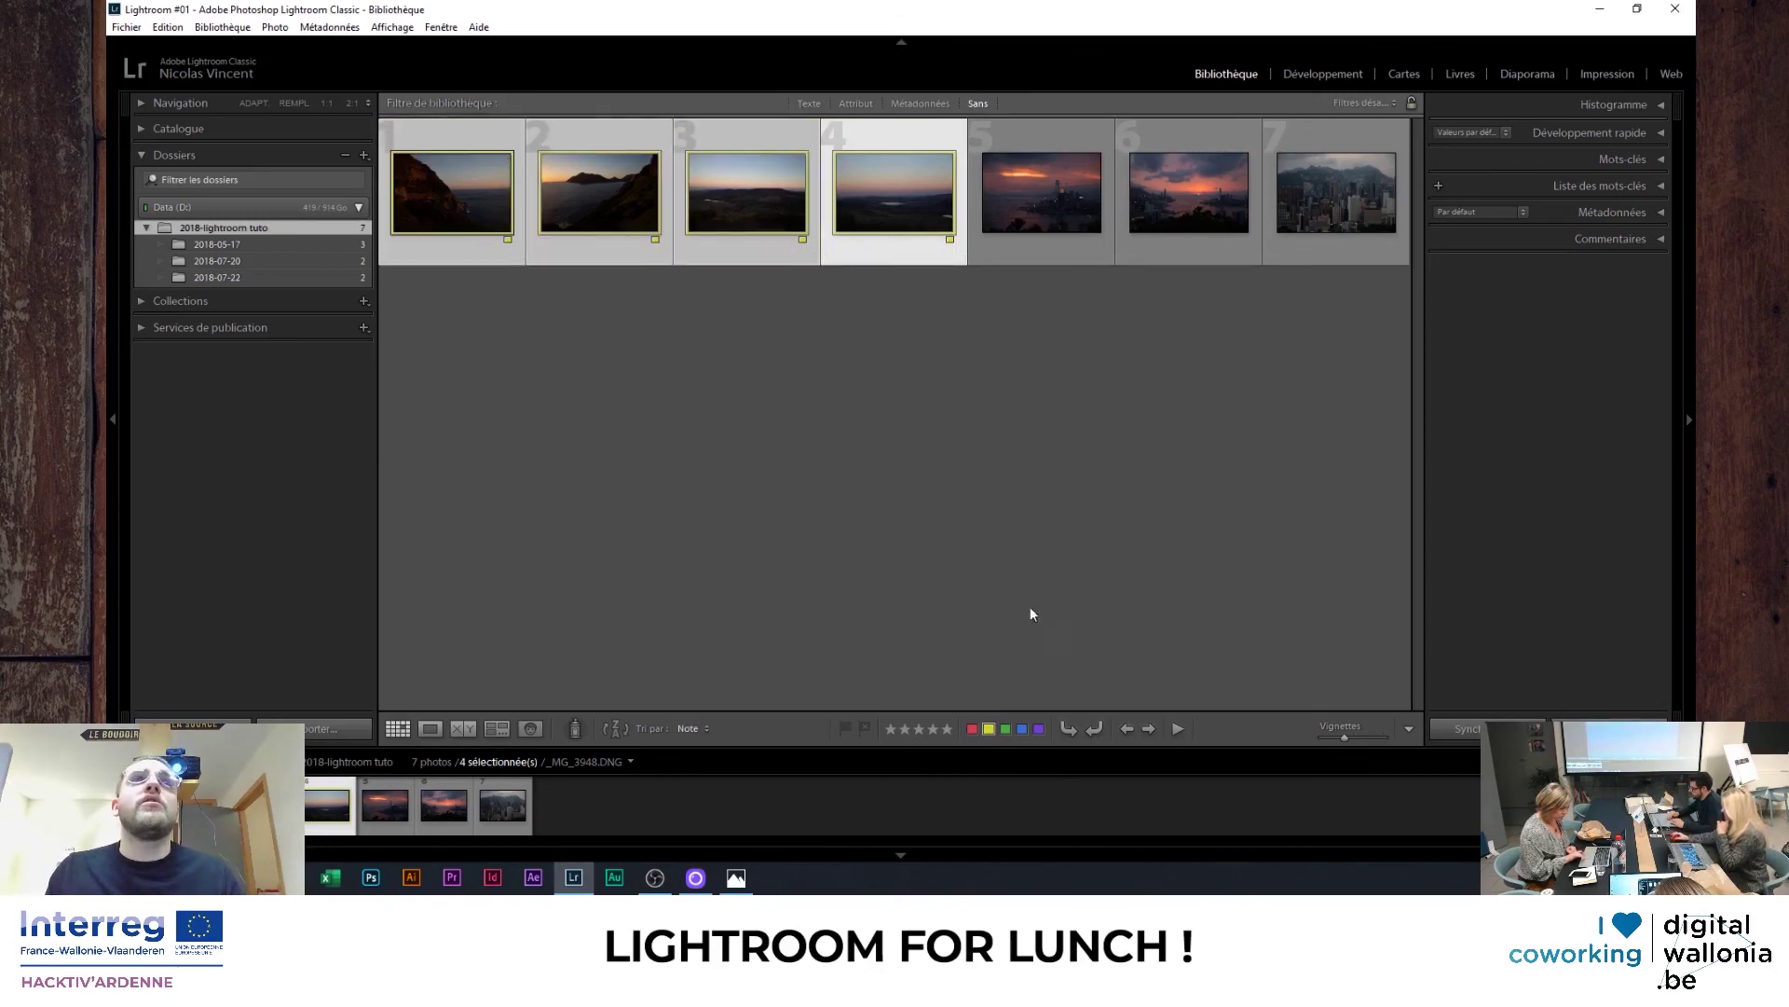
{"action": "left_click", "coordinate": [993, 407]}
{"action": "left_click", "coordinate": [690, 726]}
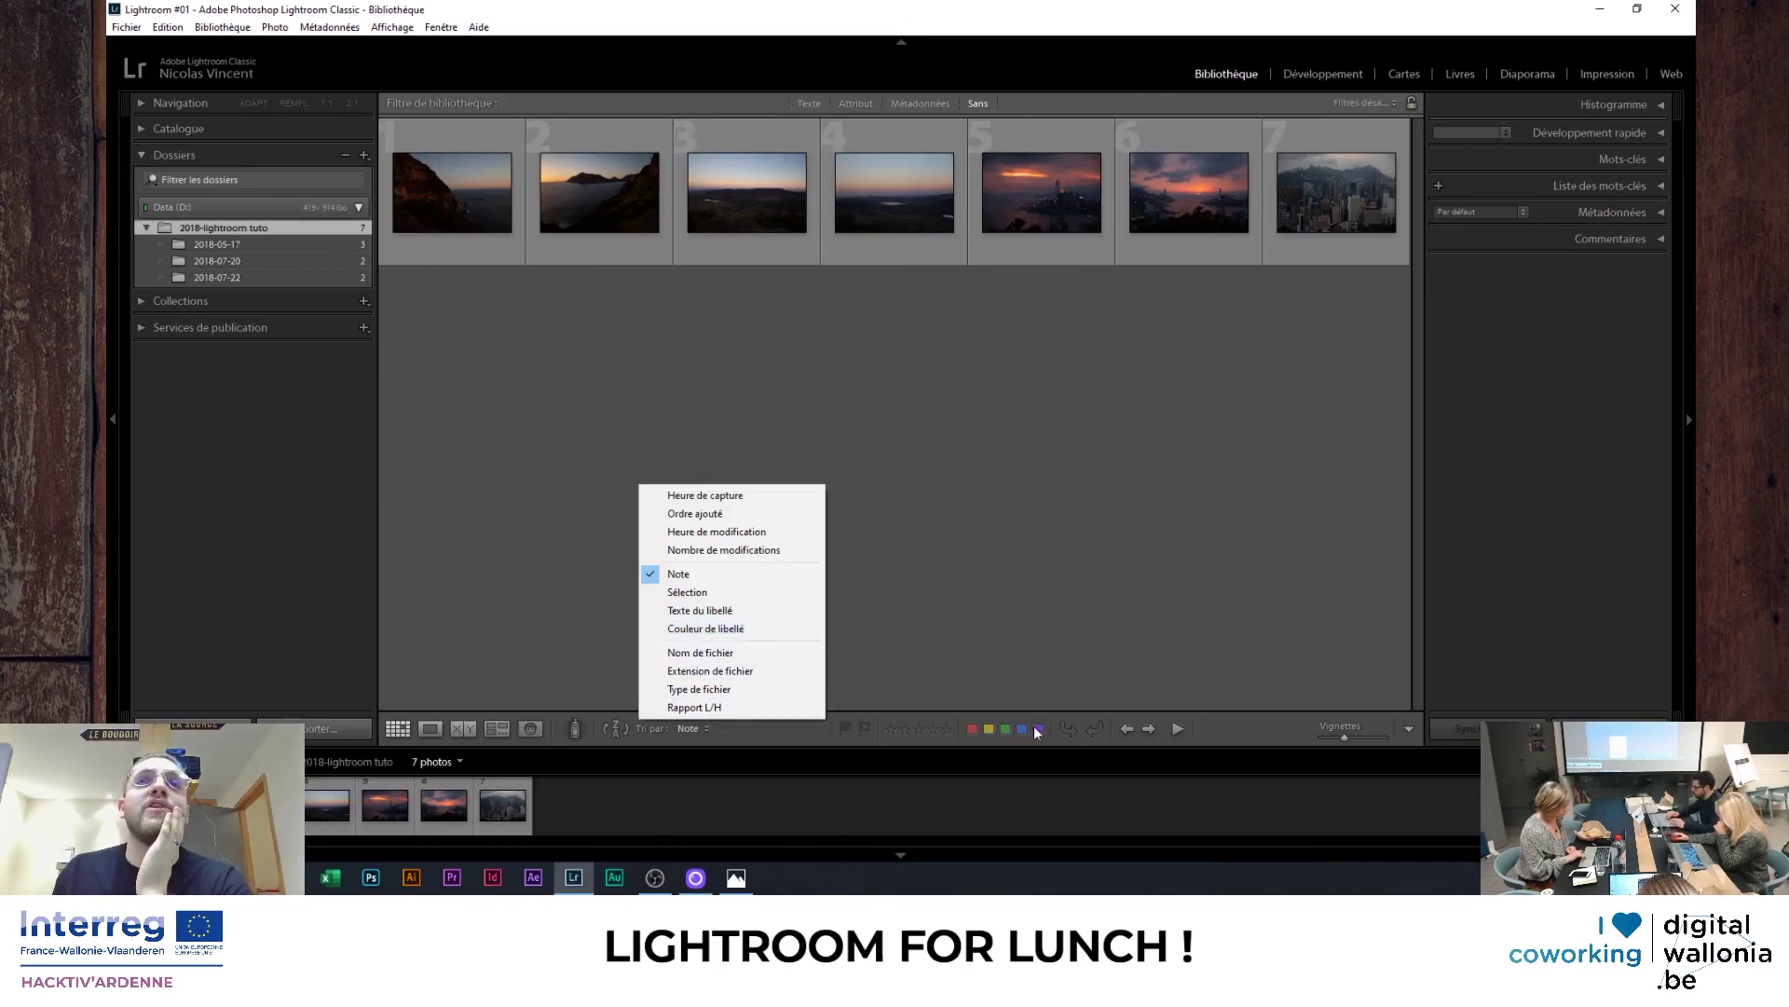
{"action": "left_click", "coordinate": [1025, 573]}
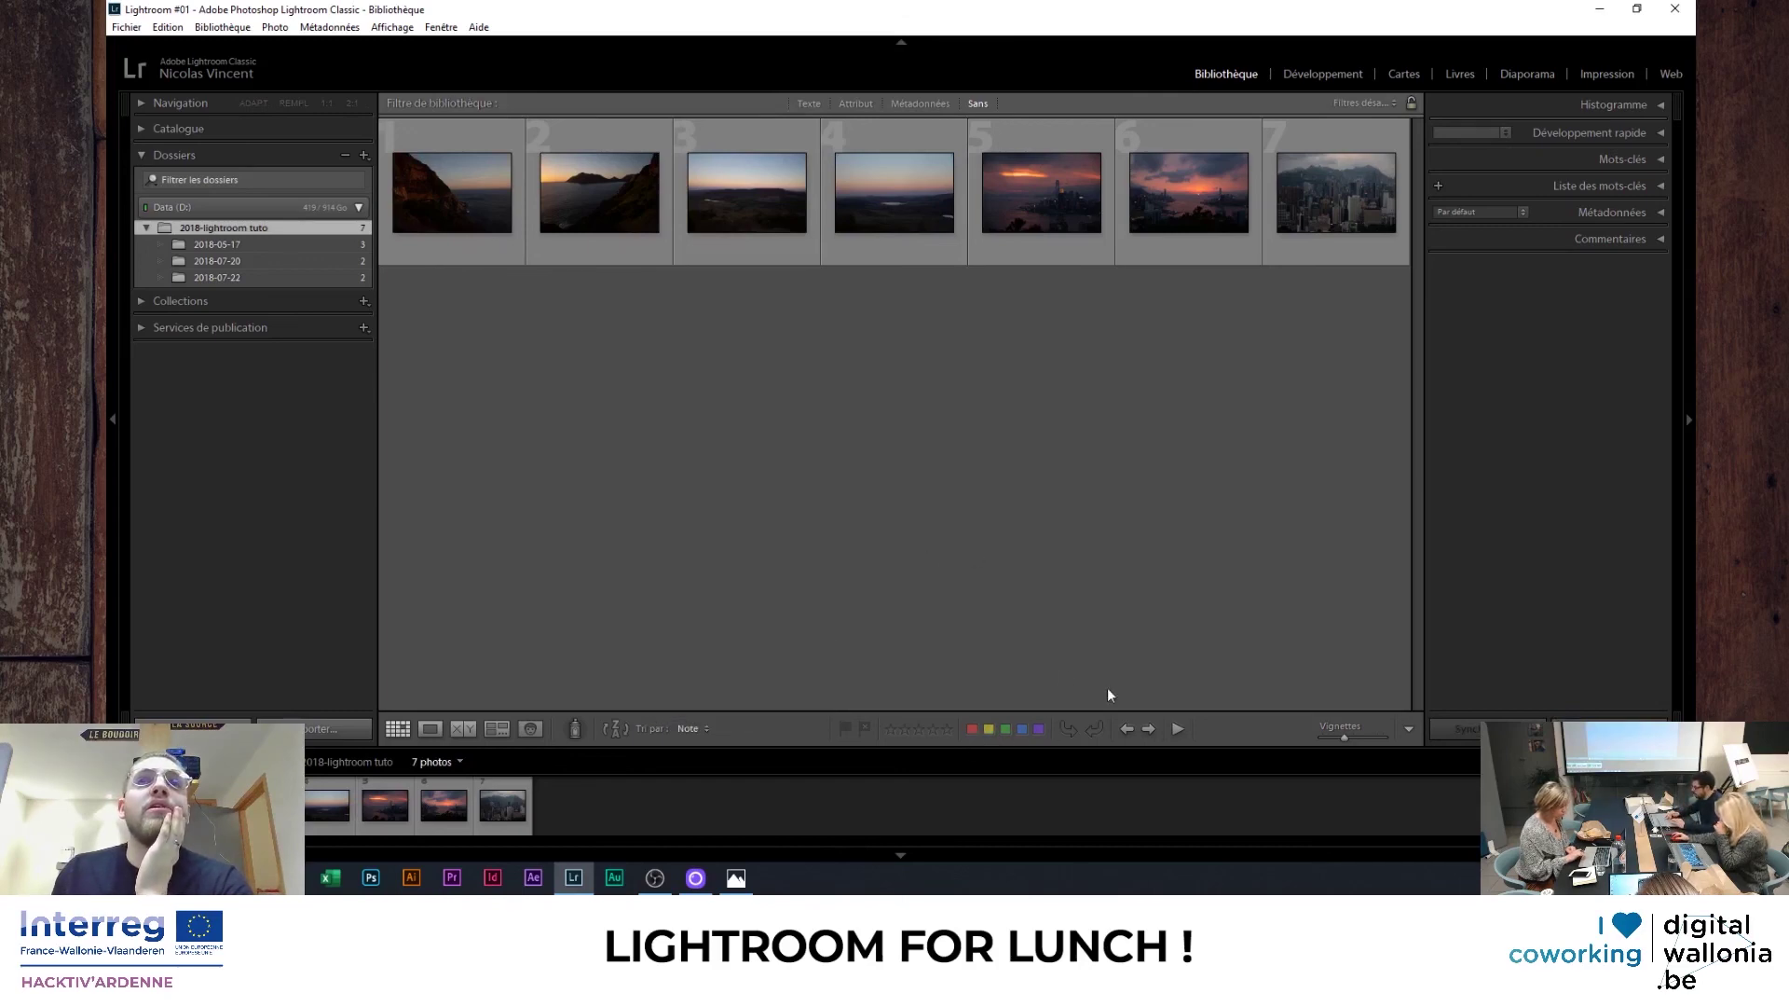
{"action": "left_click", "coordinate": [1149, 731]}
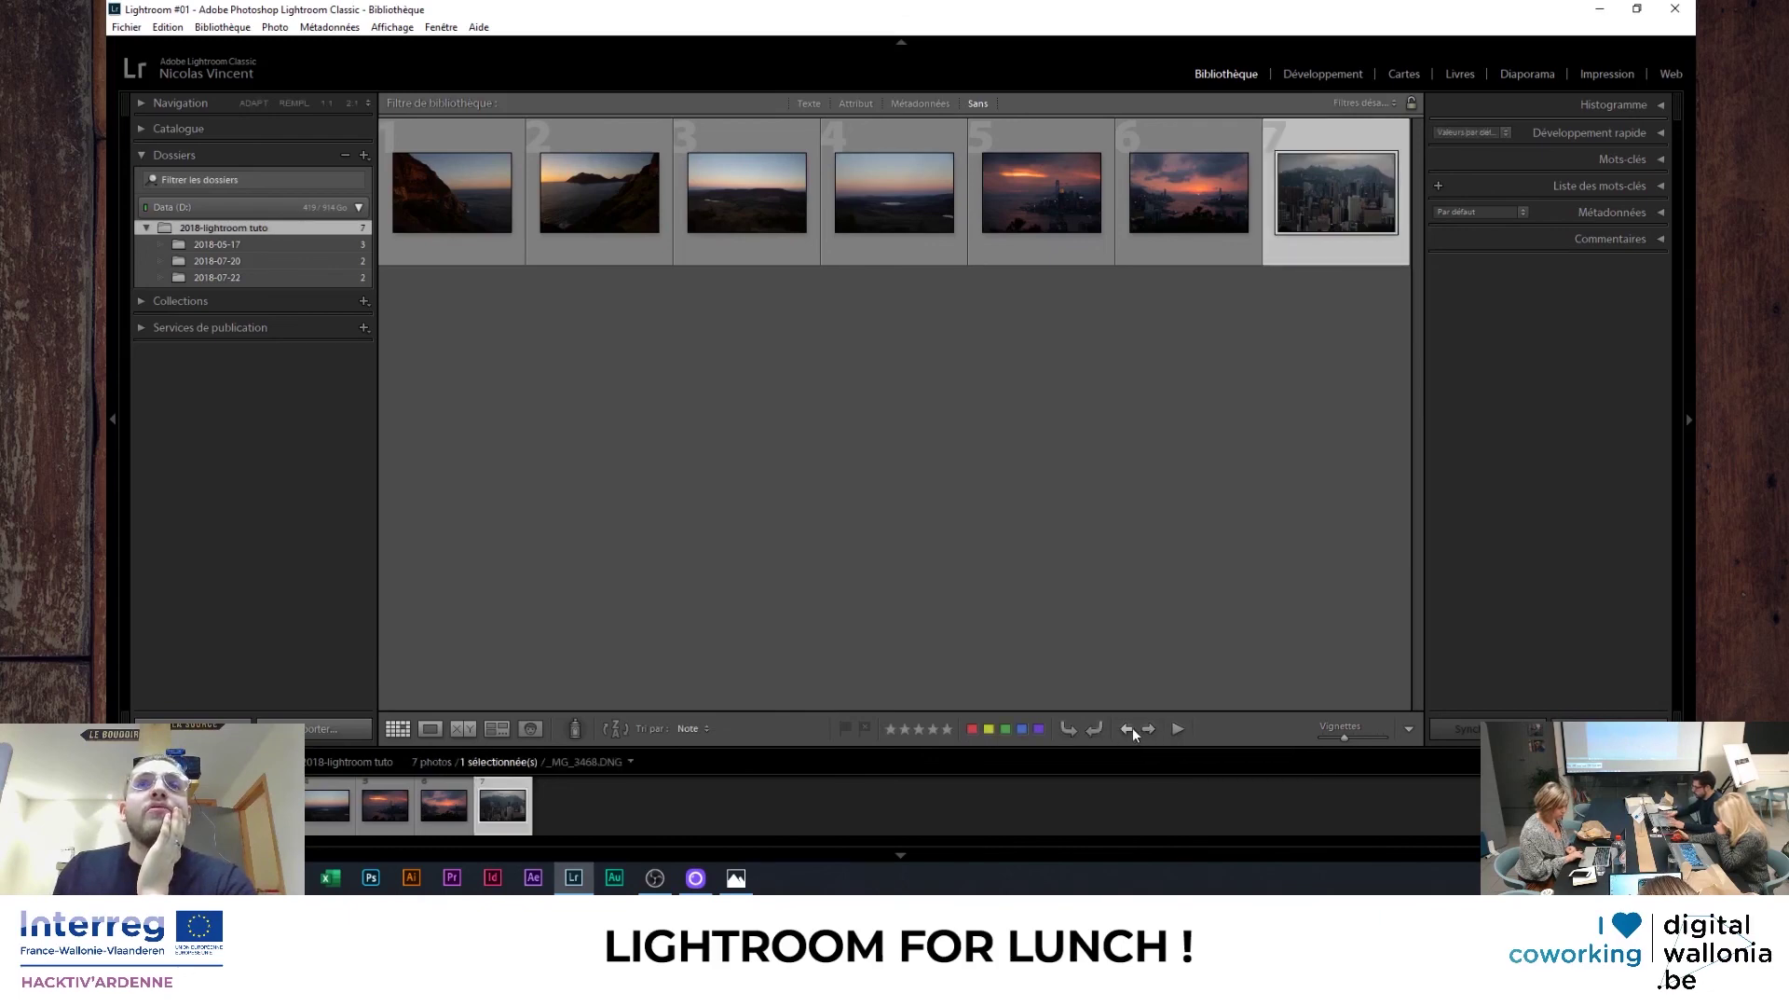
{"action": "left_click", "coordinate": [1131, 728]}
{"action": "left_click", "coordinate": [1131, 728]}
{"action": "left_click", "coordinate": [1130, 728]}
{"action": "left_click", "coordinate": [1131, 728]}
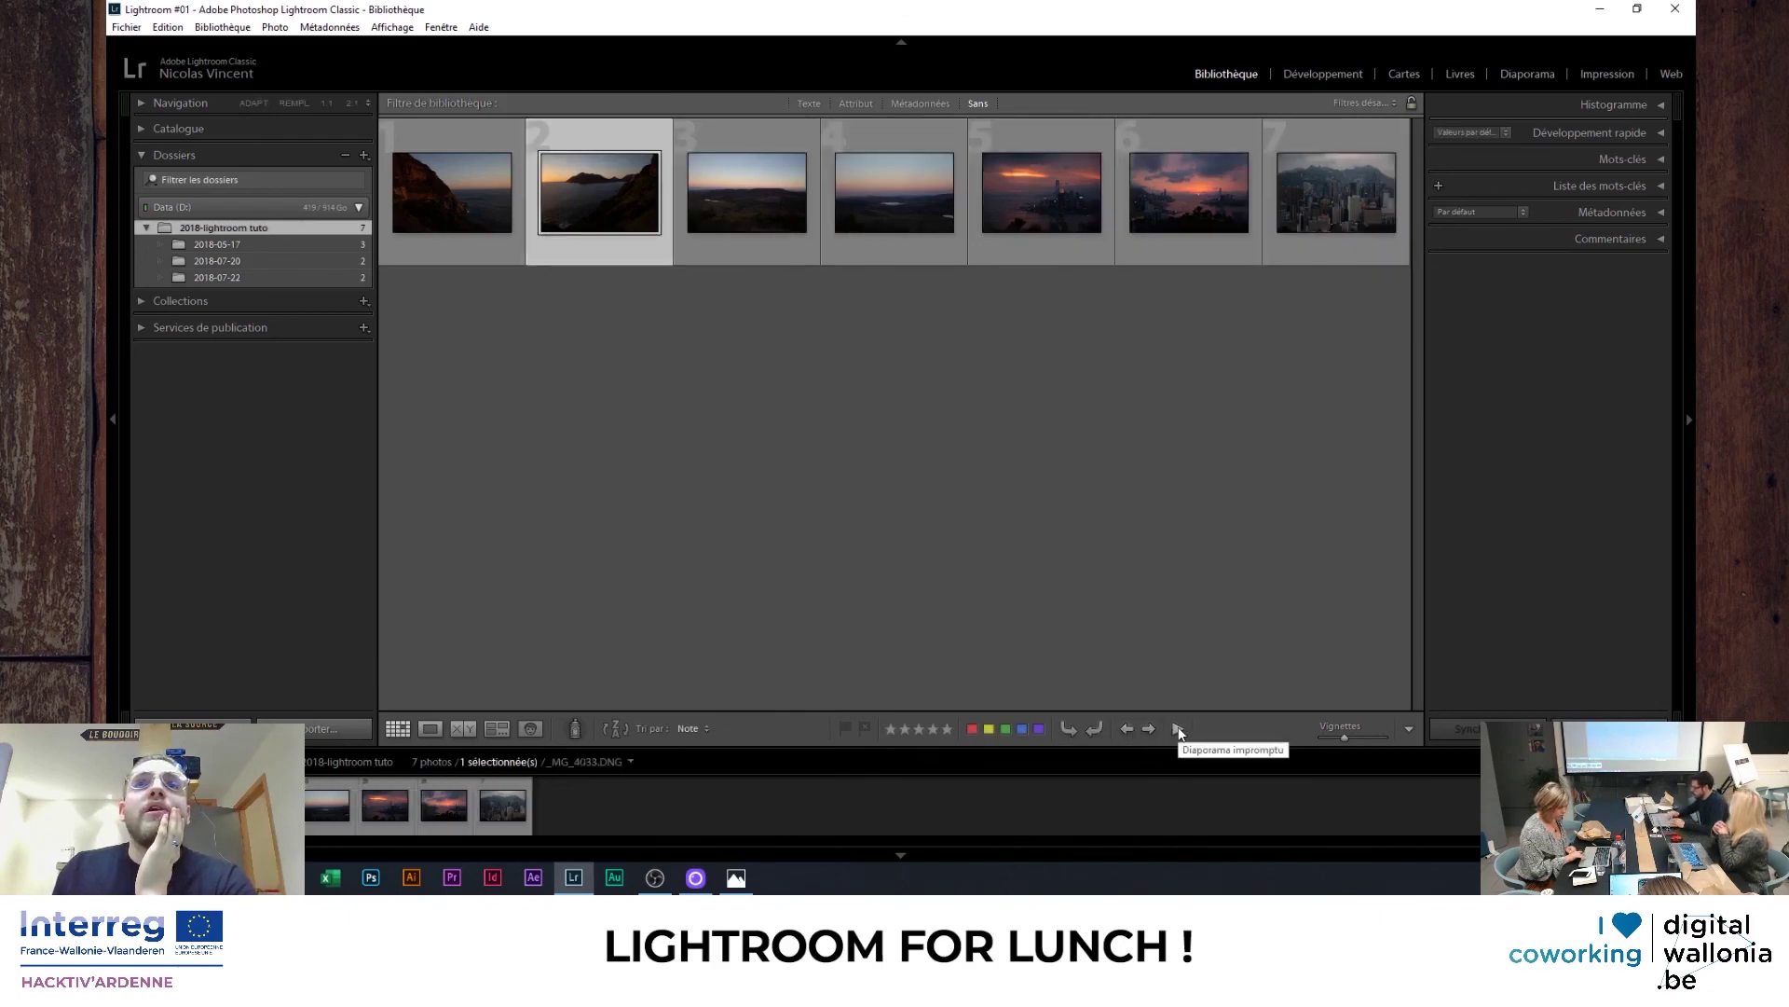
{"action": "left_click", "coordinate": [470, 249]}
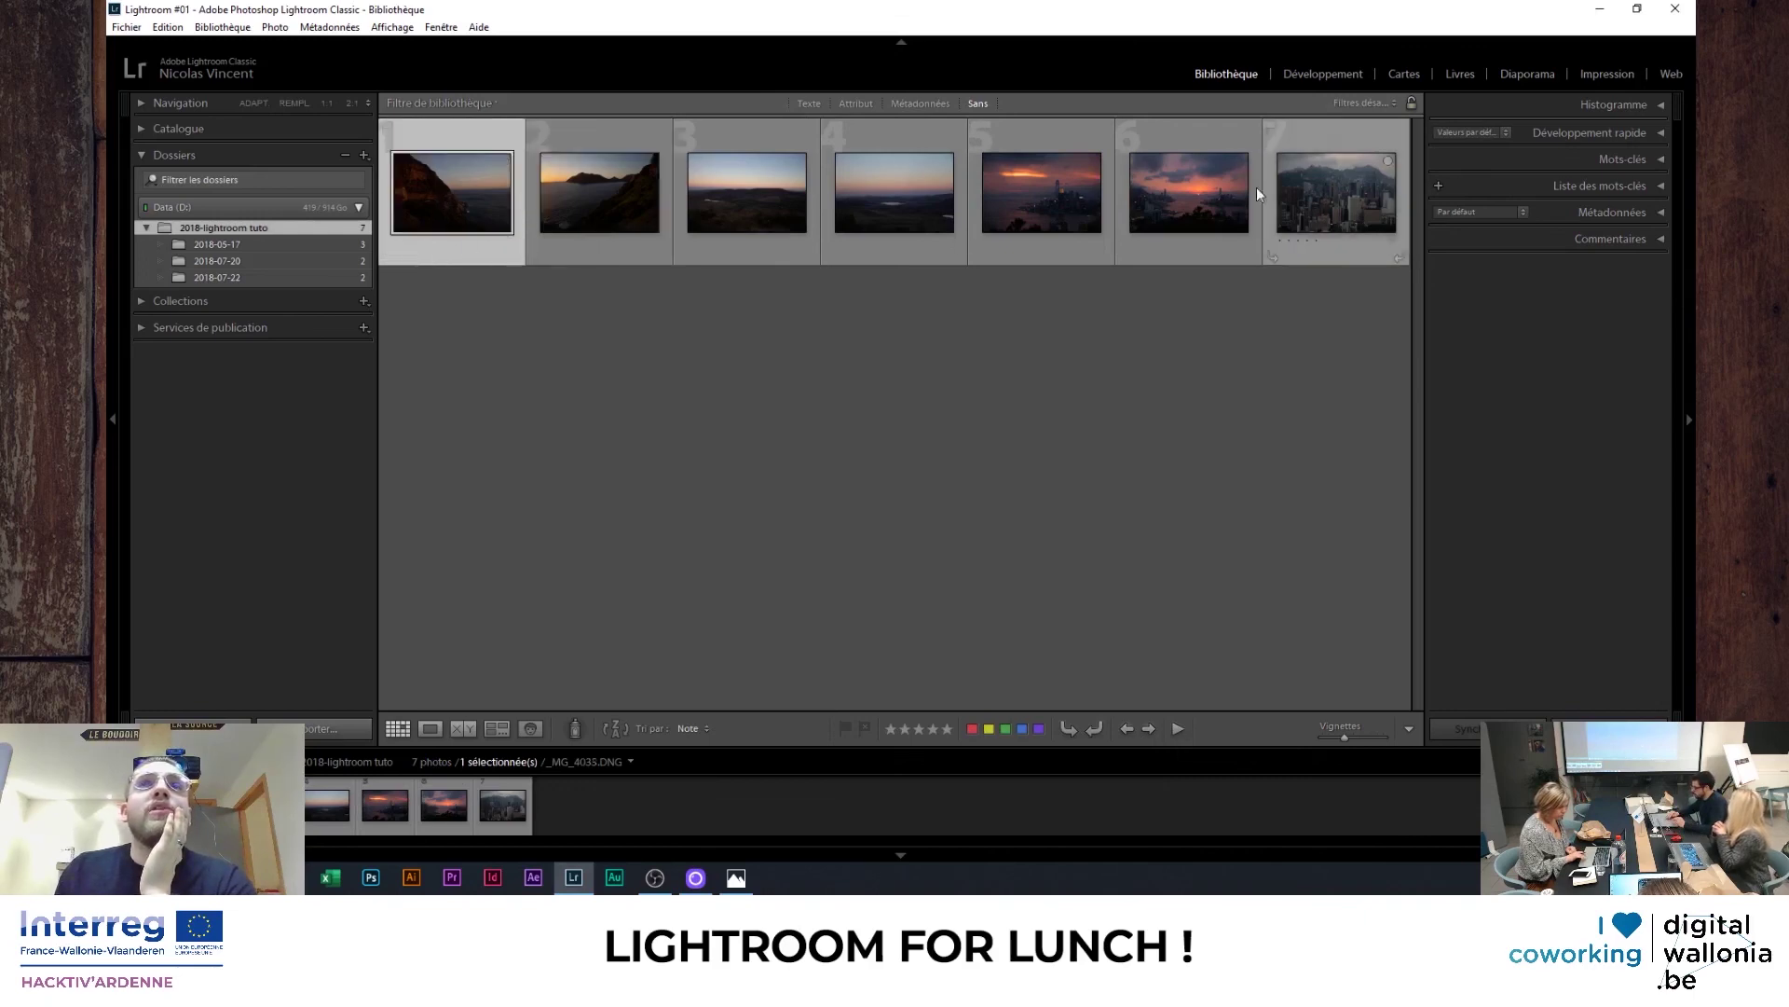